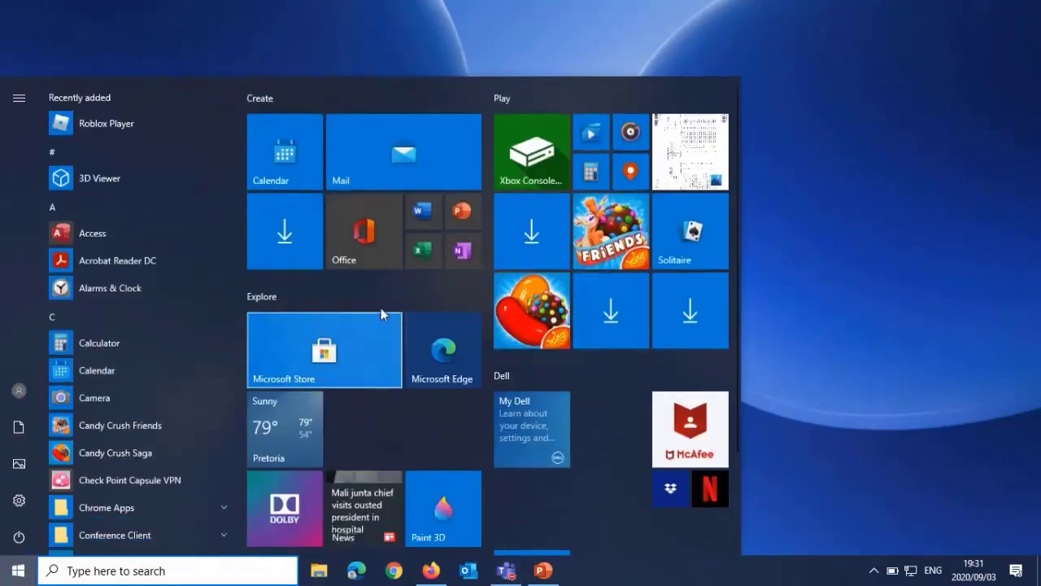
Step: Create a blank document in Word and enter the lines "Hi guys" and "They saw a cat in the tree"
click(425, 214)
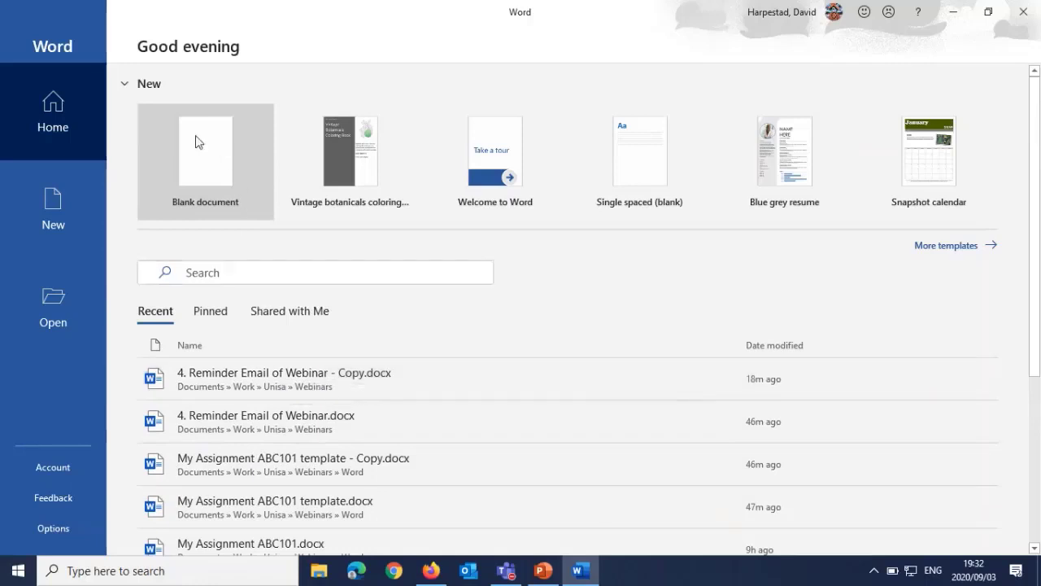
click(209, 152)
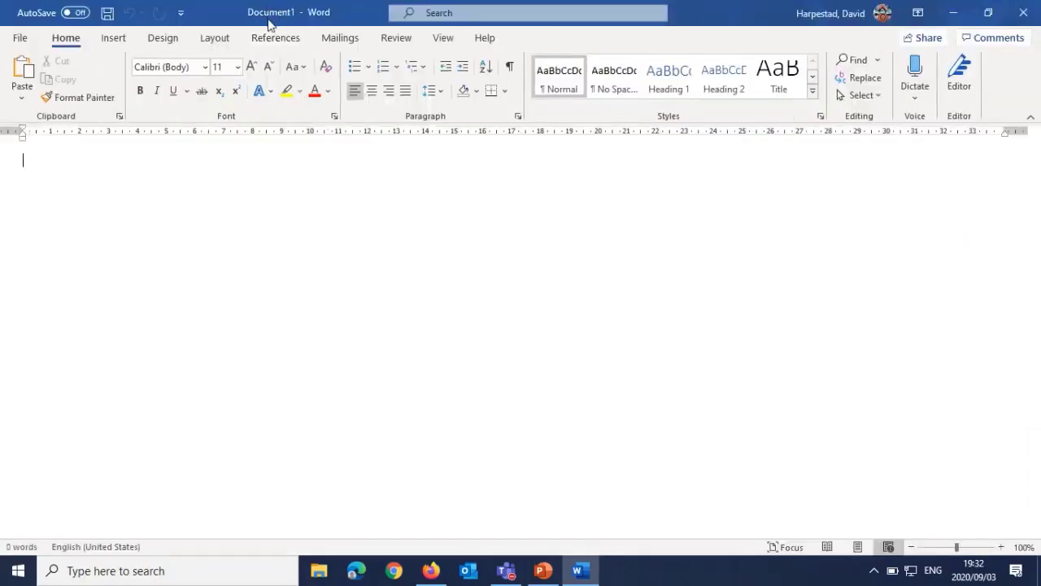
text(Hi guys  )
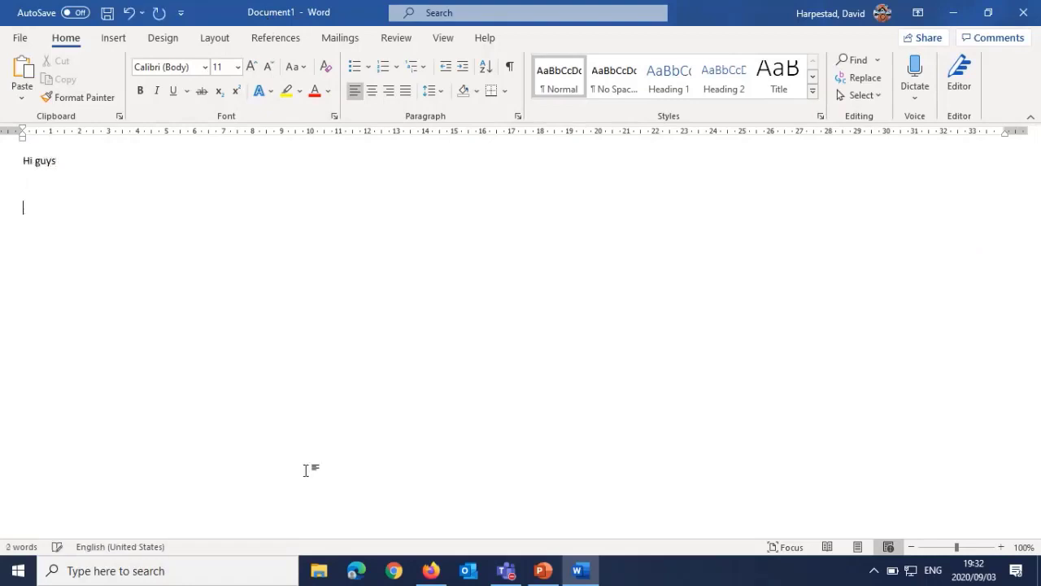
text(They saw a cat in the )
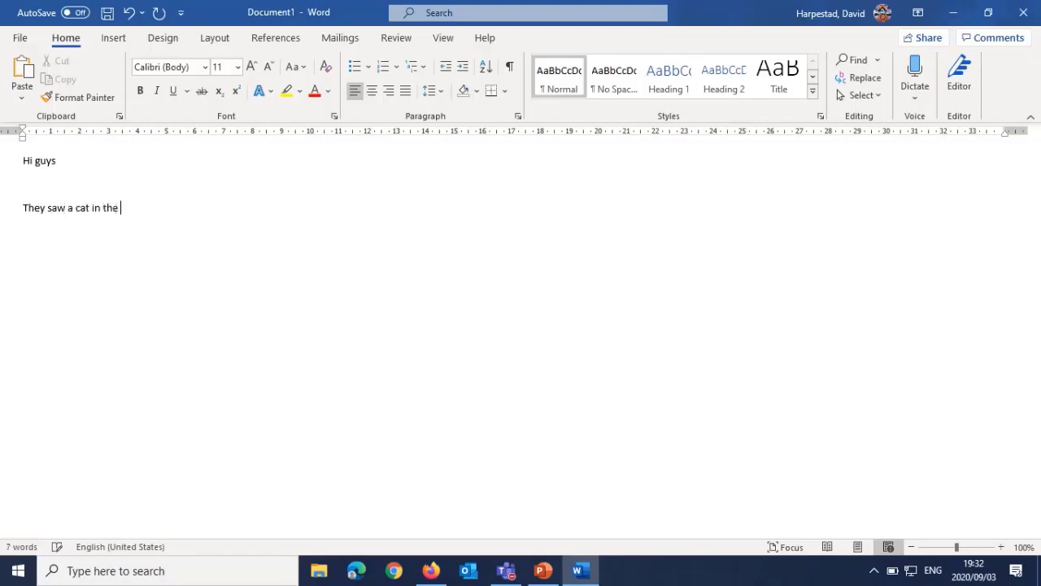
text(tree)
Step: Save the document in the Documents folder on this PC under the name "my mac2601 assignment"
click(106, 14)
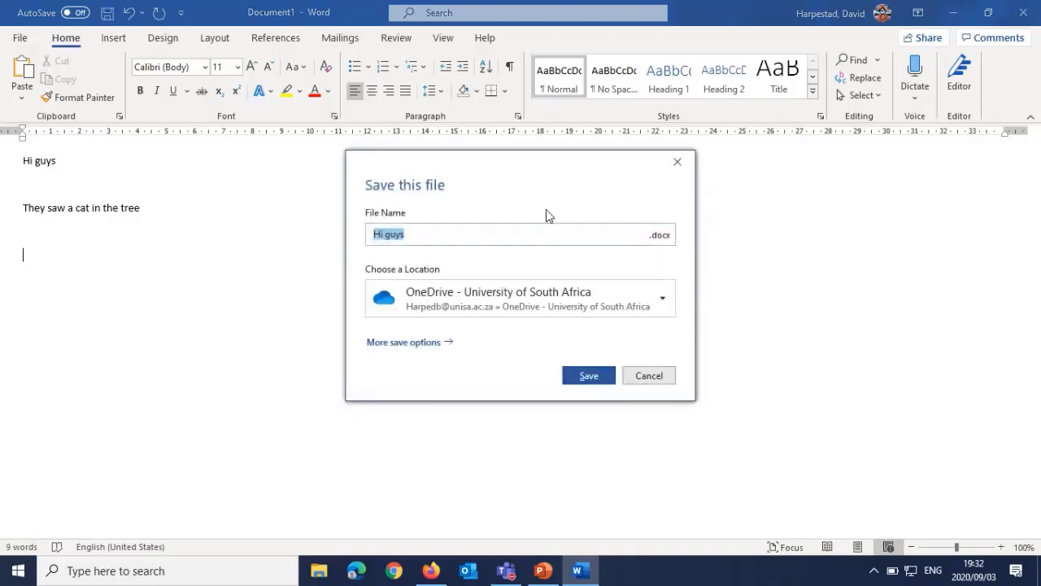
click(397, 345)
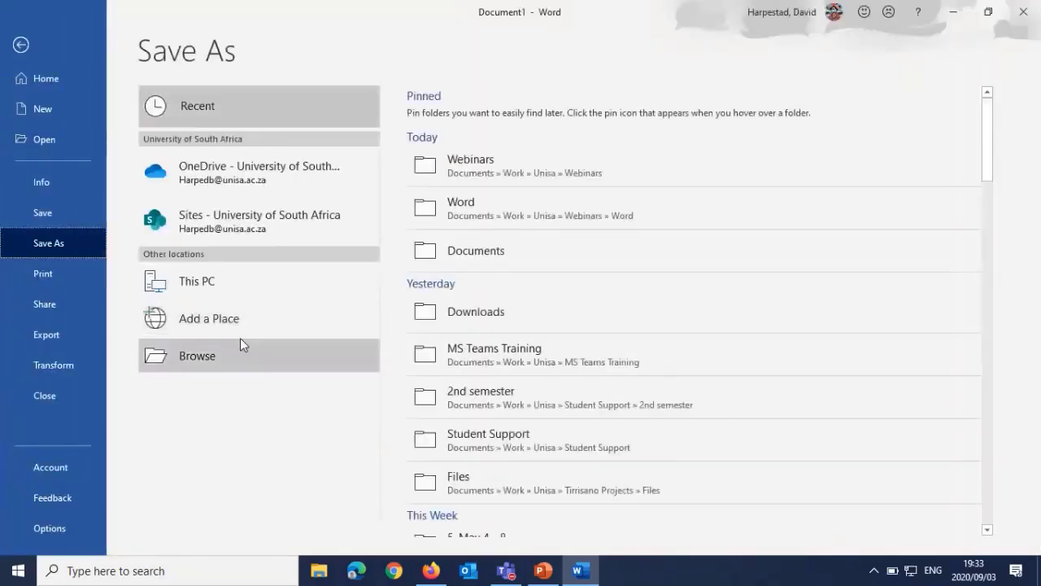
click(463, 251)
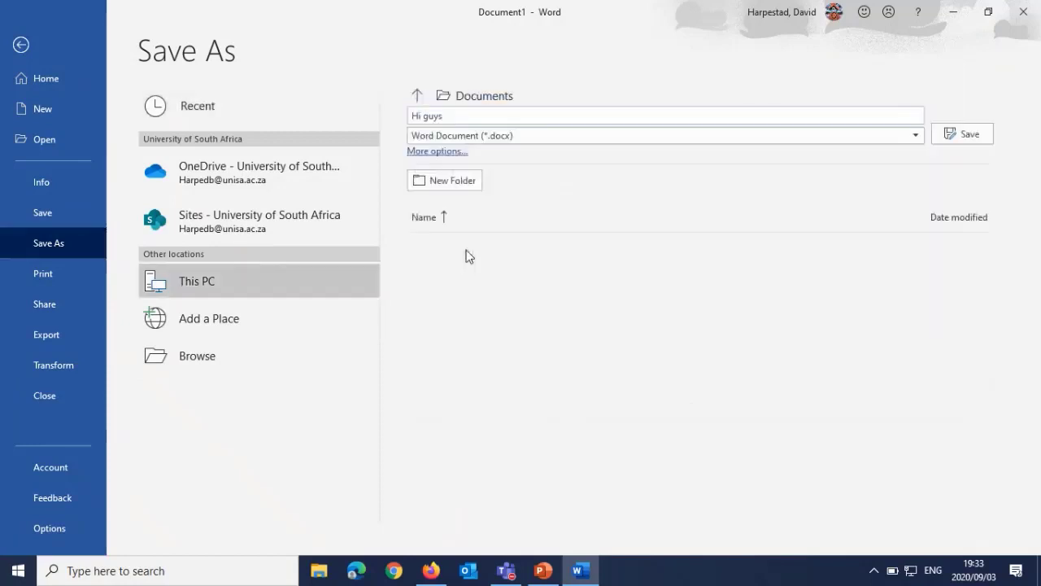
click(451, 116)
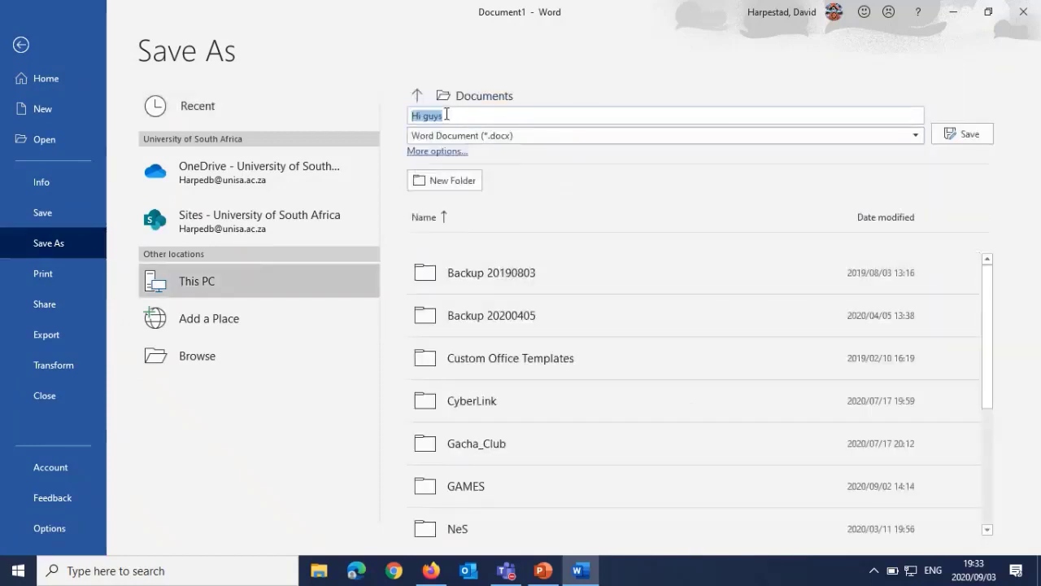
text(my f)
key(BackSpace)
text(mac2601 assignment)
click(942, 134)
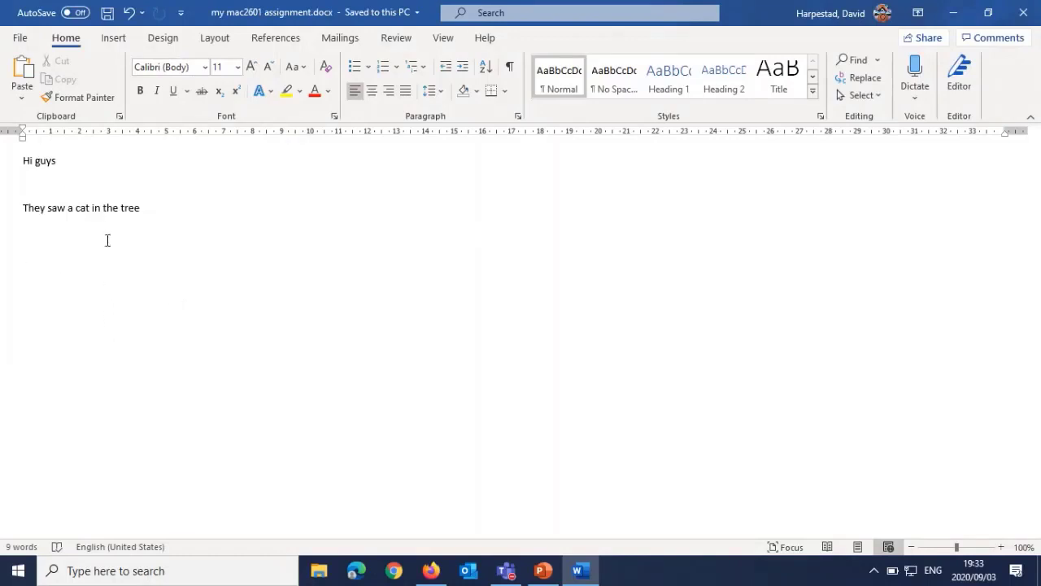
Step: Open the recent document "My Assignment ABC101 template - Copy.docx"
click(26, 39)
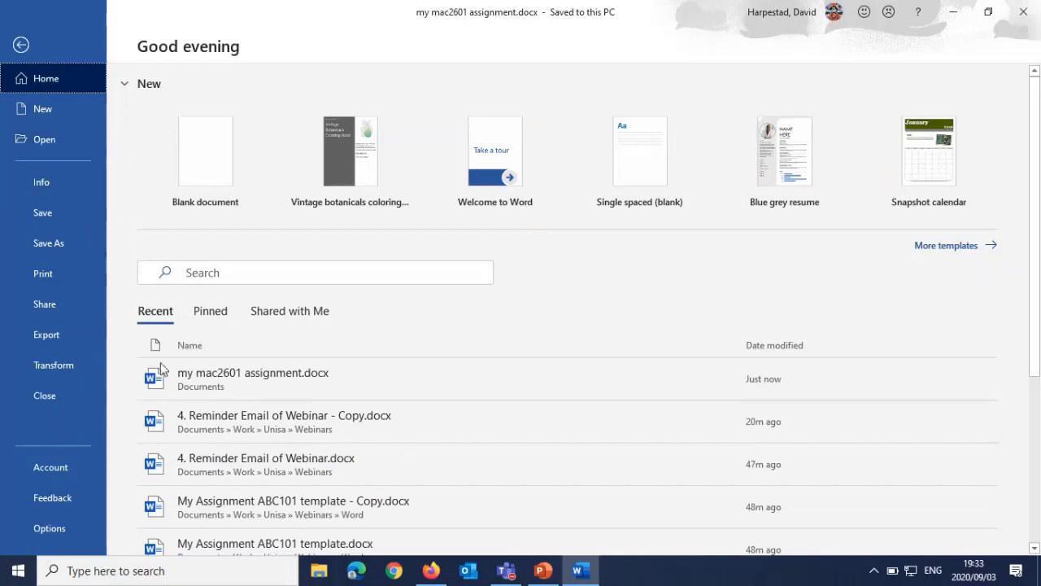
scroll(276, 498, down, 3)
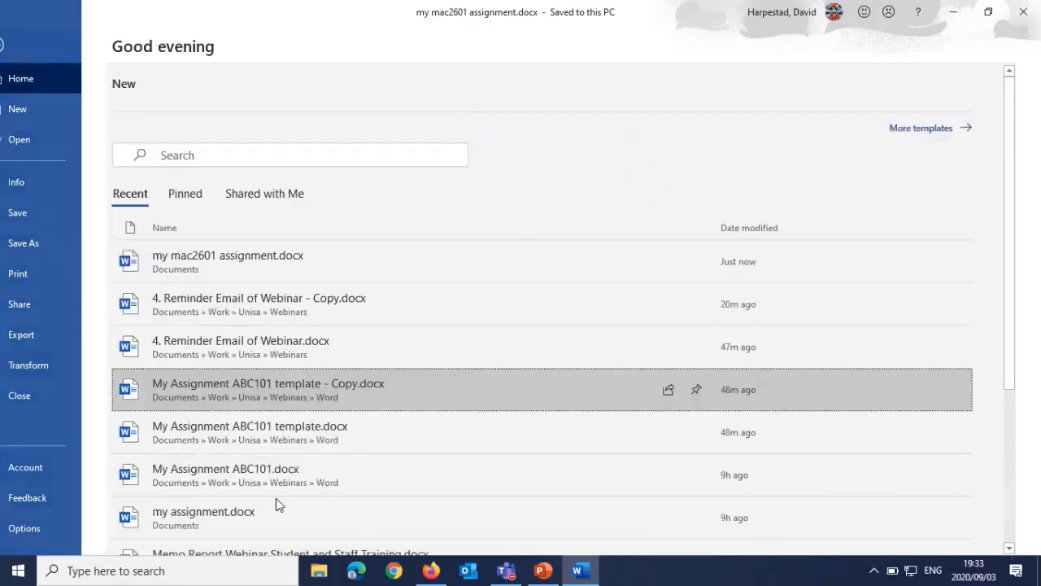
key(Escape)
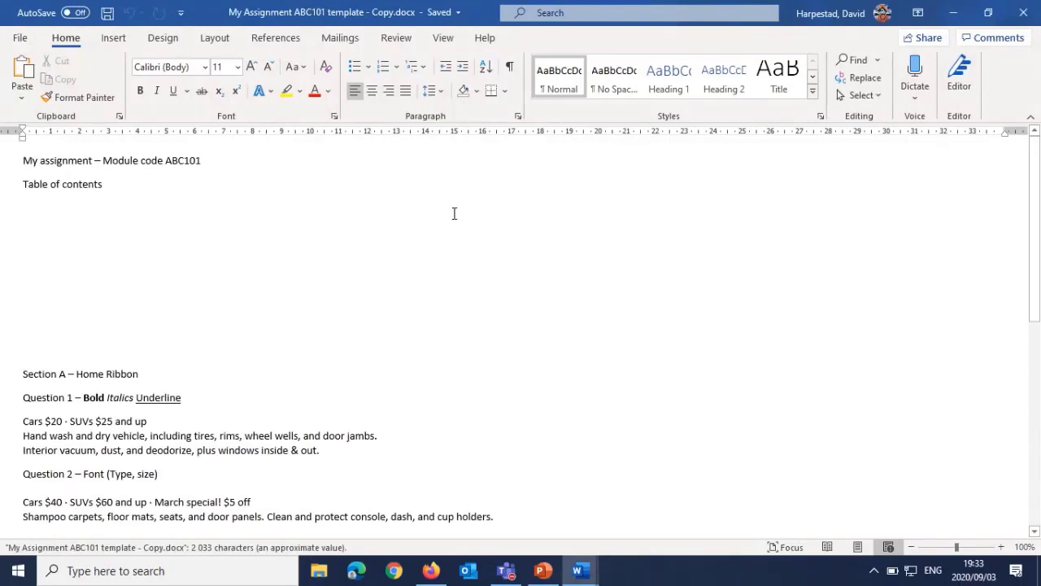
Step: Switch the document view to Print Layout and return to the basic text formatting commands
click(443, 39)
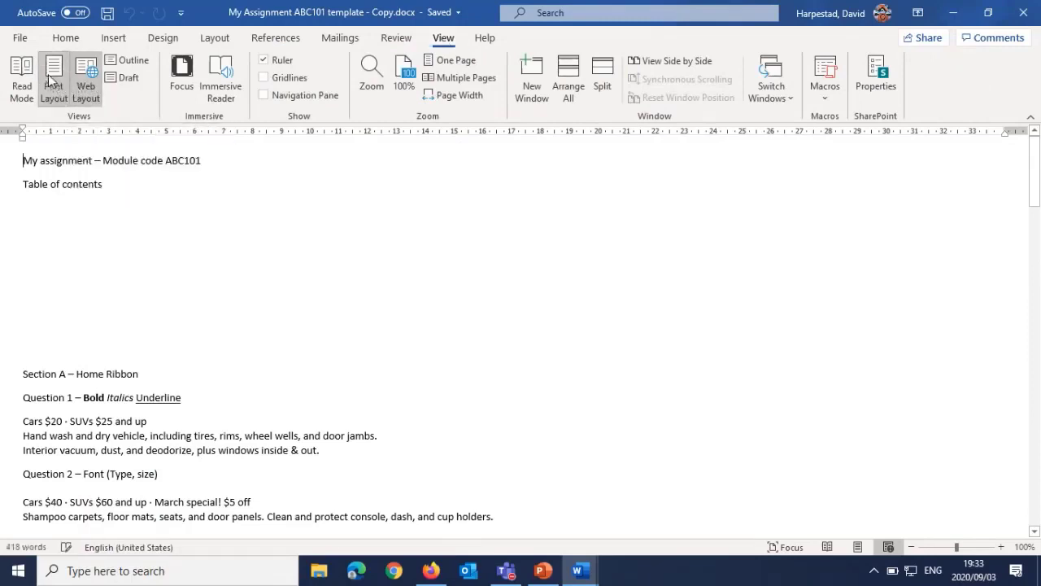
click(52, 89)
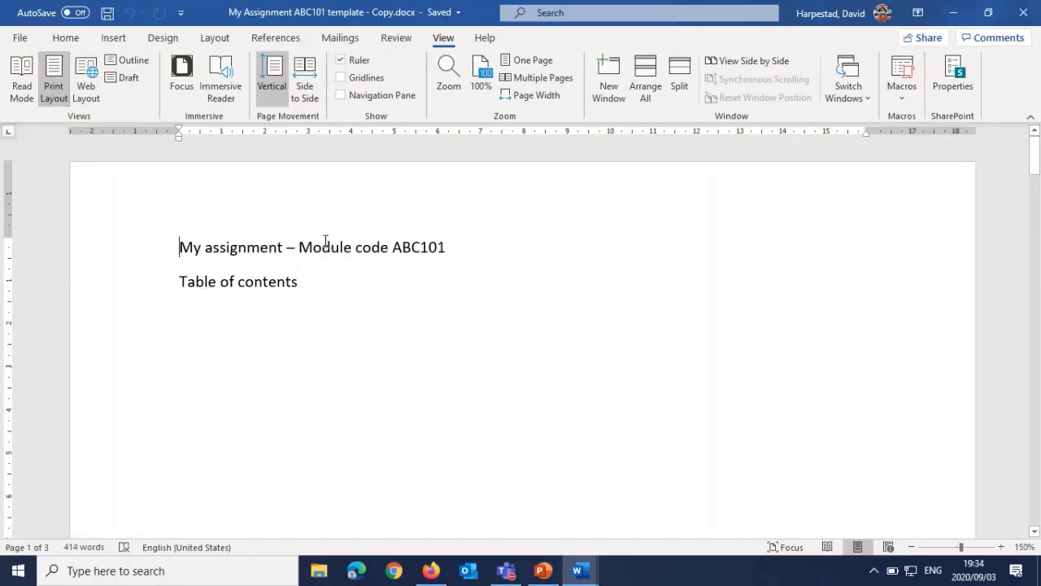
click(64, 38)
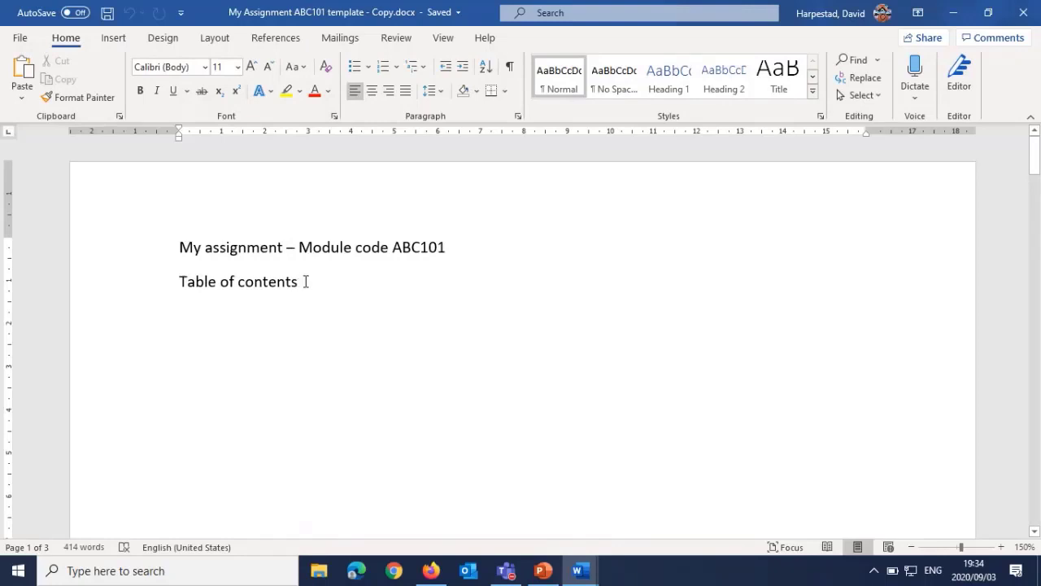
Step: Look over the Section A exercises in the assignment and the available insertion, design and page layout commands
scroll(209, 328, down, 5)
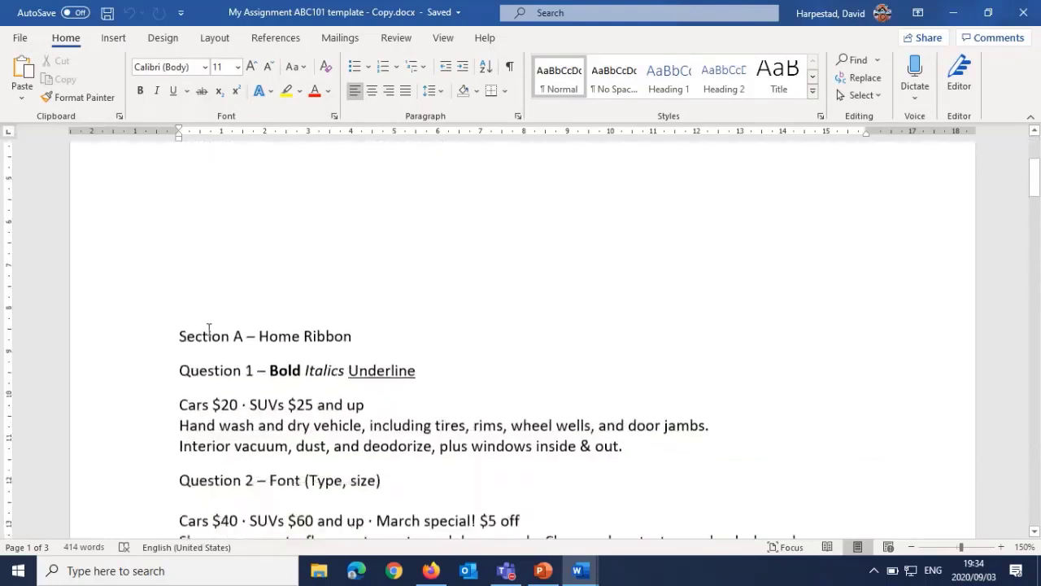
scroll(209, 328, down, 1)
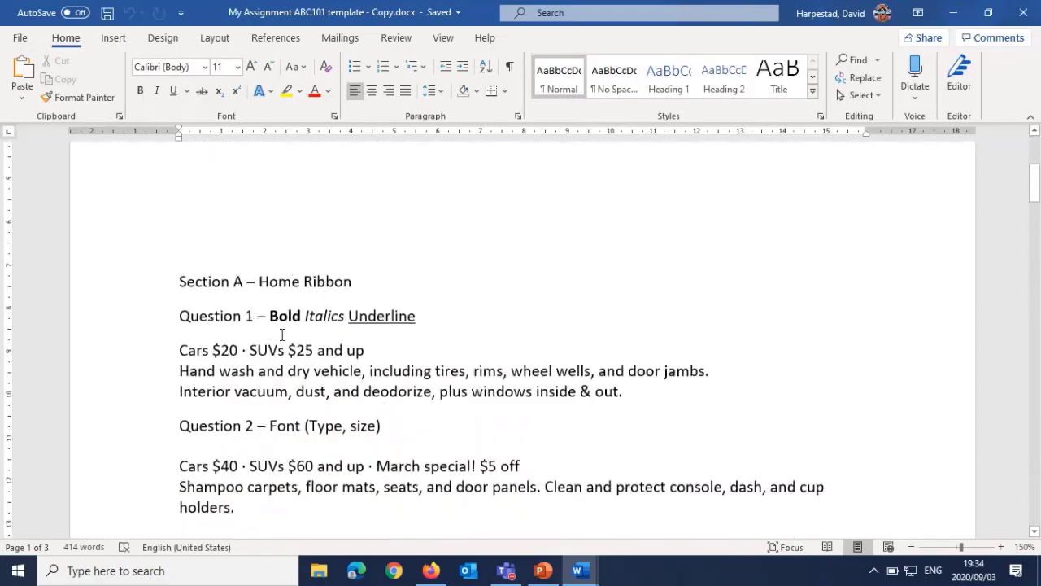
scroll(238, 376, down, 3)
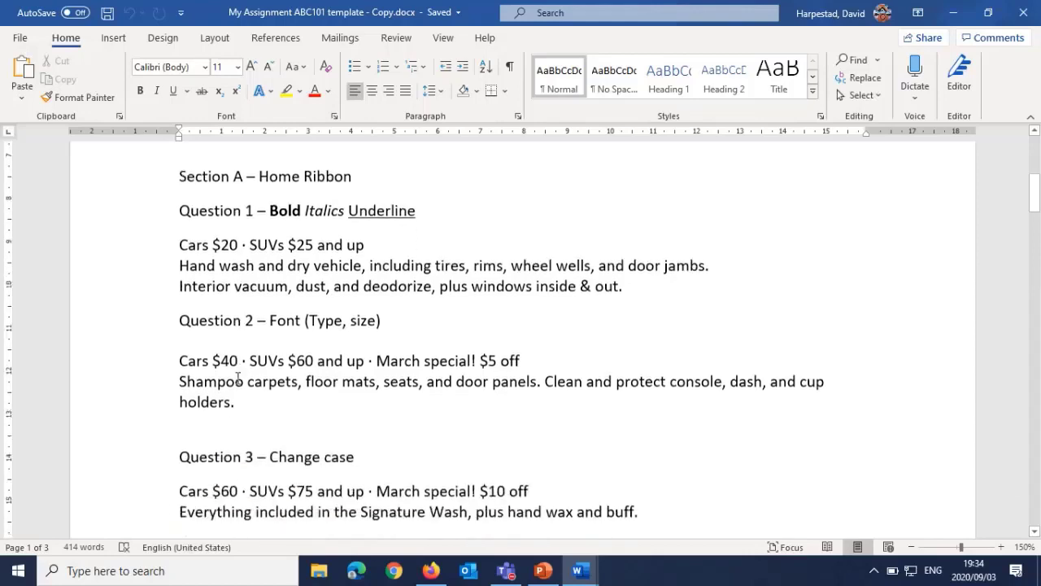
scroll(238, 376, down, 1)
scroll(242, 340, up, 8)
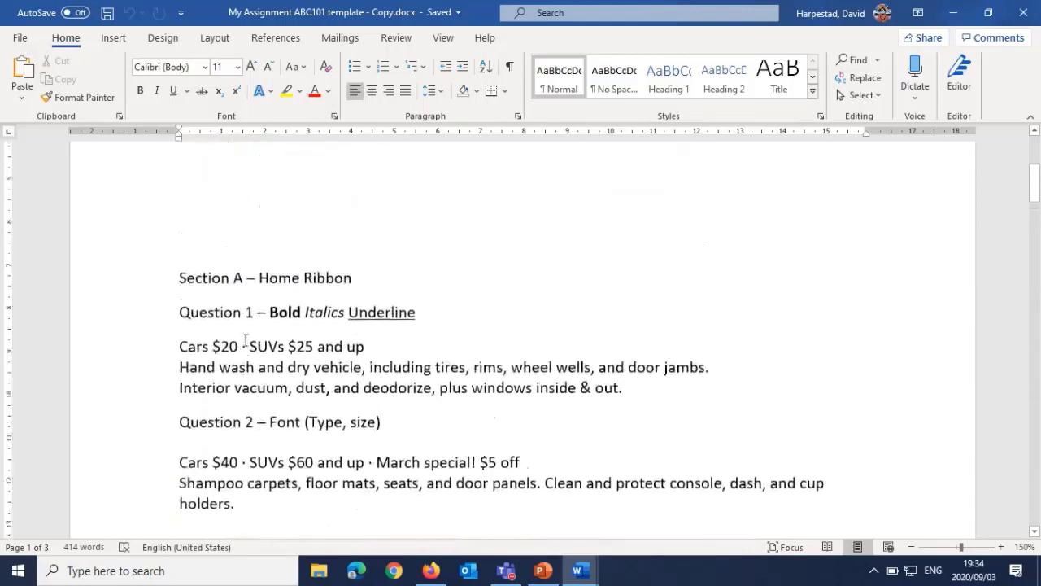
scroll(245, 340, up, 2)
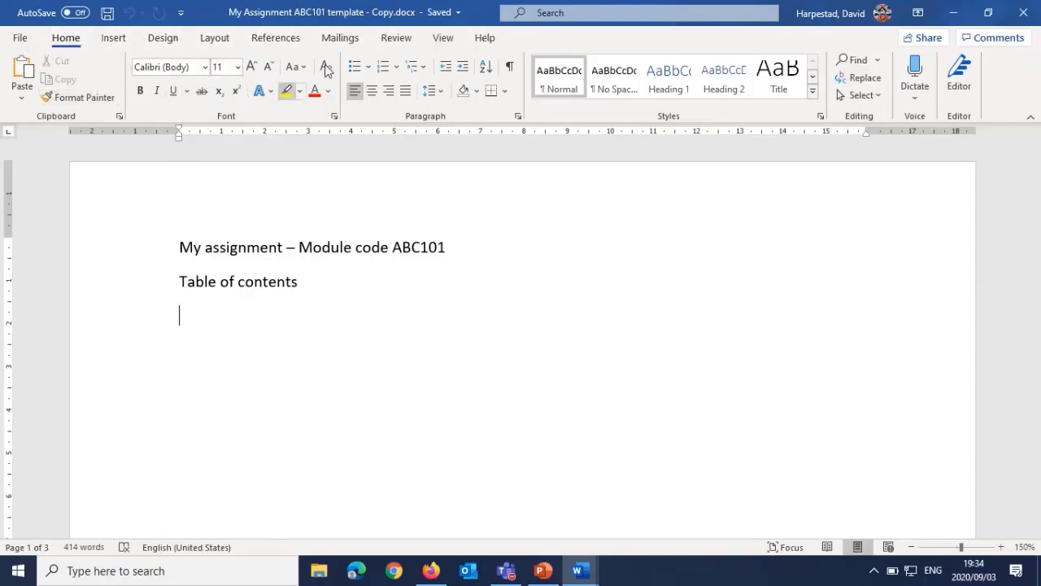
click(118, 39)
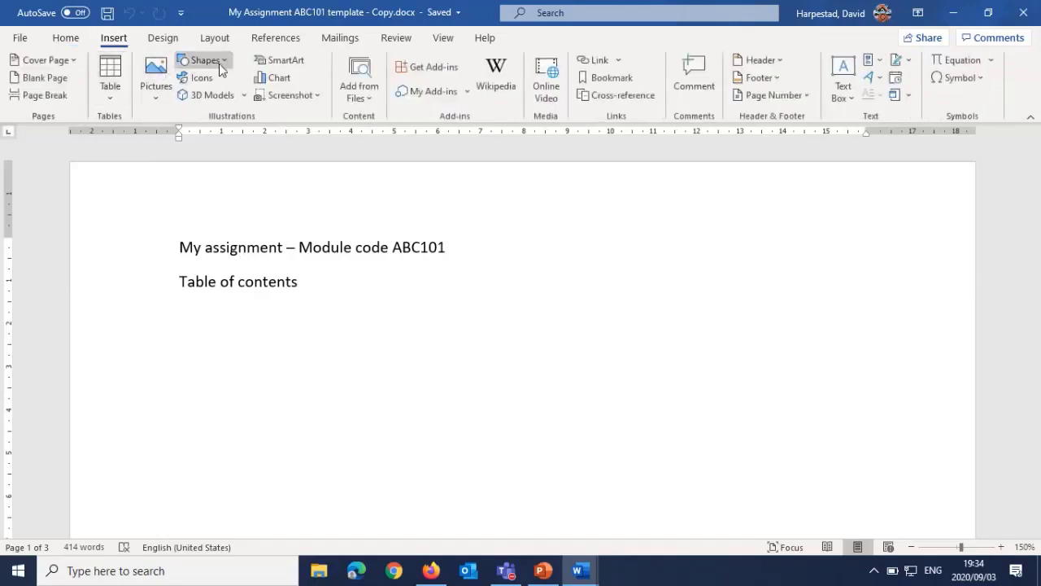
click(164, 39)
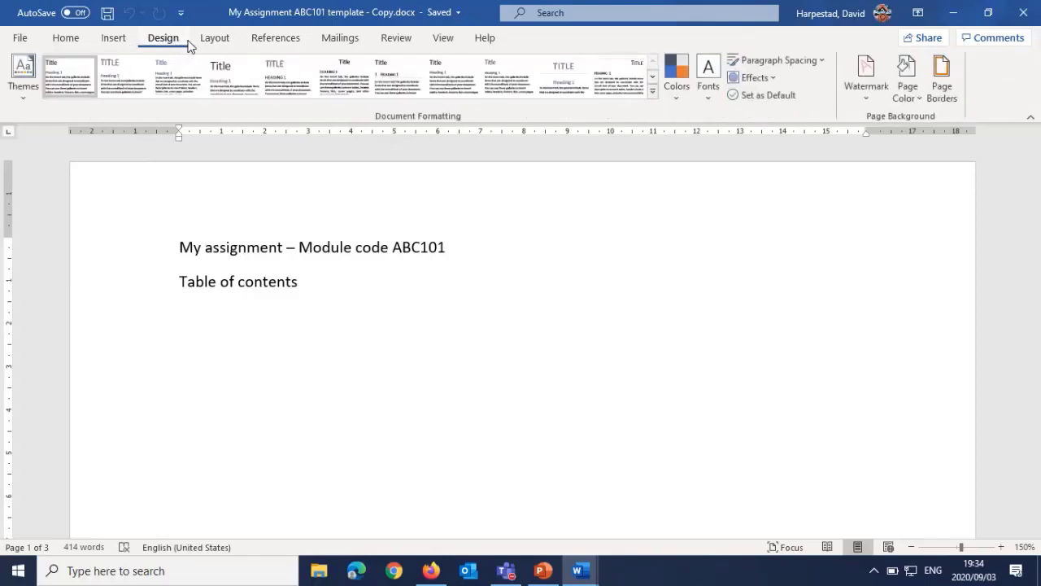
click(212, 40)
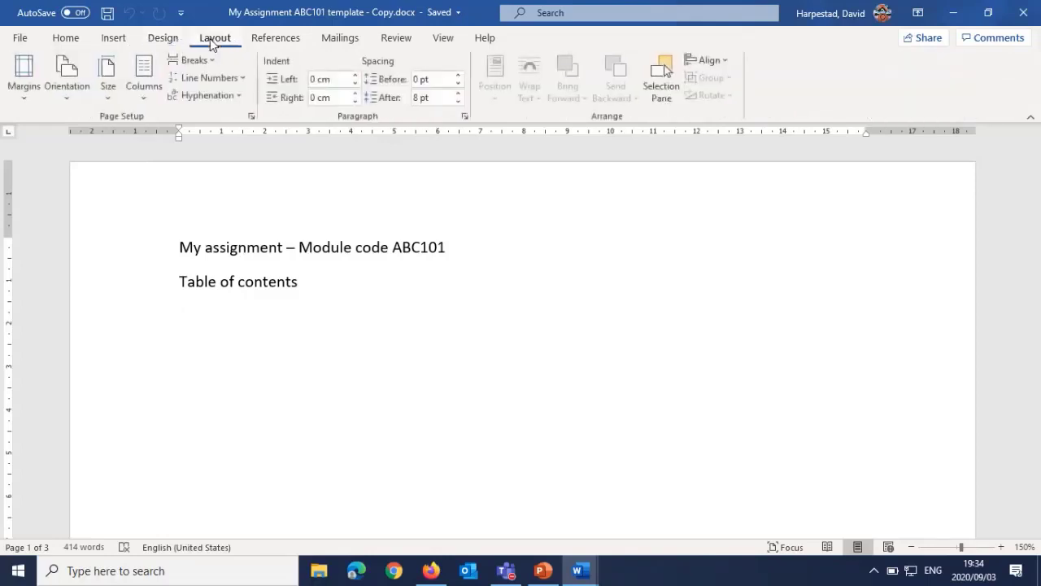
click(68, 44)
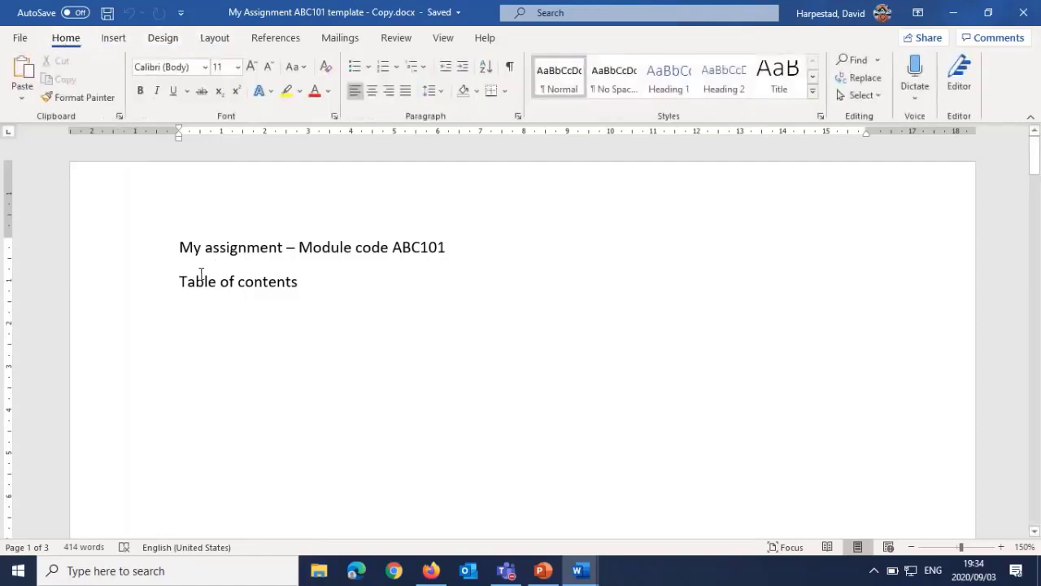
Step: In the "Hand wash and dry vehicle" line under Question 1, make "Hand" bold and "wash" italic
scroll(186, 281, down, 10)
scroll(182, 280, down, 2)
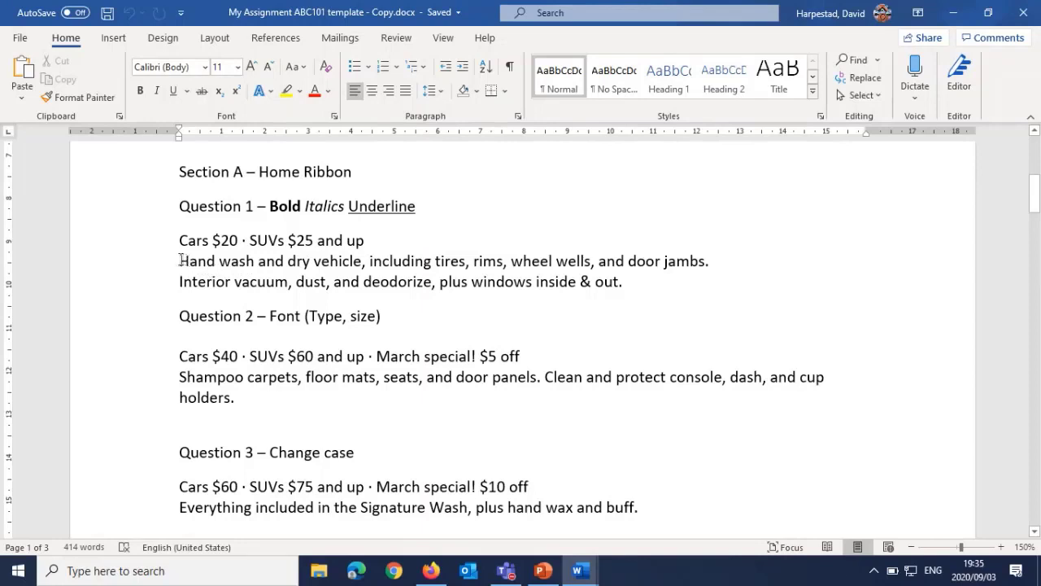
drag(180, 261, 215, 262)
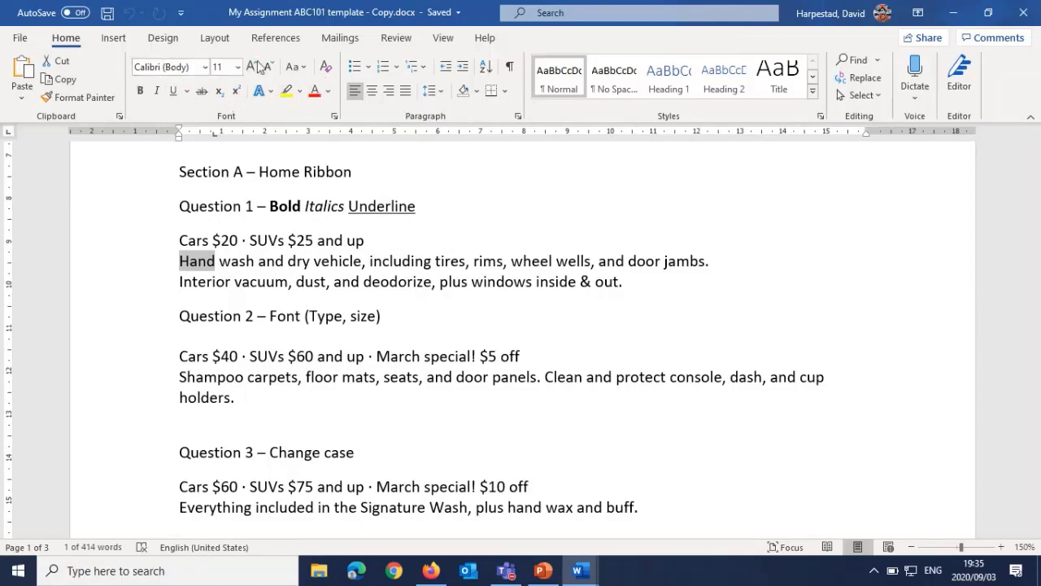
click(139, 92)
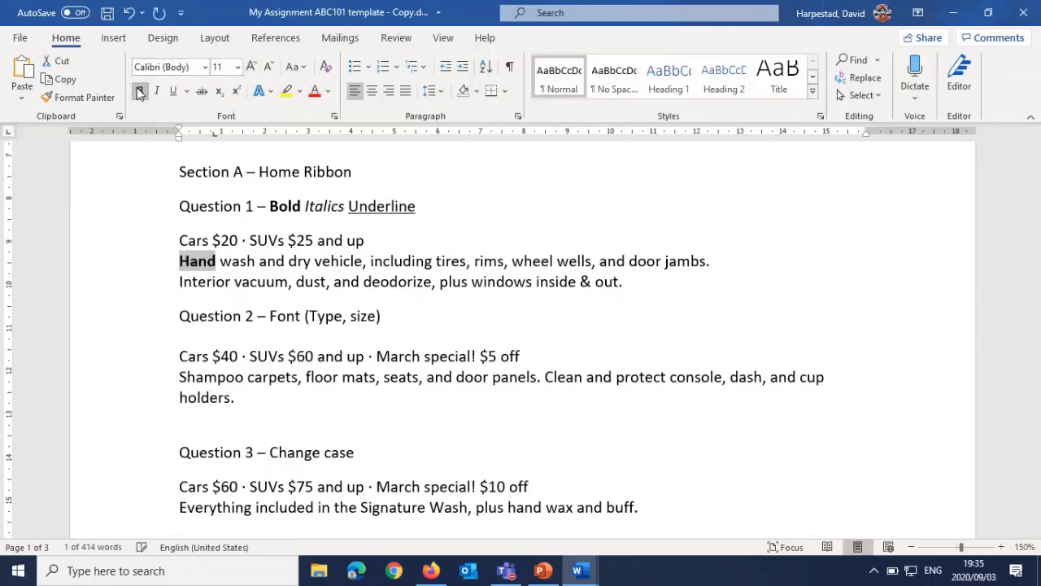
double_click(227, 262)
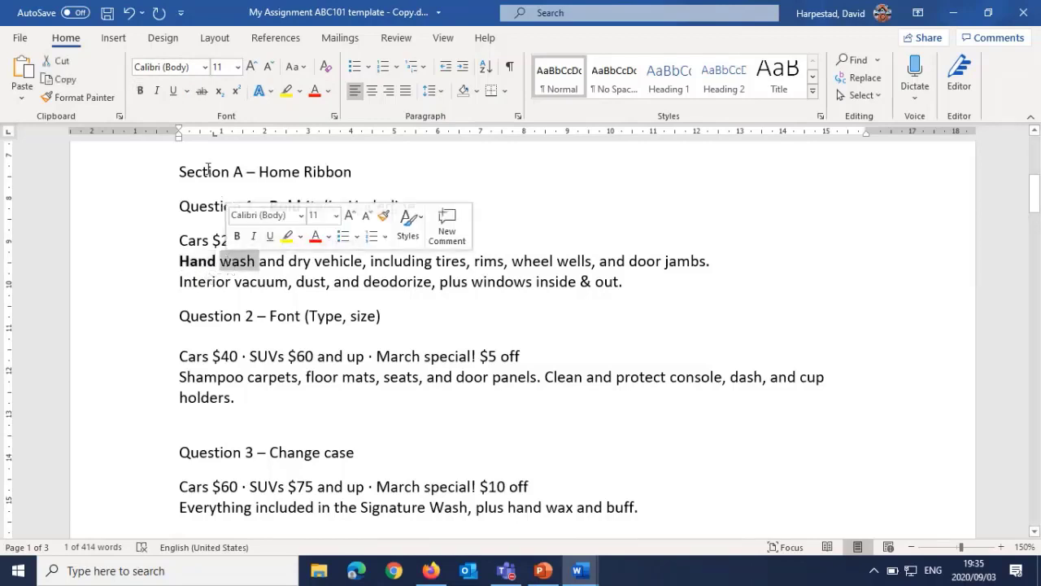
click(156, 93)
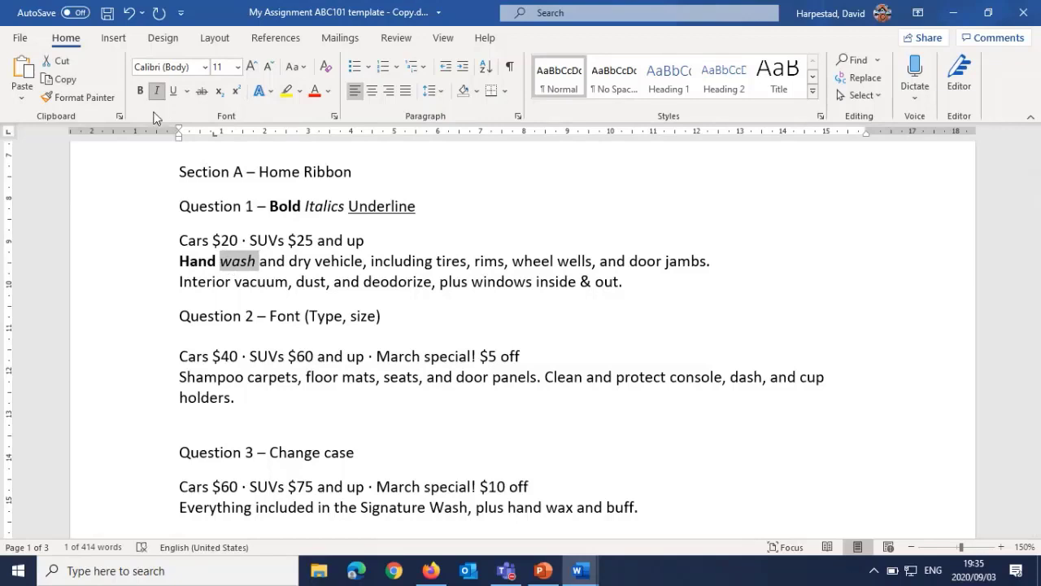
Step: Underline the word "vehicle" in the same line under Question 1
click(322, 262)
double_click(322, 262)
click(322, 262)
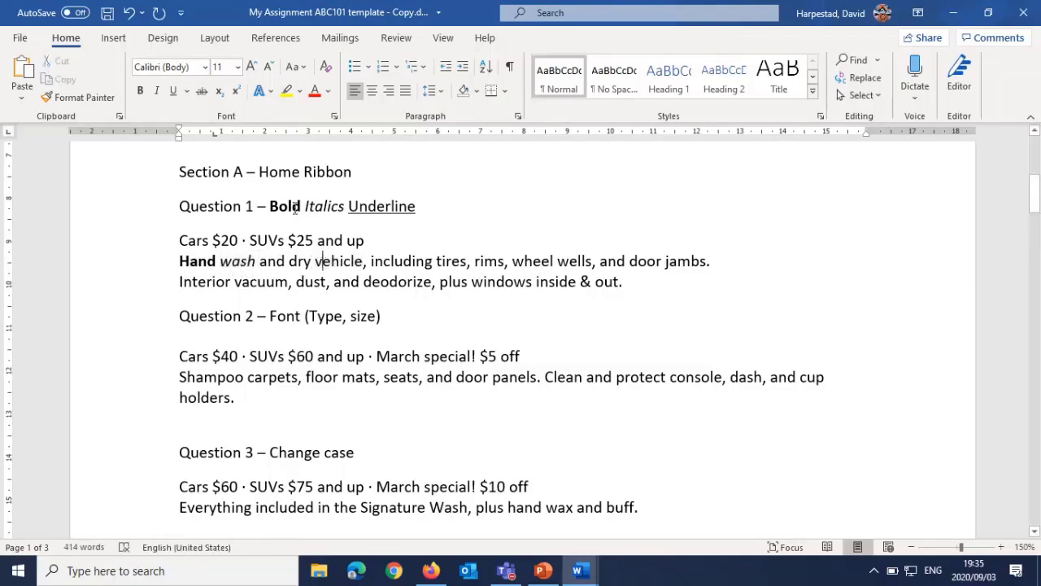
double_click(327, 262)
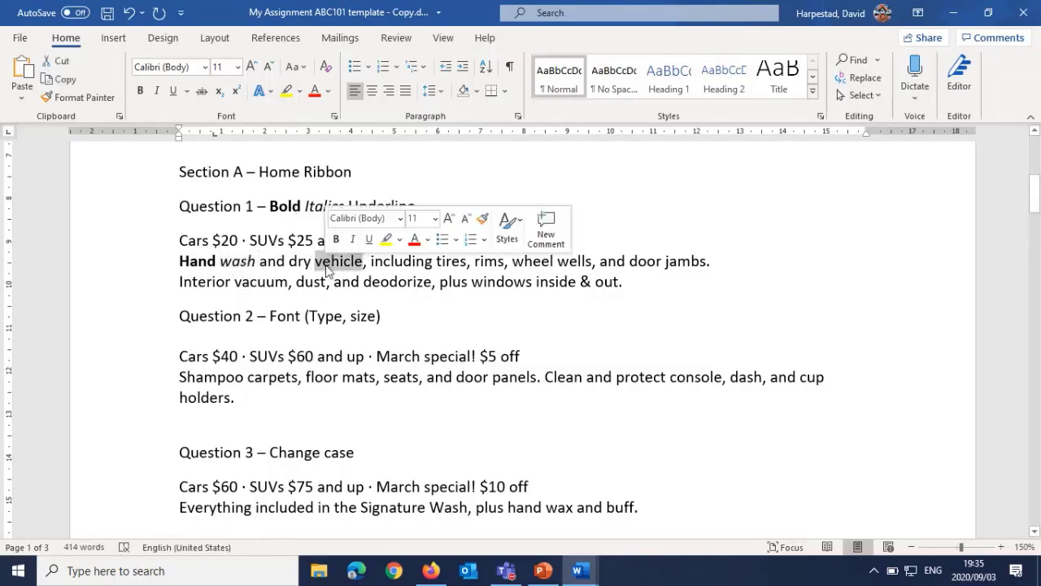
click(175, 91)
click(284, 282)
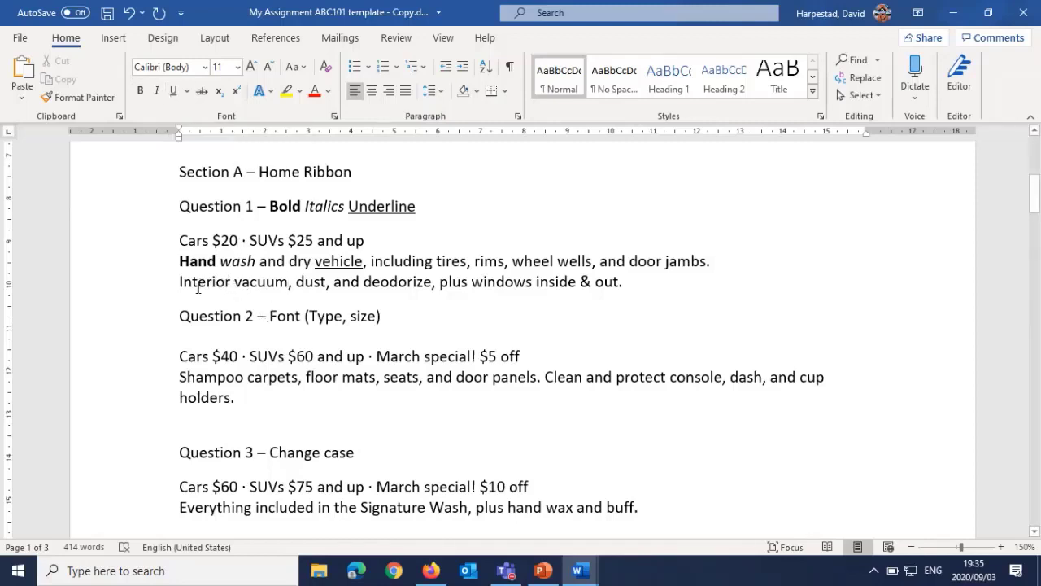
Step: Change the font of the price and shampoo text under Question 2 to Arial
scroll(264, 324, down, 1)
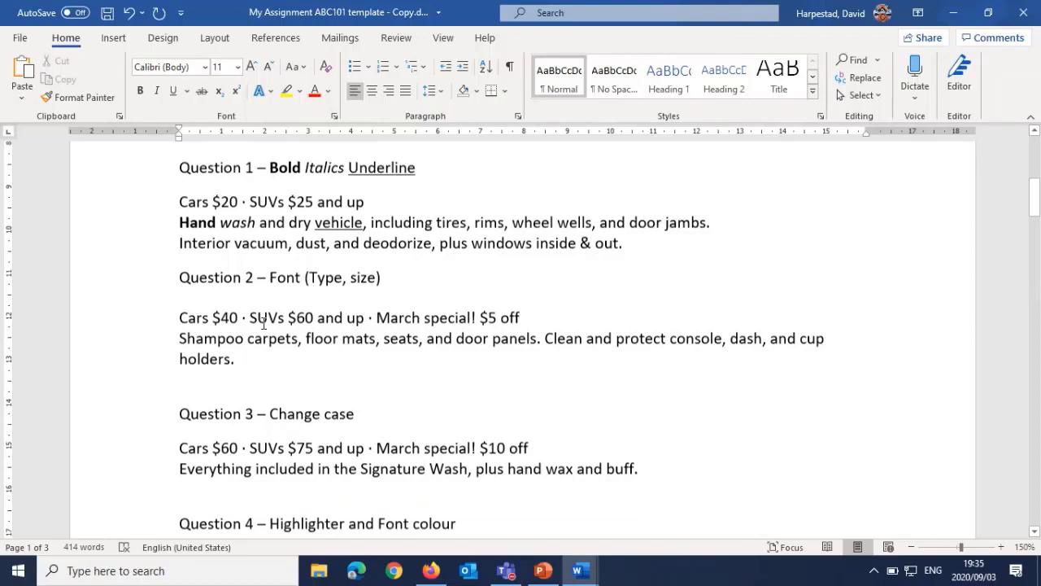
scroll(264, 323, down, 1)
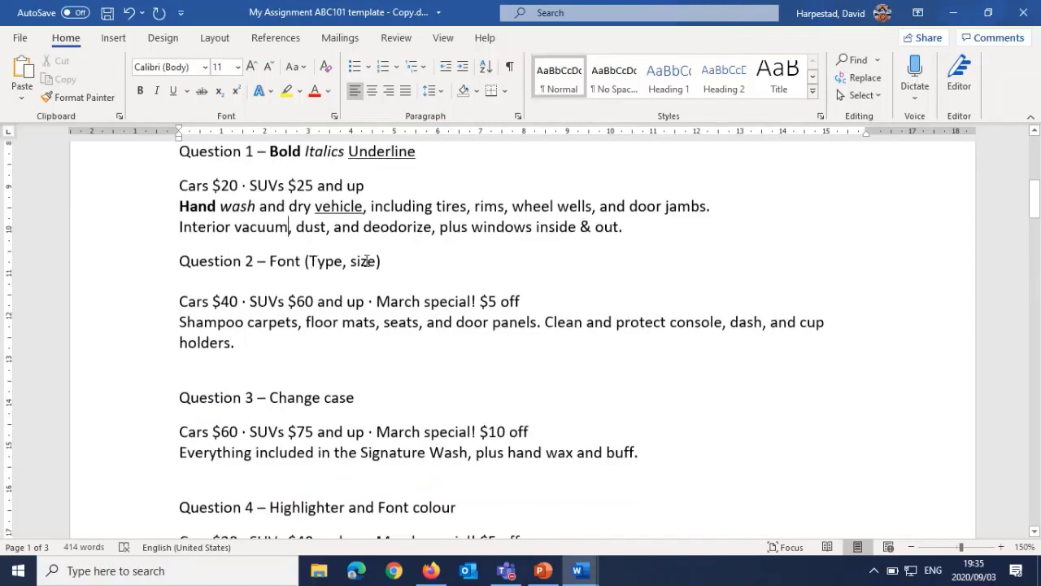
drag(238, 342, 179, 303)
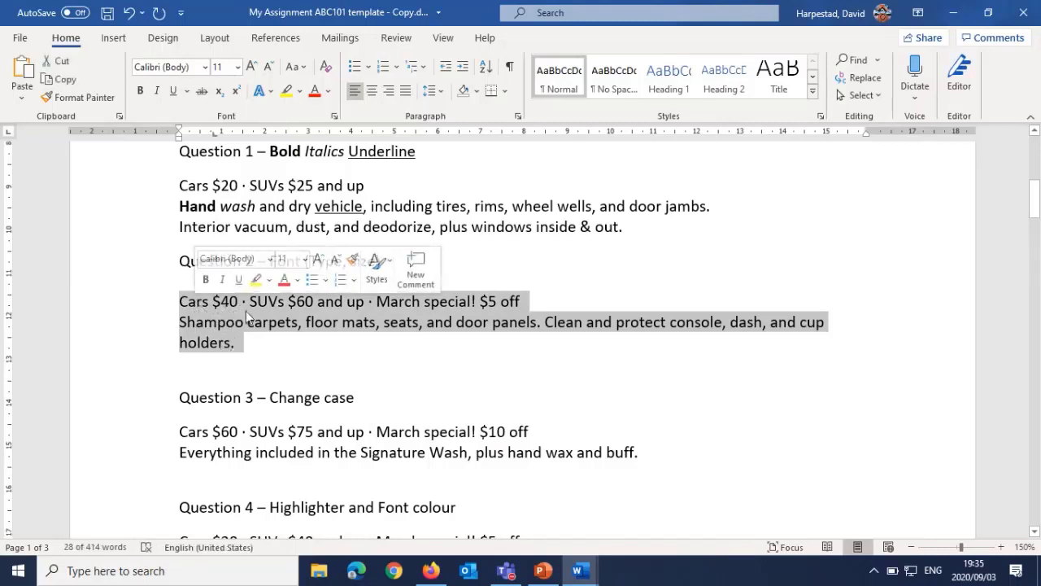
click(206, 67)
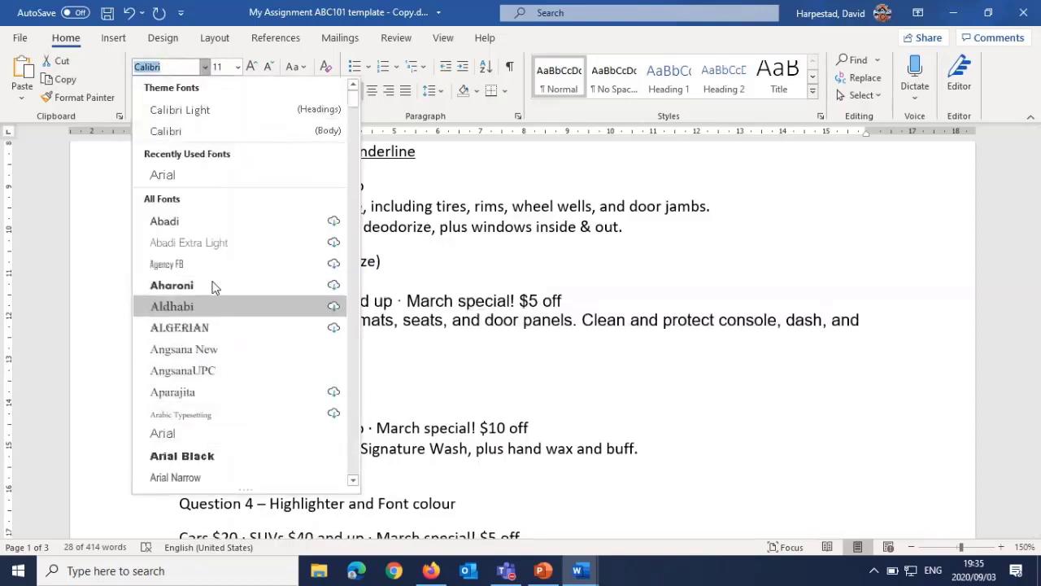
click(175, 176)
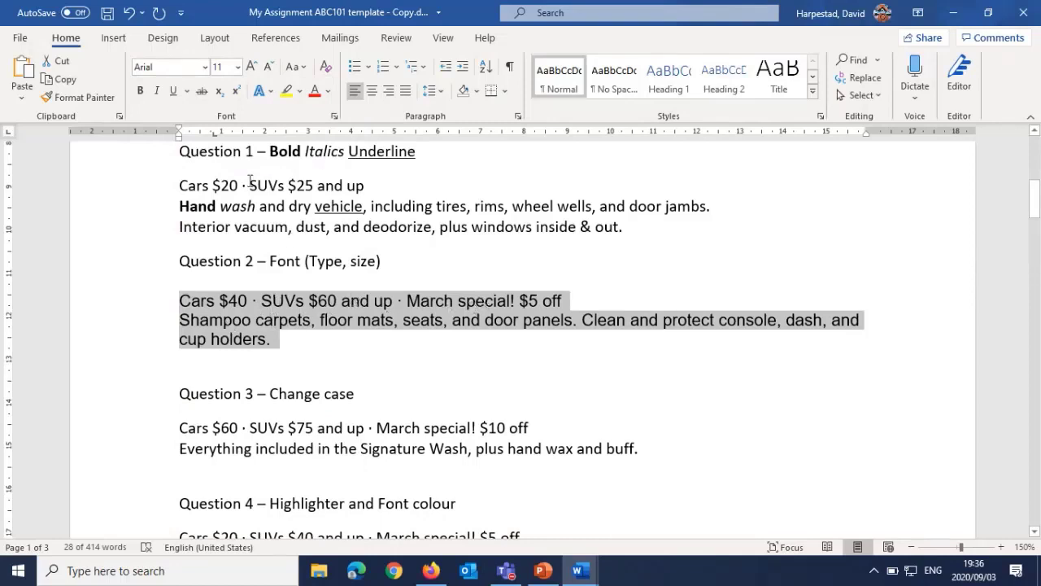
Step: Enlarge the selected Question 2 text to 14 pt and bring it back down to 11 pt
click(252, 67)
click(251, 67)
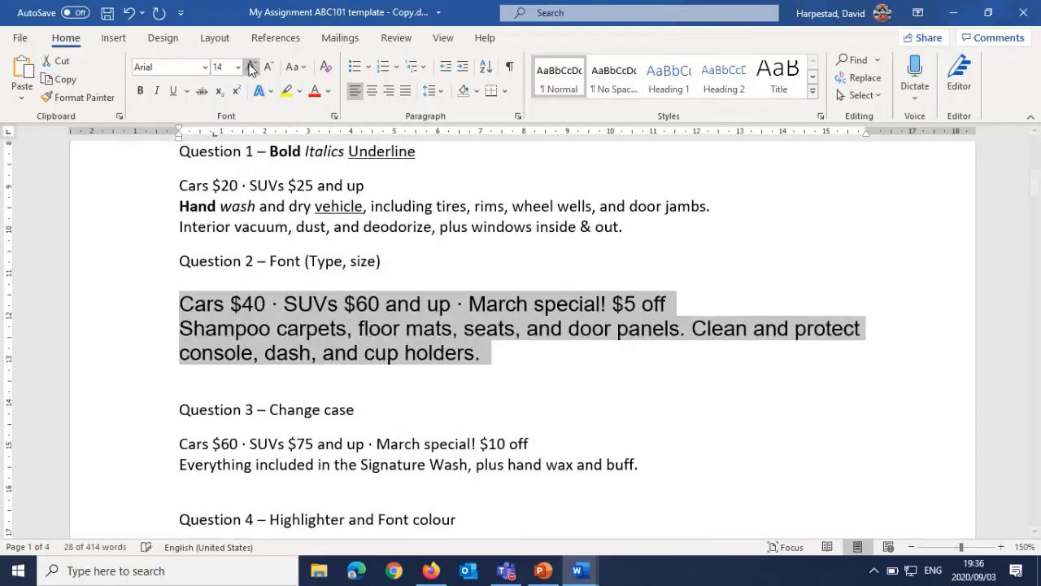
key(ctrl+z)
key(ctrl+z)
key(ctrl+z)
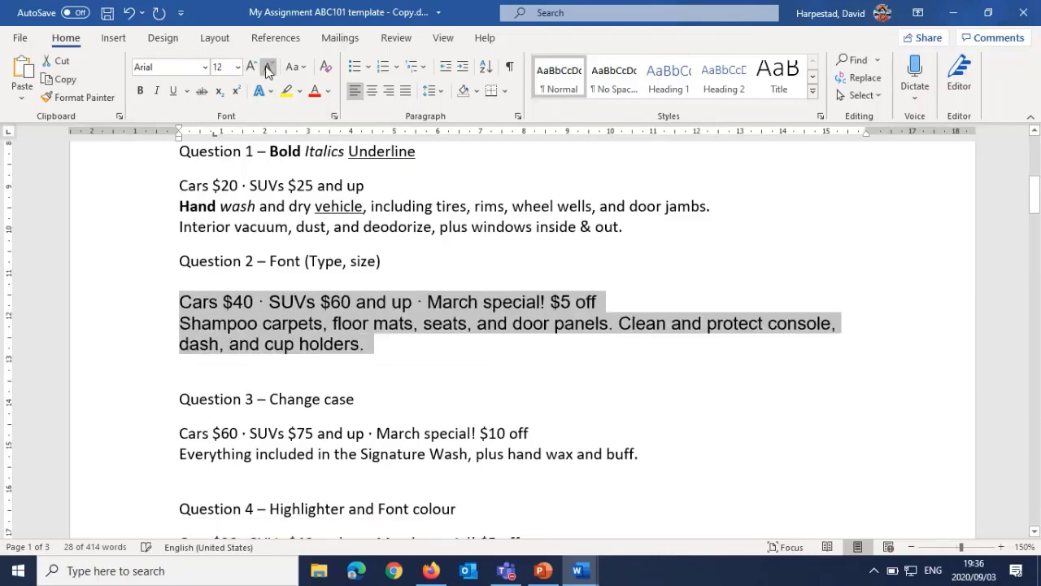
Step: Set the font size of the selected Question 2 text to 16
click(237, 68)
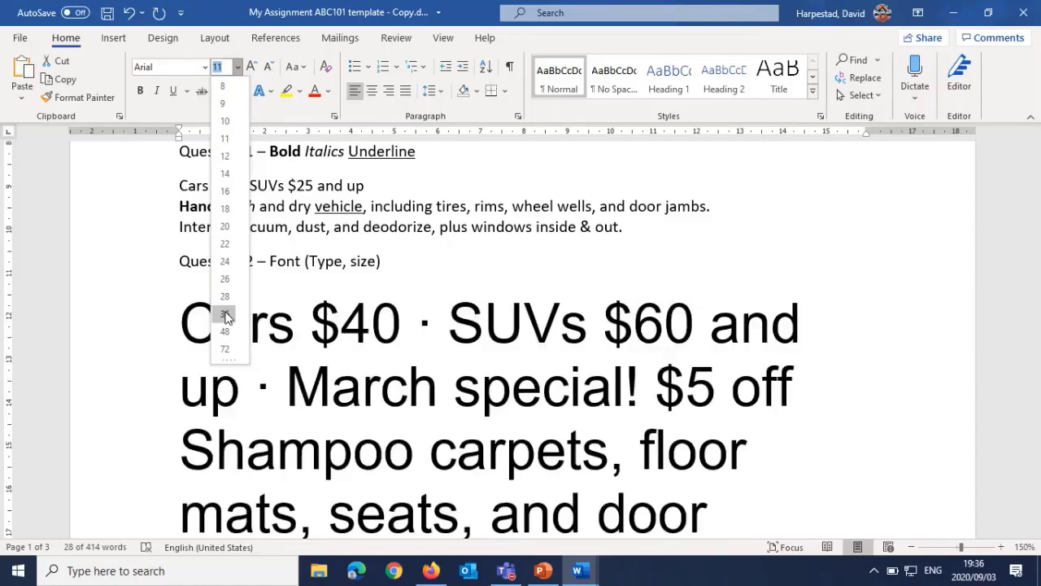
click(225, 191)
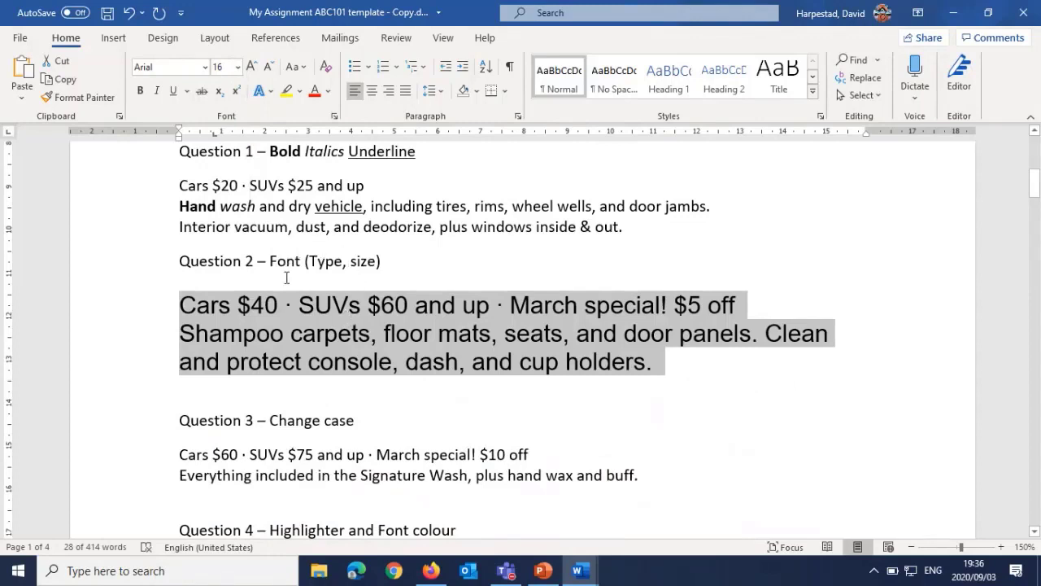
Step: Select both lines of text under Question 3 and change their case to UPPERCASE
scroll(302, 288, down, 4)
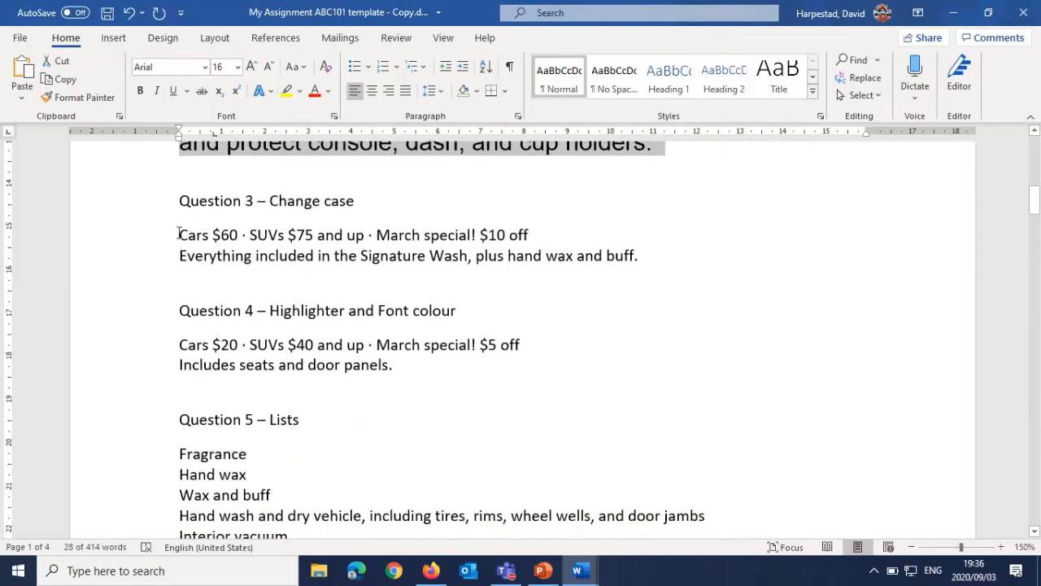
drag(179, 235, 635, 255)
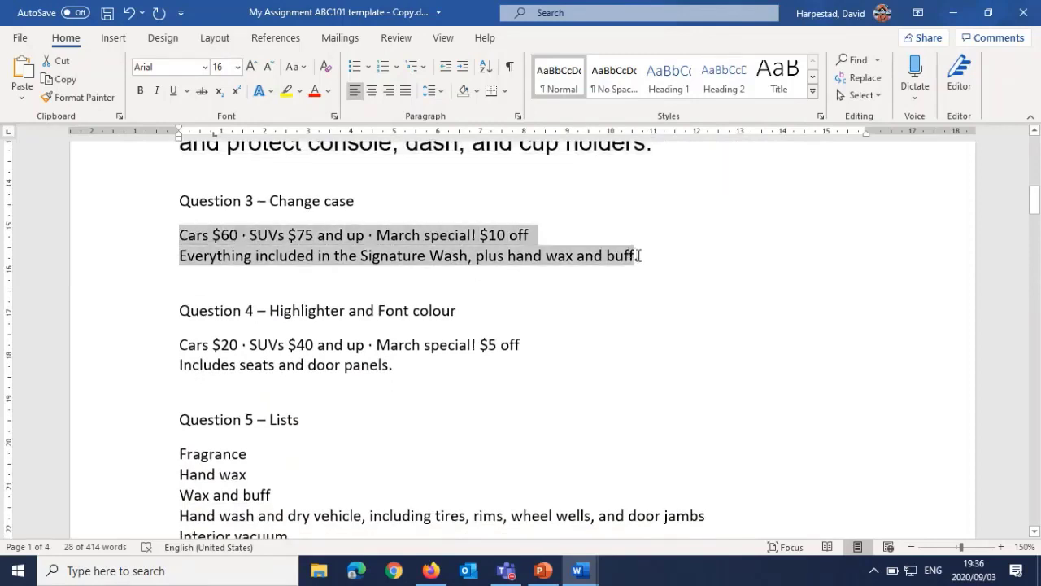
click(296, 69)
click(318, 131)
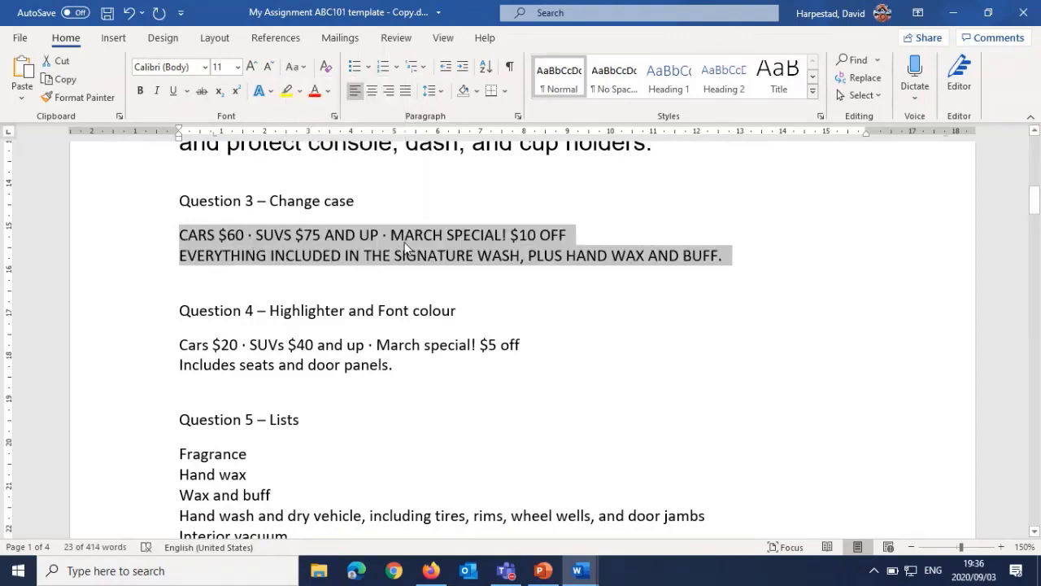
Step: Switch the selected Question 3 text to lowercase and from there to Sentence case
click(299, 72)
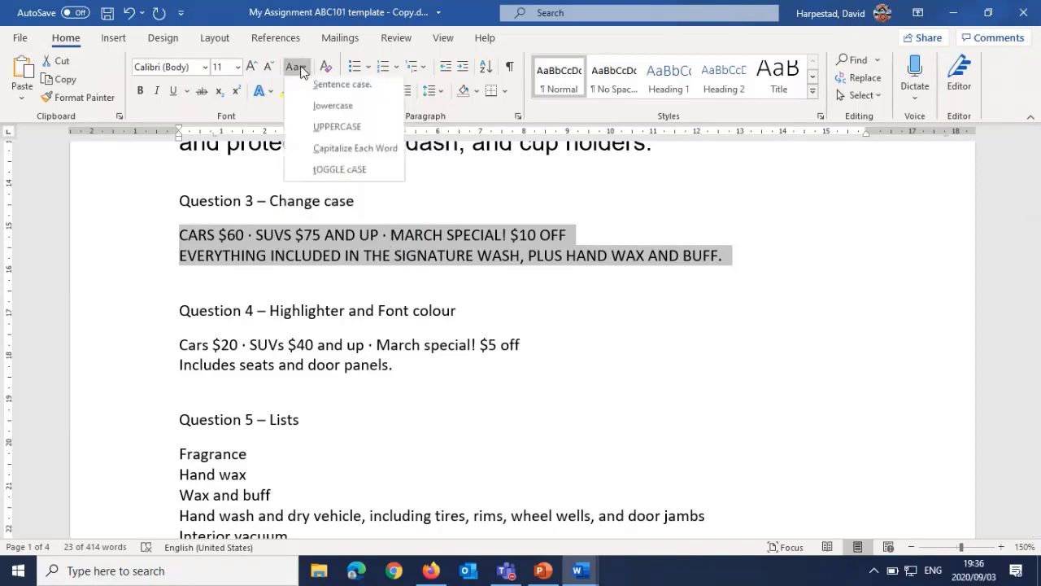
click(312, 110)
click(295, 67)
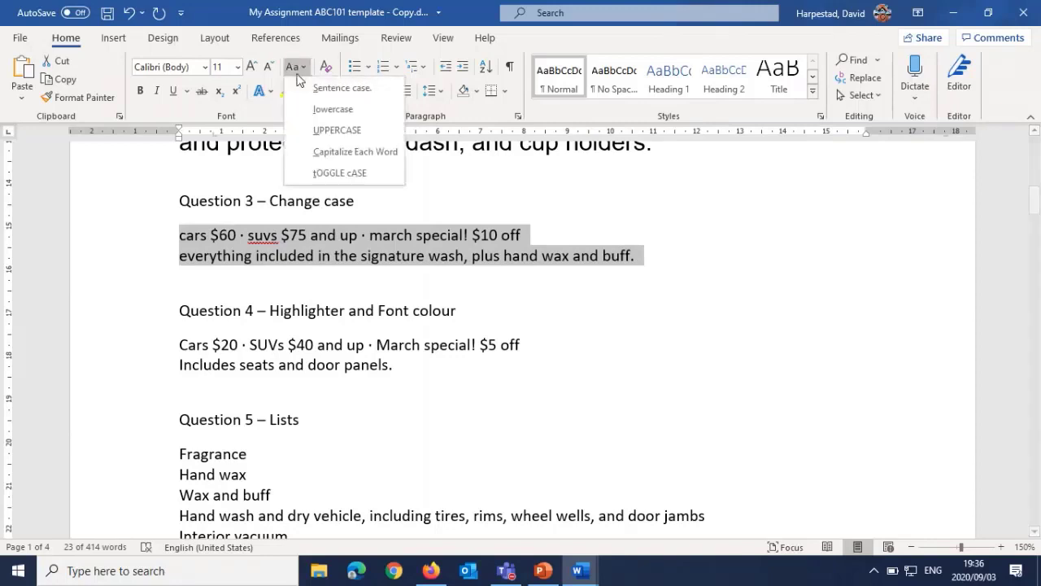
click(306, 91)
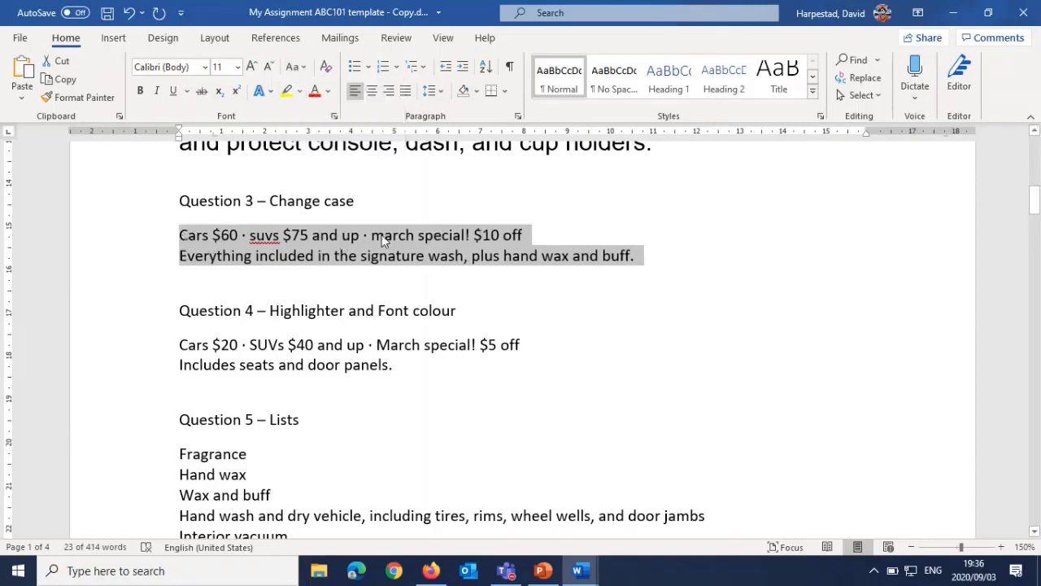
Step: Apply Capitalize Each Word to the selected Question 3 text, followed by tOGGLE cASE
click(302, 67)
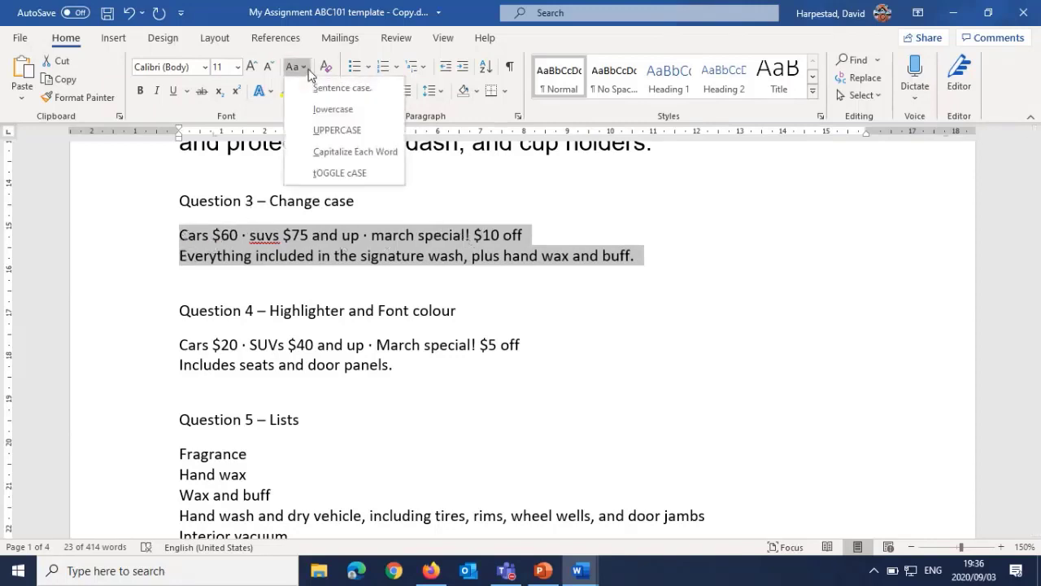
click(315, 151)
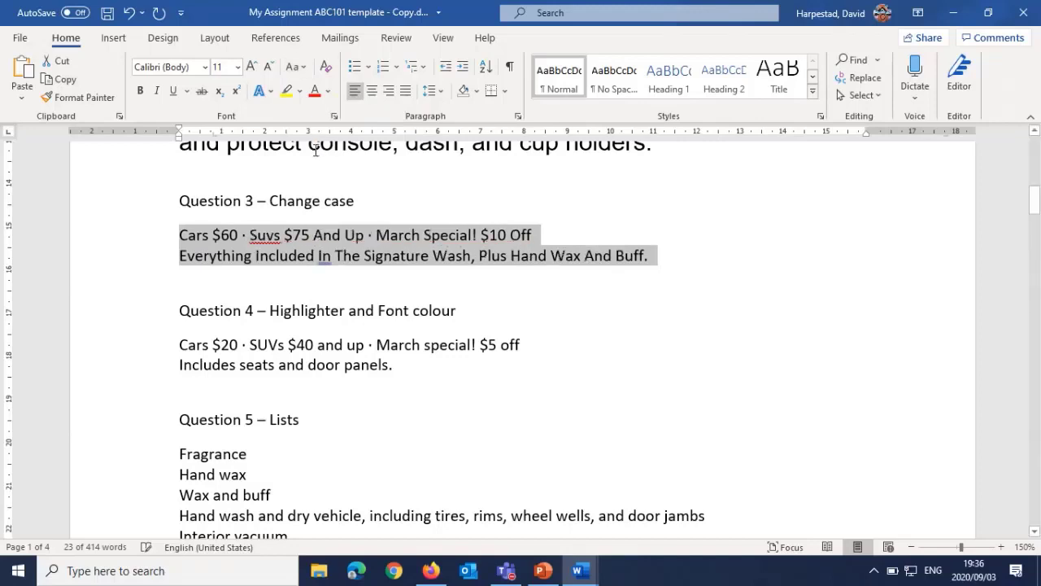
click(298, 68)
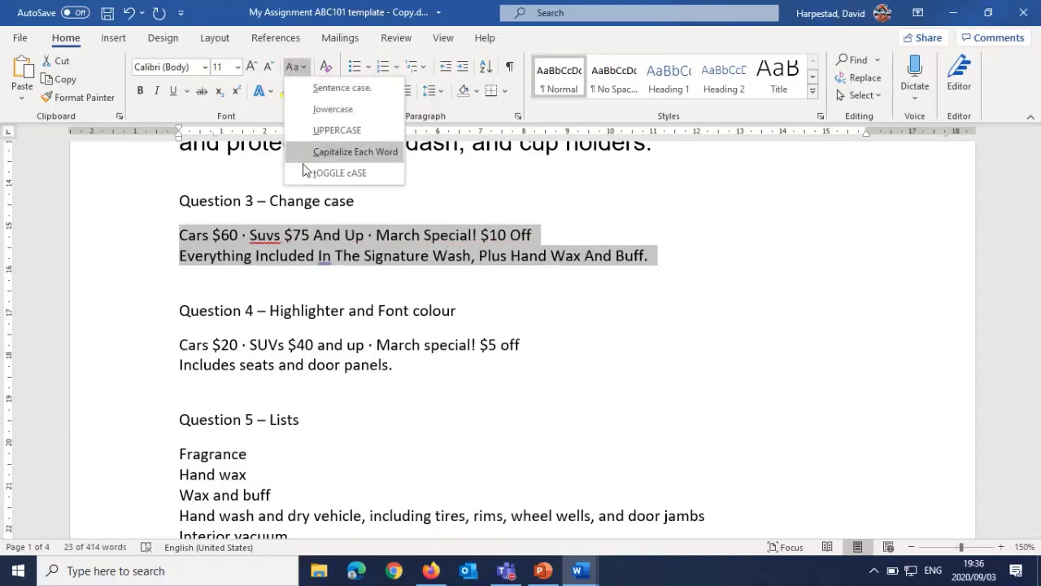
click(306, 170)
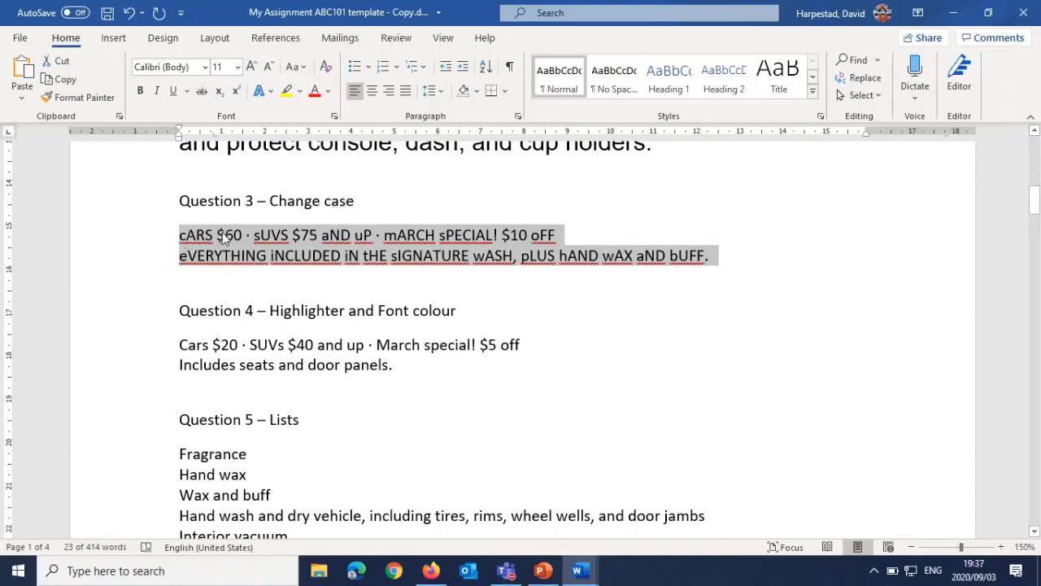
Step: Set the case of the selected Question 3 text to Capitalize Each Word
click(294, 67)
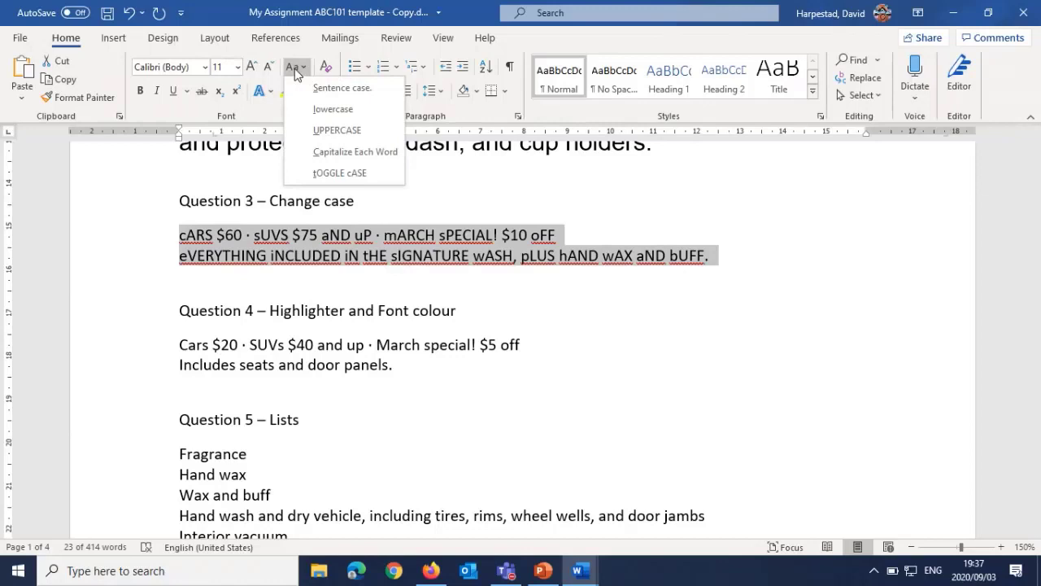
click(325, 151)
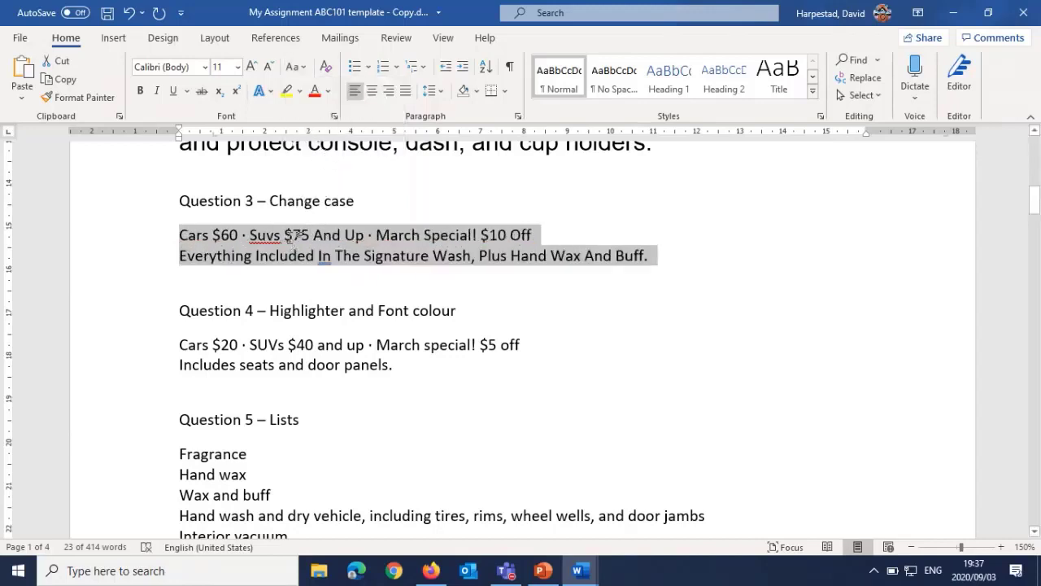
Step: Highlight "Cars $20" under Question 4 in yellow
scroll(293, 236, down, 1)
scroll(268, 234, down, 1)
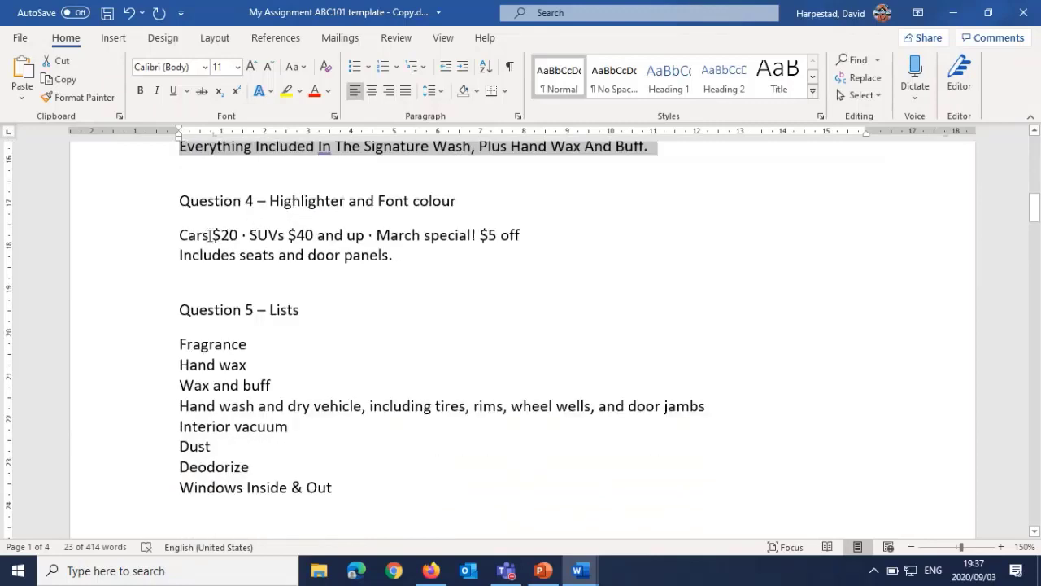
drag(180, 235, 241, 235)
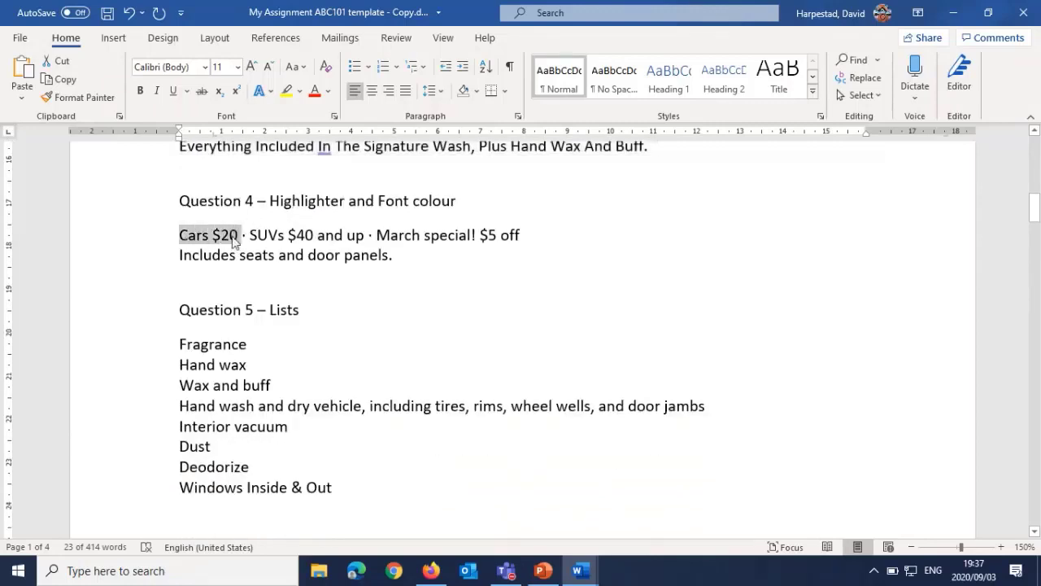
click(286, 91)
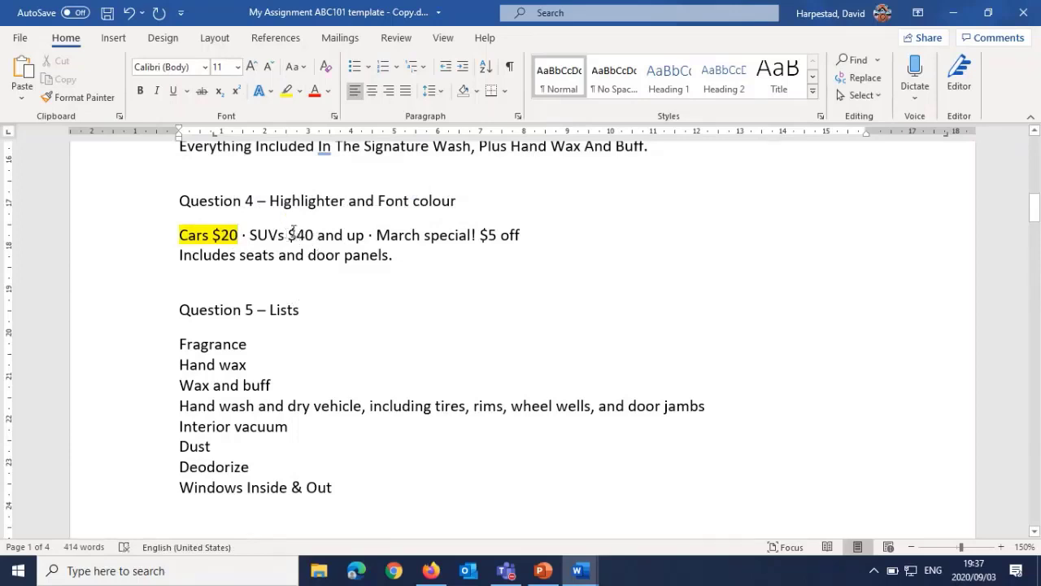
Step: Make the font colour of "$40 and up" under Question 4 red
drag(291, 235, 368, 235)
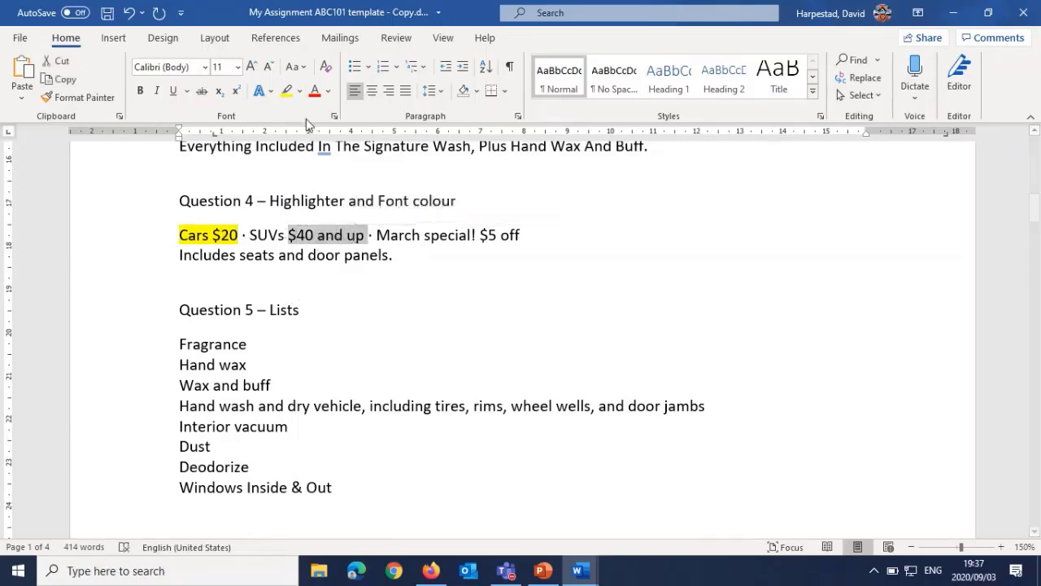
click(314, 91)
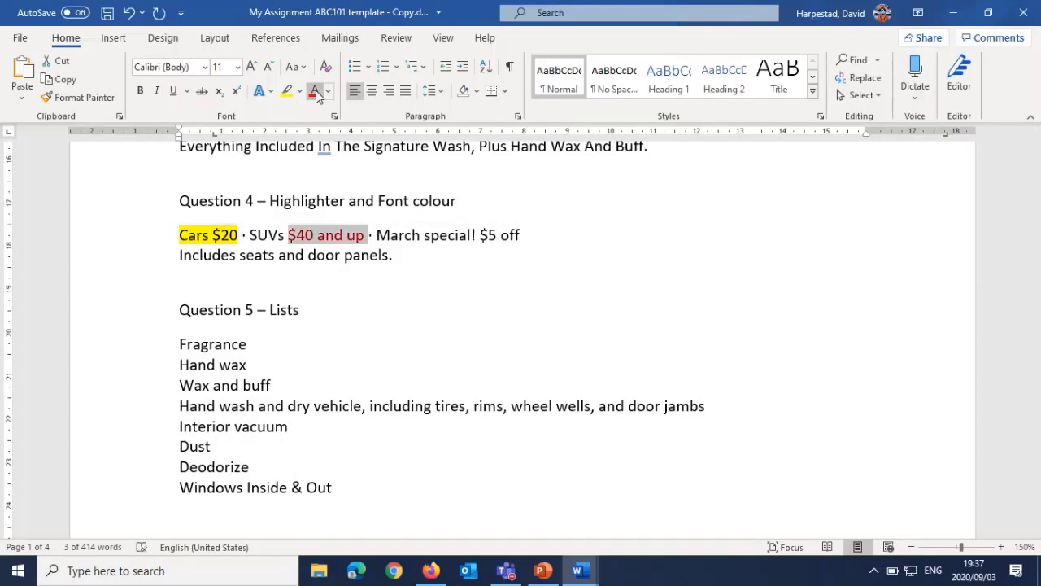
click(379, 253)
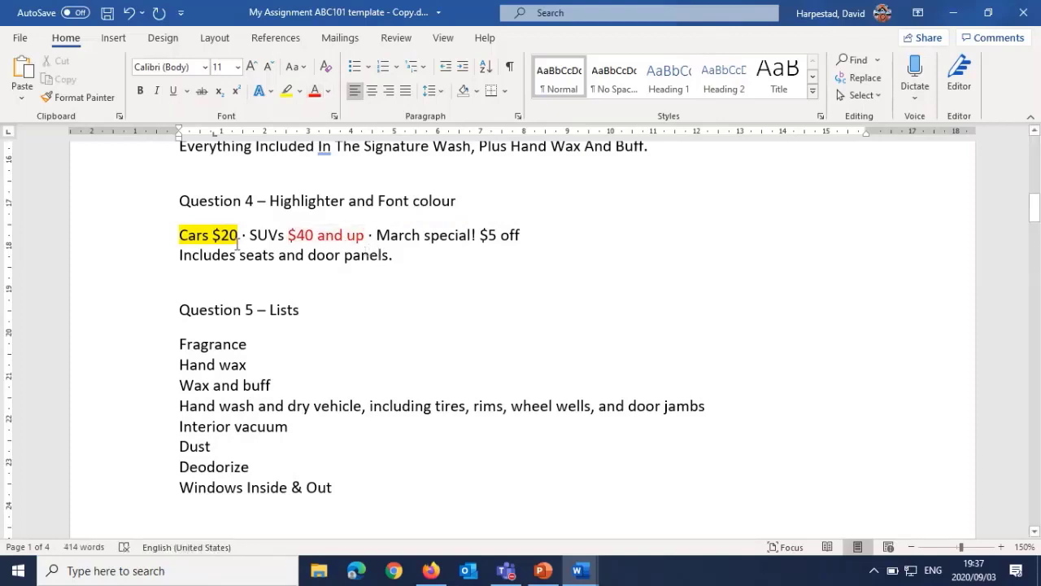
Step: Remove the highlighting from "Cars $20" under Question 4
drag(237, 235, 201, 243)
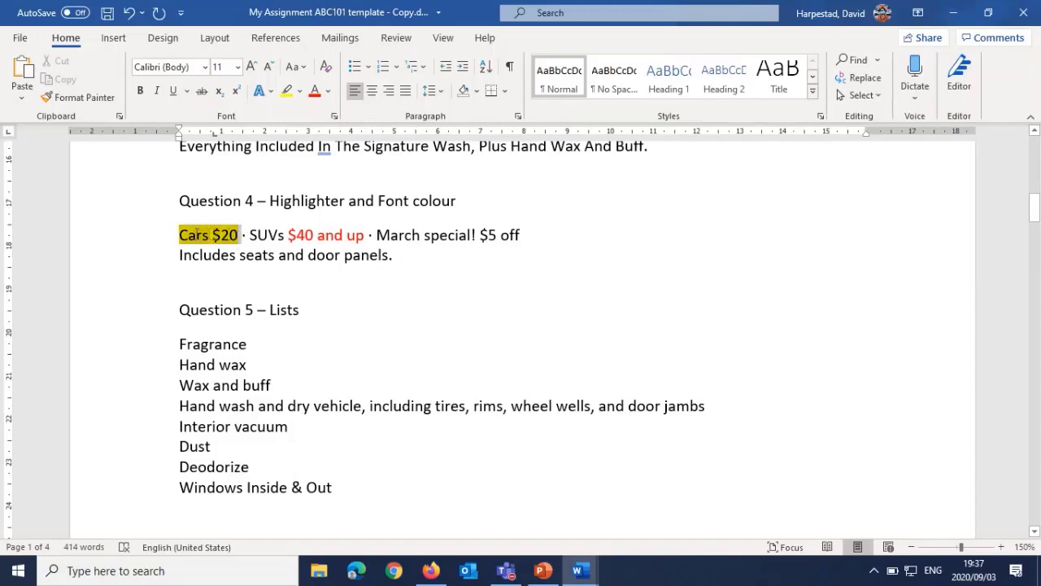
click(299, 92)
click(313, 181)
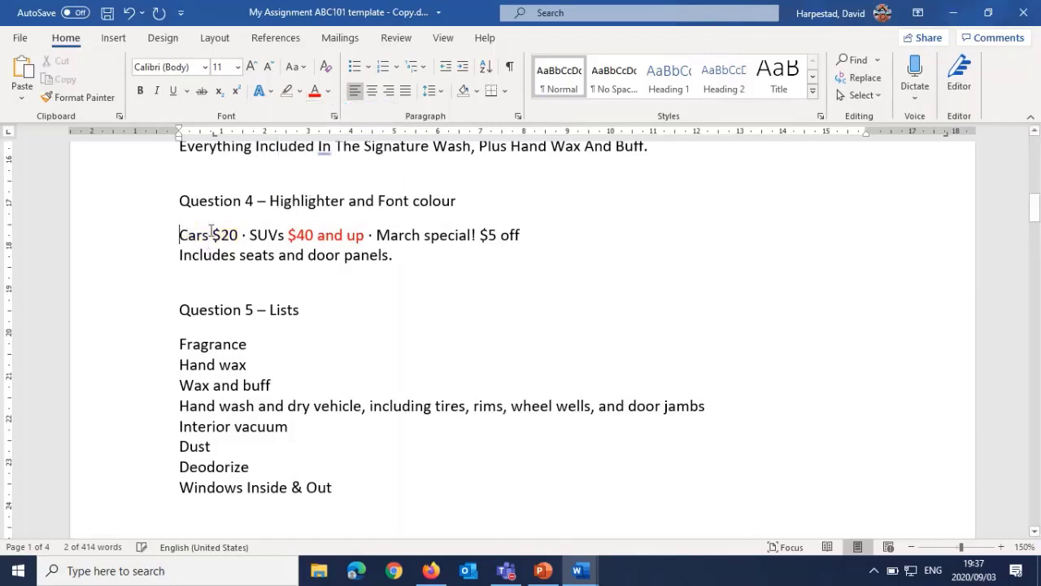
click(180, 236)
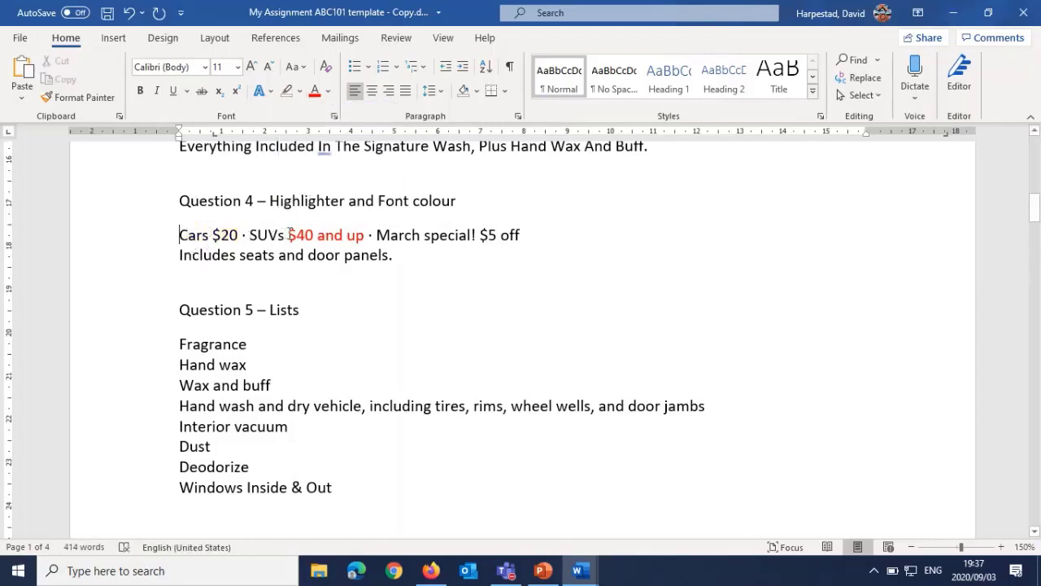
Step: Reset the font colour of "$40 and up" under Question 4 to Automatic
drag(290, 235, 352, 238)
click(327, 91)
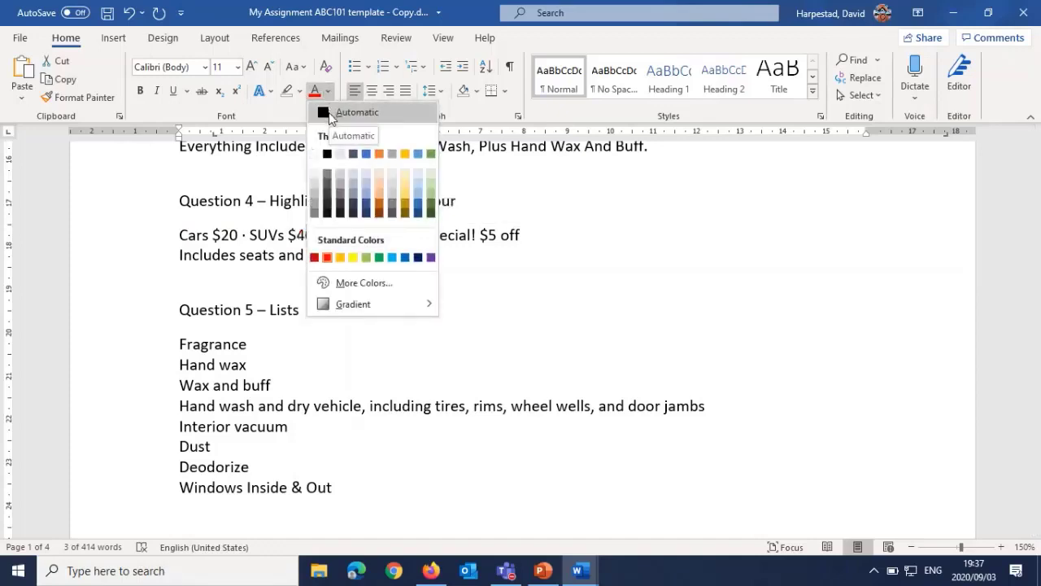
click(327, 113)
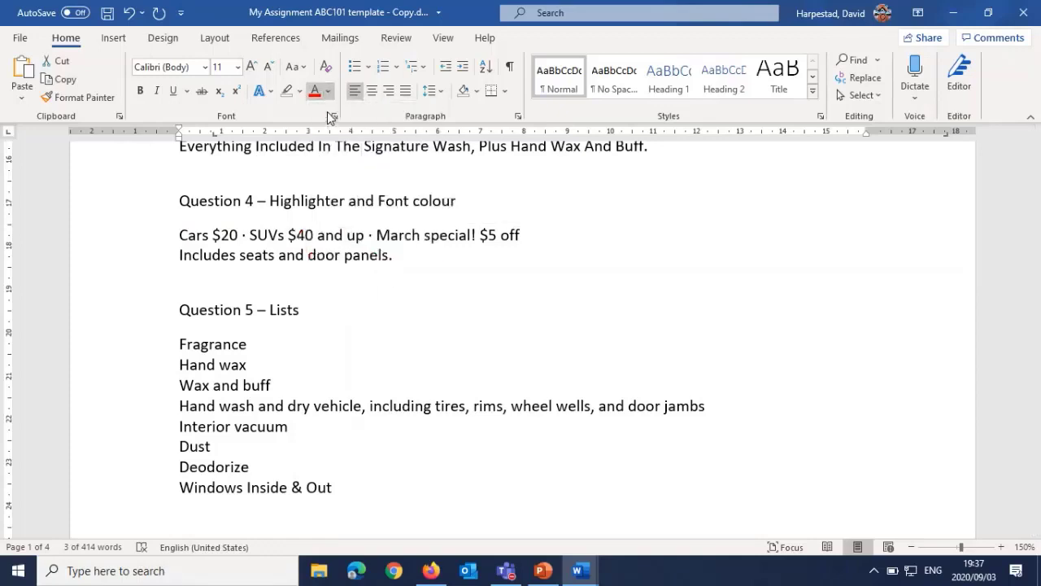
click(328, 241)
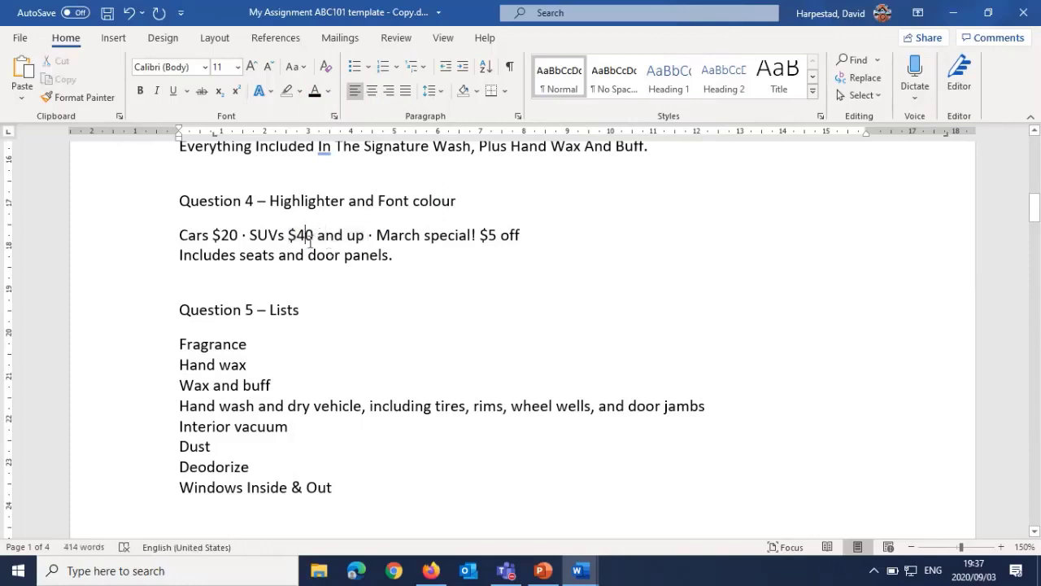
Step: Highlight the whole "Cars $20 · SUVs $40 and up" line under Question 4 in red
triple_click(309, 242)
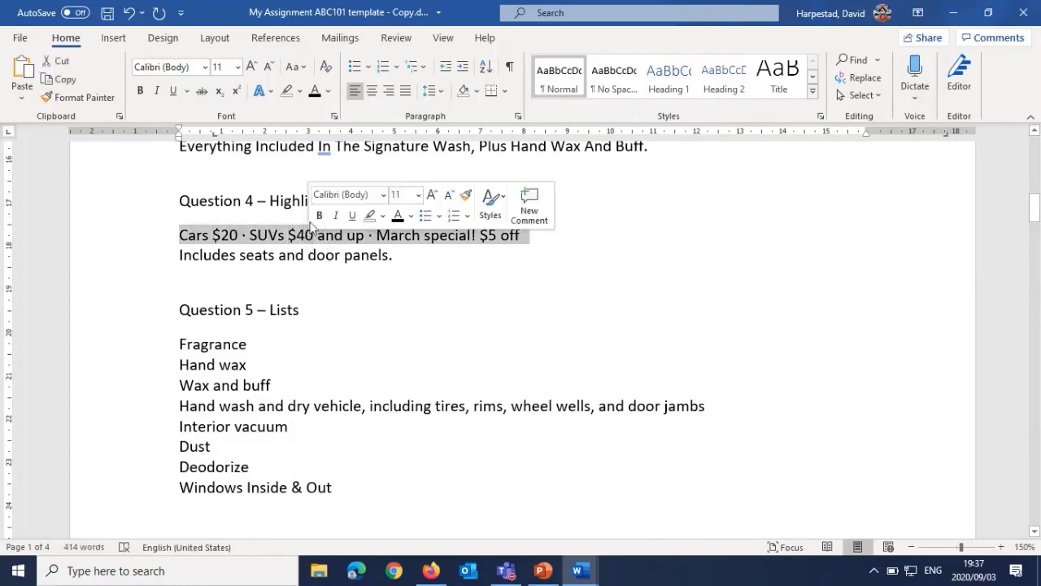
click(299, 96)
click(291, 130)
click(267, 254)
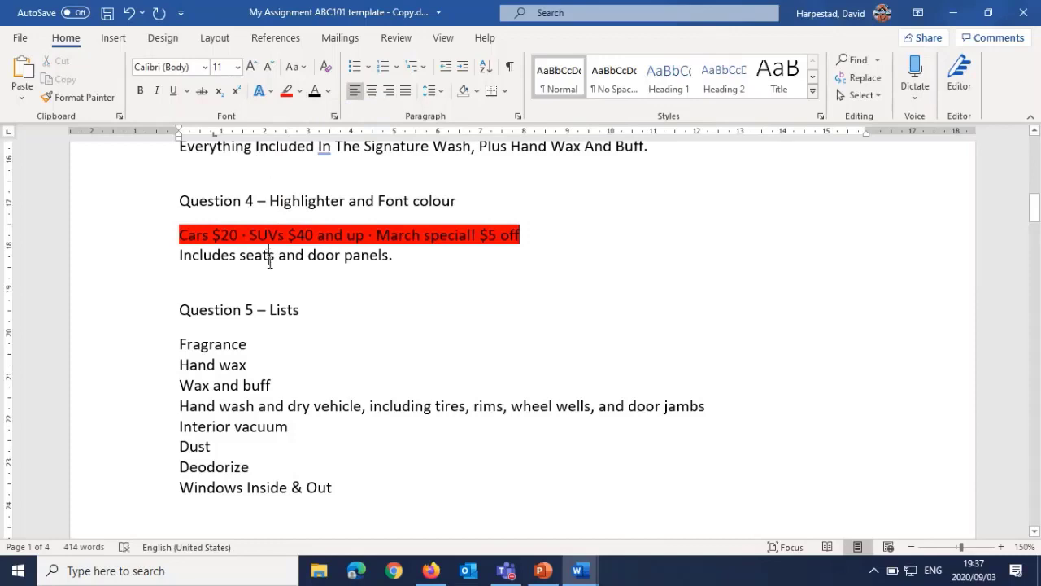
Step: Turn the Question 5 items, Fragrance to Windows Inside & Out, into a hollow-circle bulleted list and switch it to A. B. C. numbering
scroll(268, 264, down, 3)
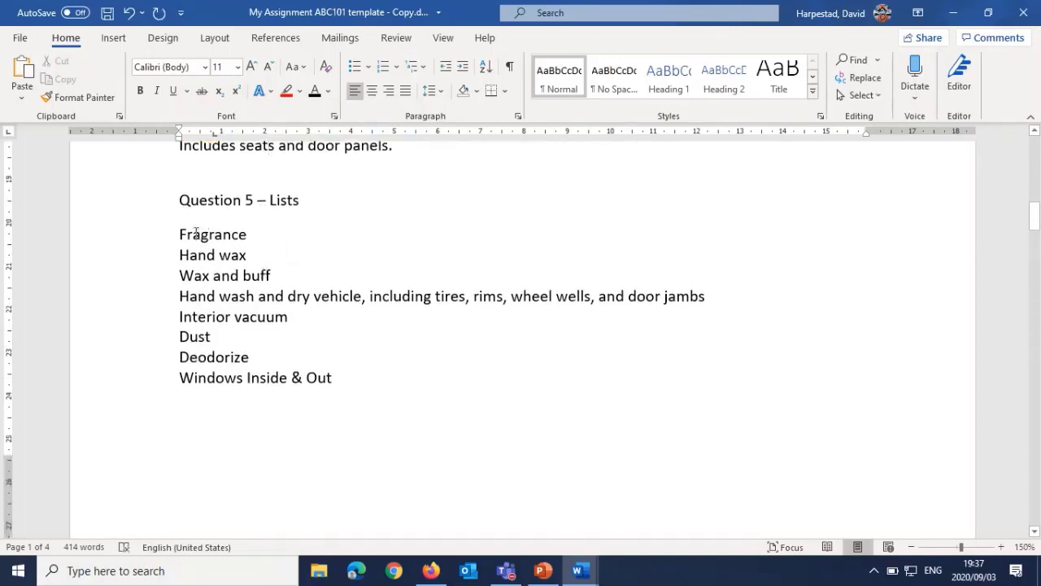
drag(179, 234, 333, 377)
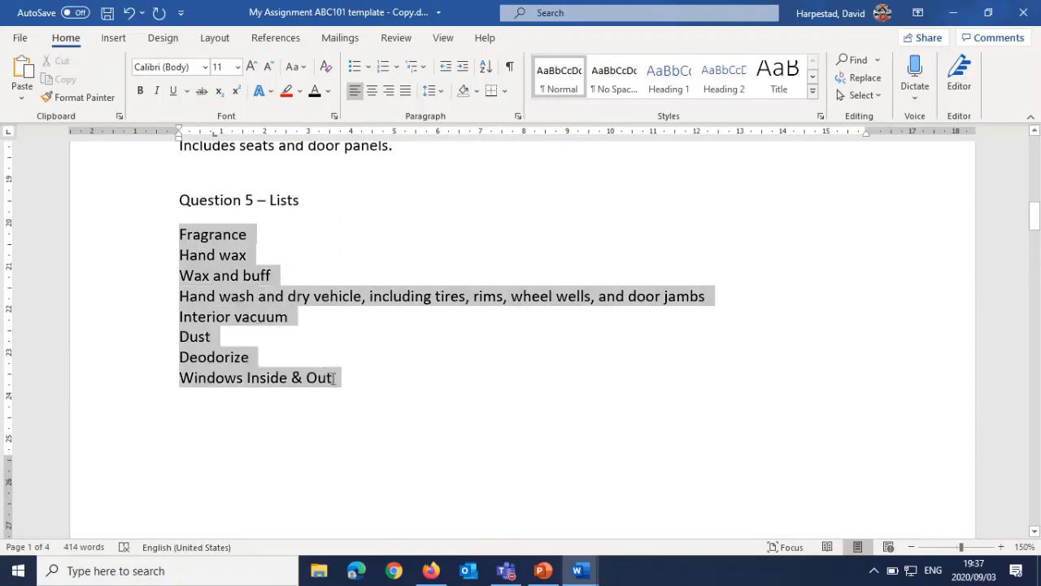
click(368, 67)
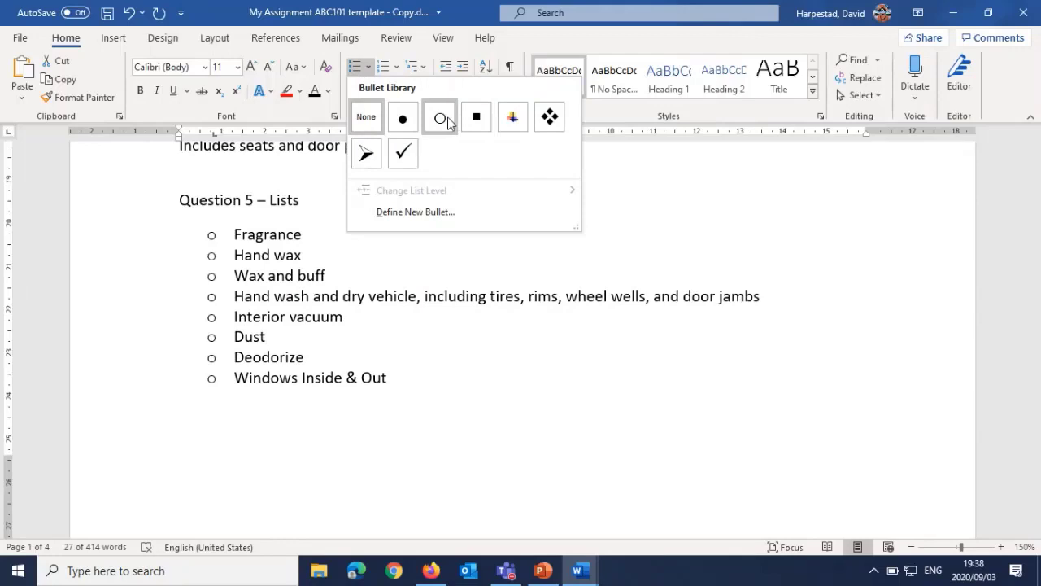
click(440, 118)
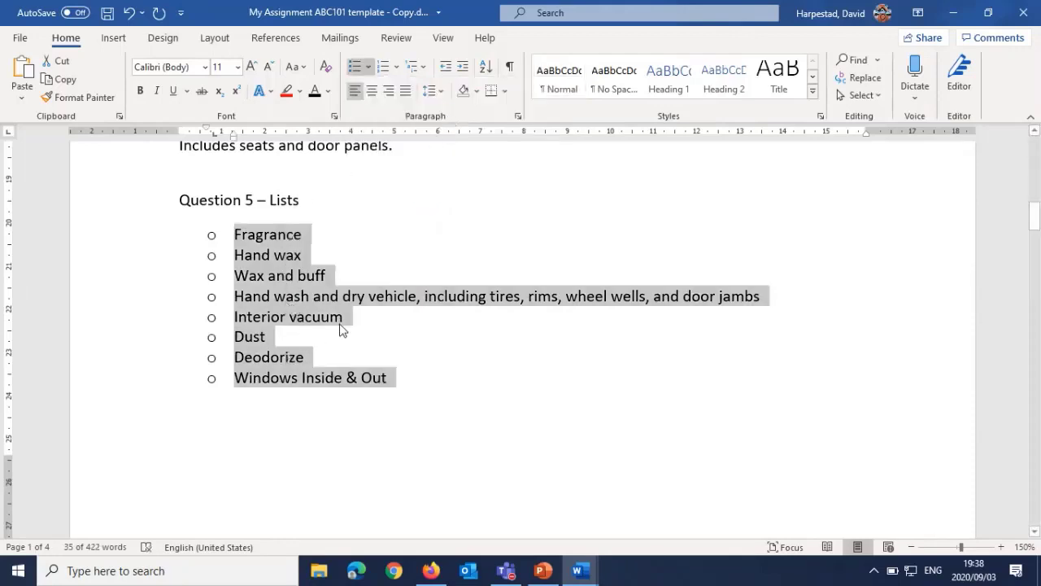
click(397, 69)
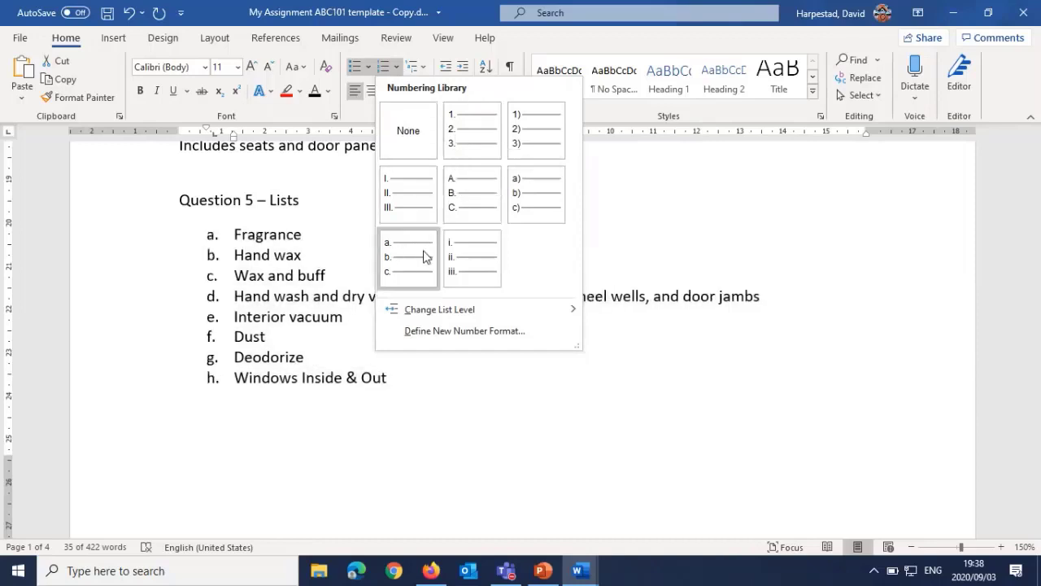
click(463, 197)
Step: Try centre and right alignment on the first paragraph under Question 6
scroll(183, 340, down, 10)
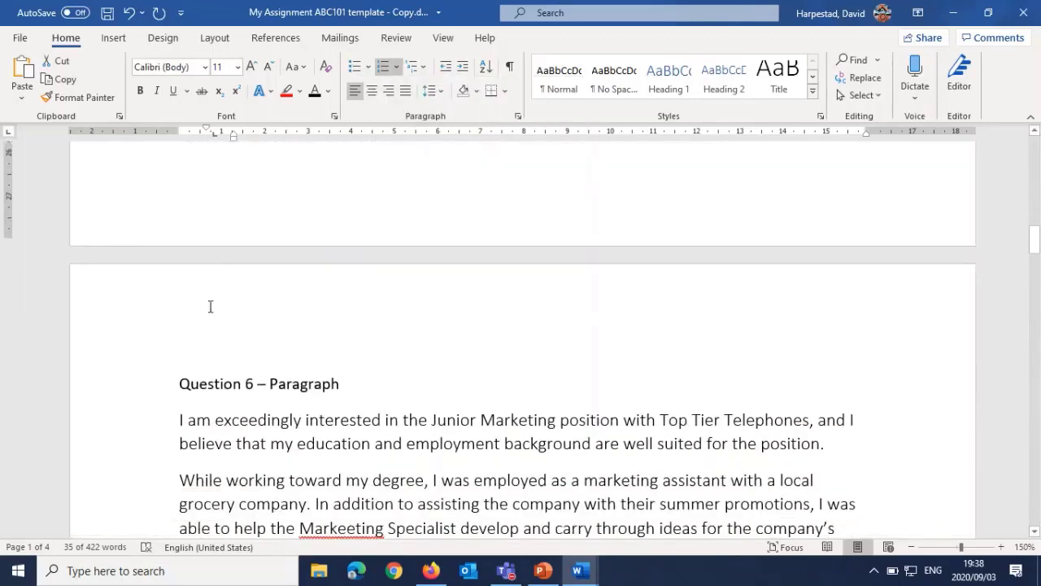
scroll(210, 306, down, 5)
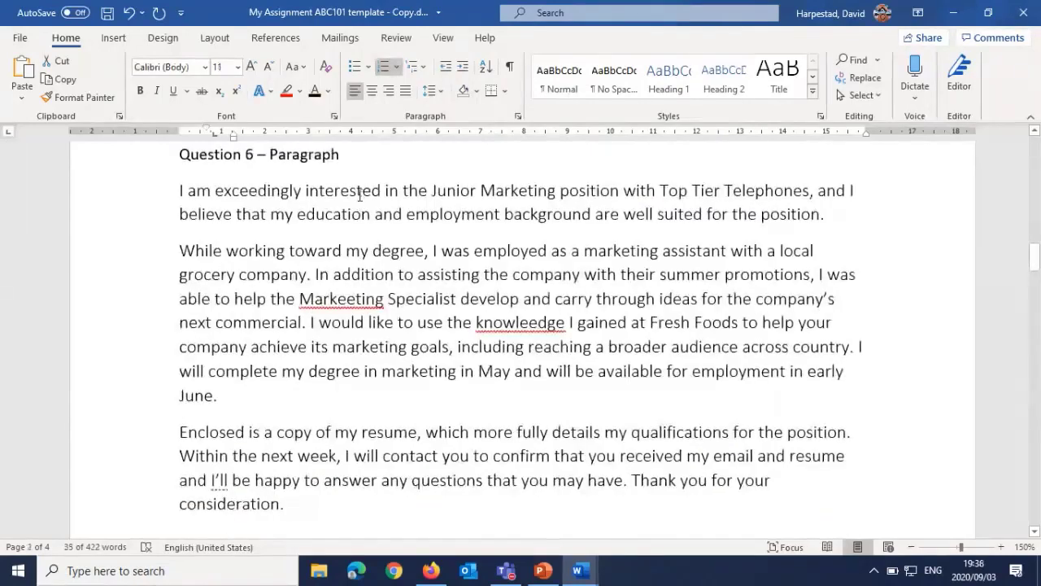
click(358, 191)
triple_click(358, 191)
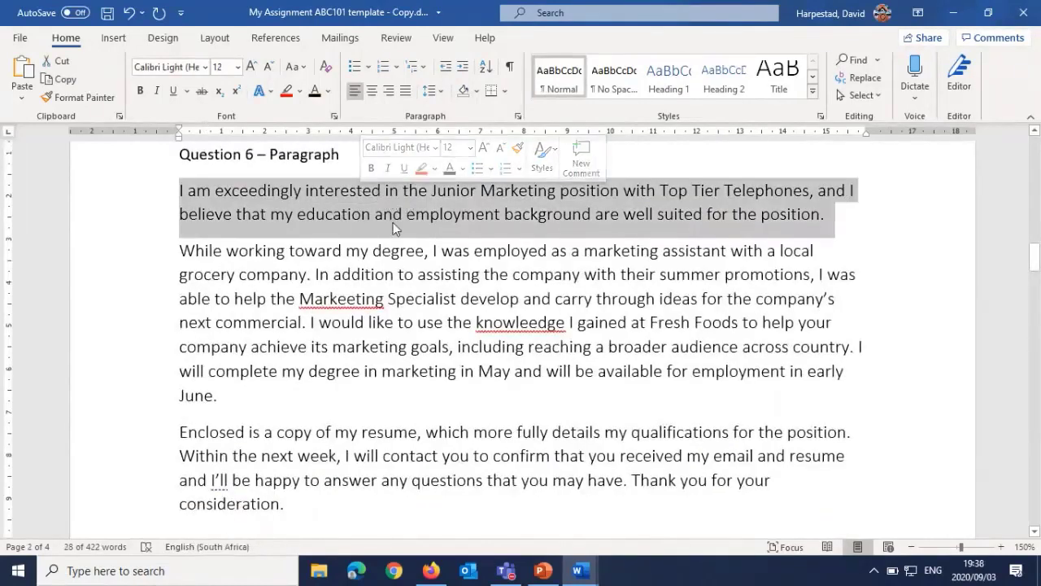
click(372, 90)
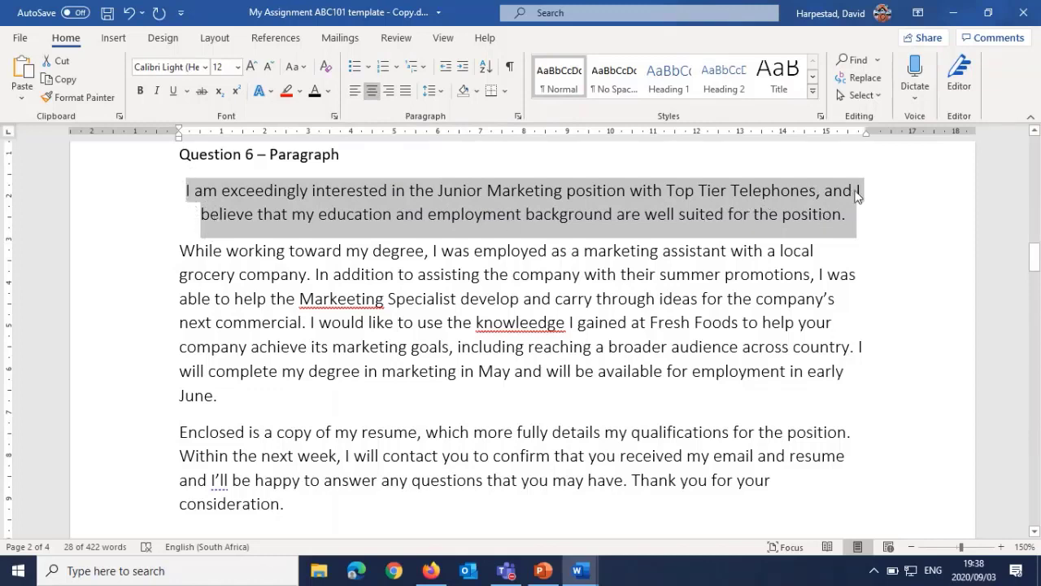
click(391, 92)
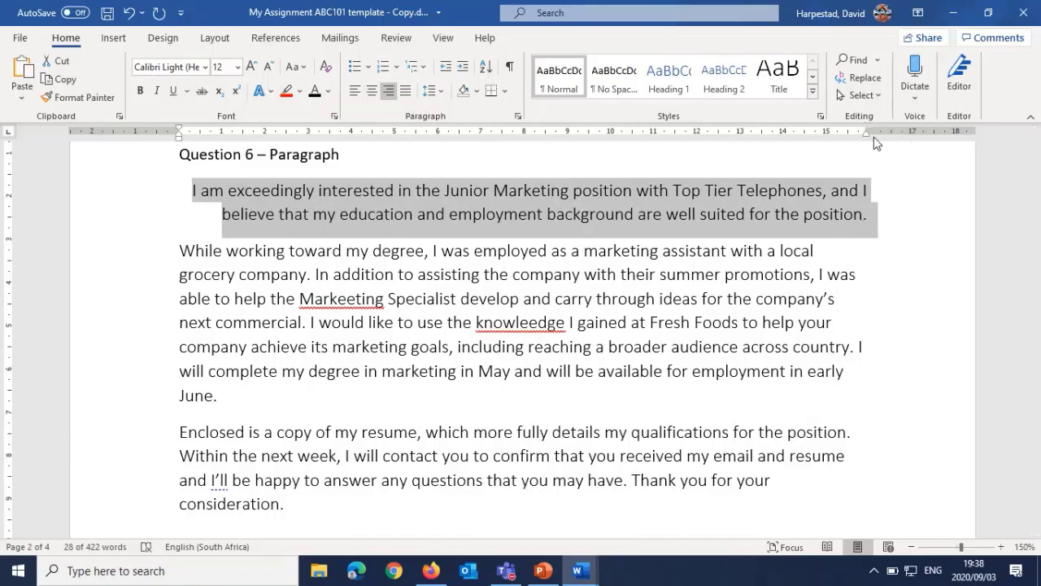
Step: Justify the first and second paragraphs under Question 6
click(406, 92)
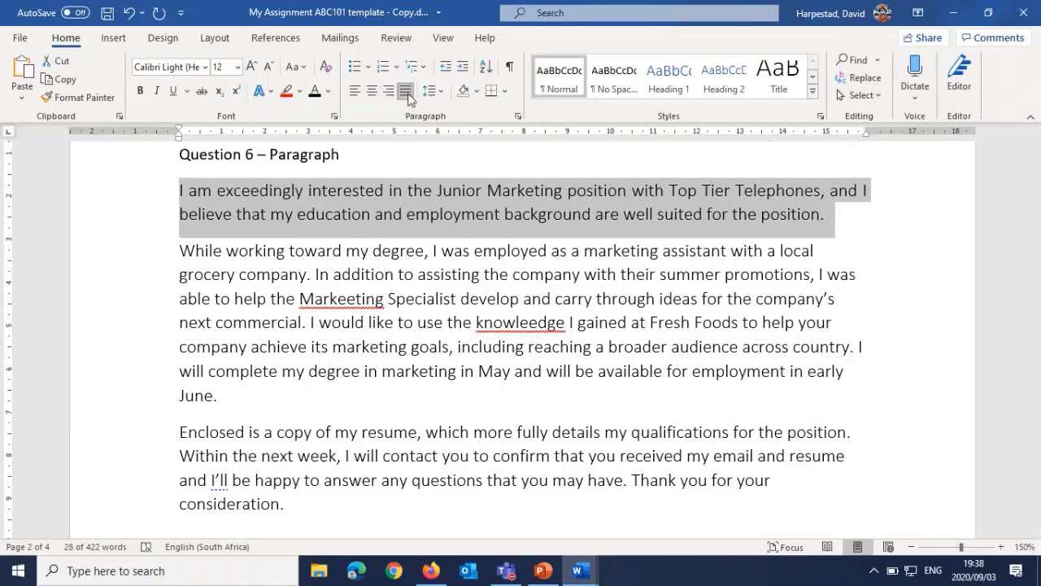
triple_click(452, 277)
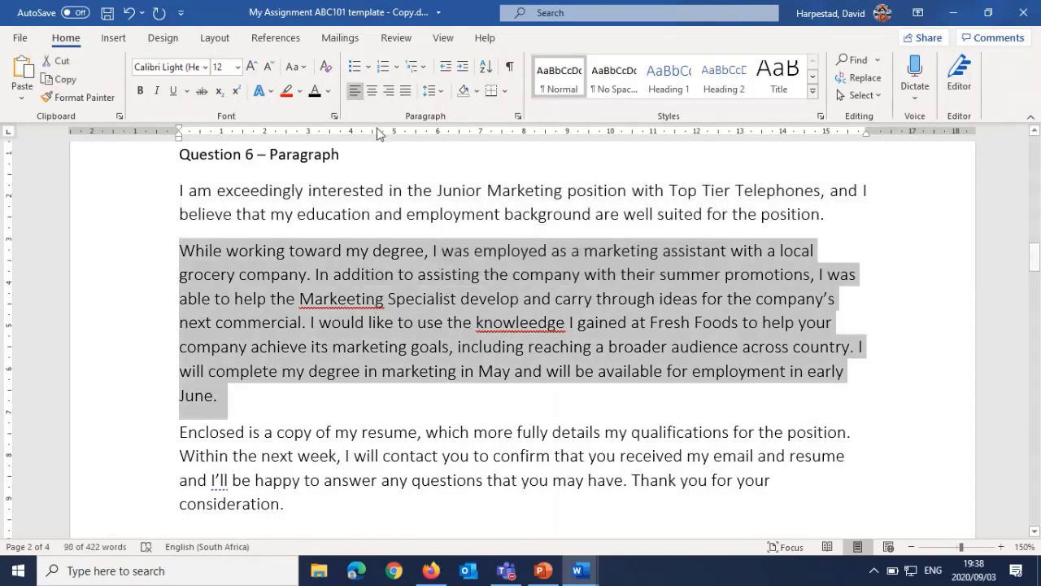
click(406, 92)
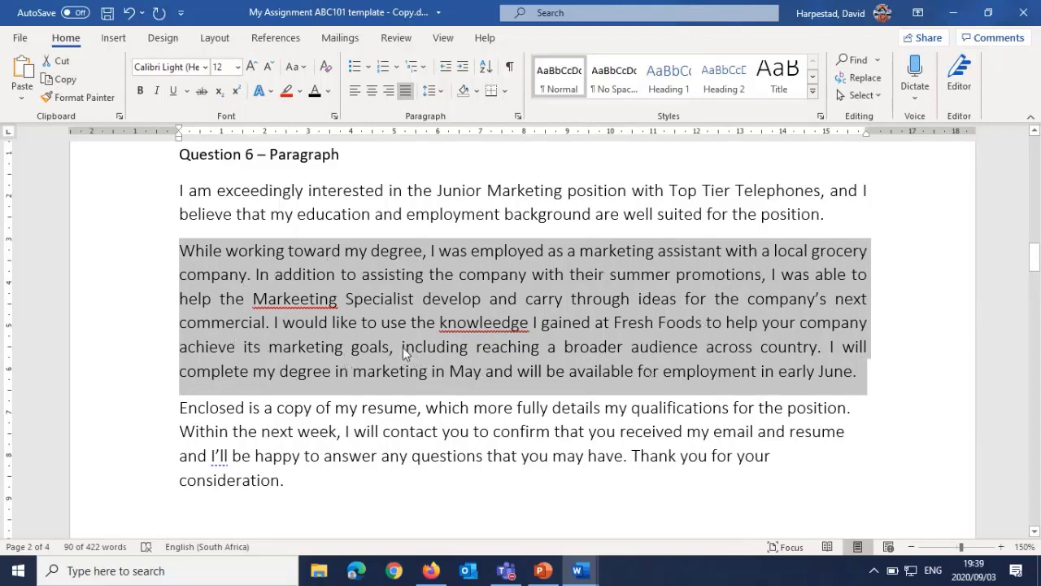
click(344, 347)
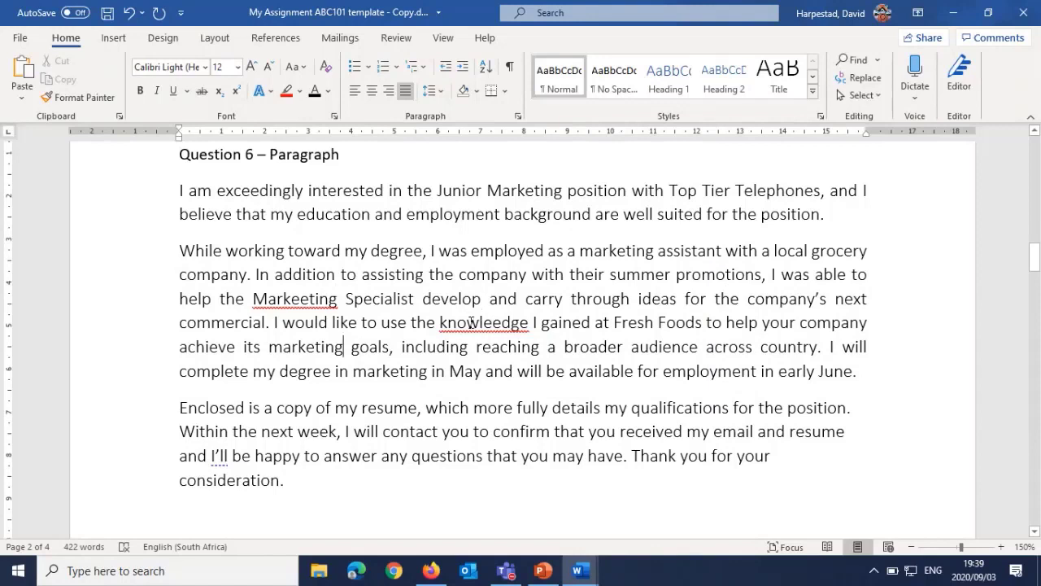
Step: Correct the misspelled words in the second Question 6 paragraph to "Marketing" and "knowledge" using the spelling suggestions
right_click(300, 295)
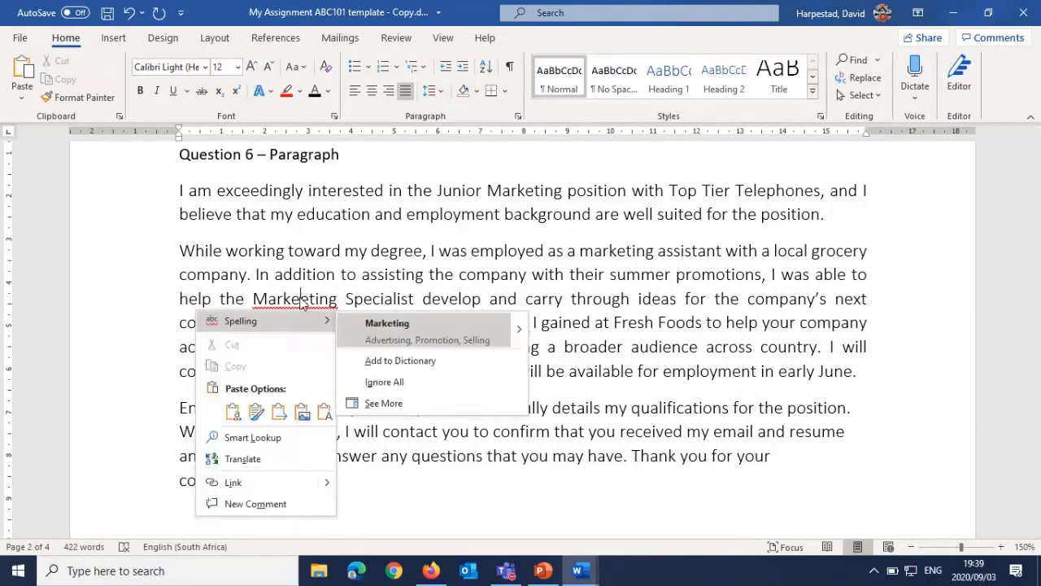
click(390, 326)
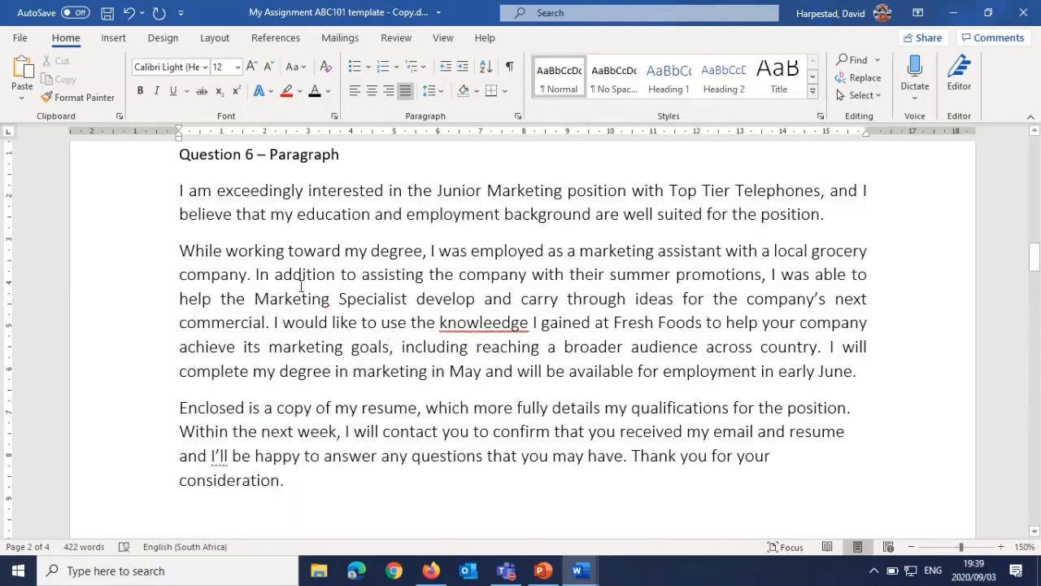
right_click(477, 322)
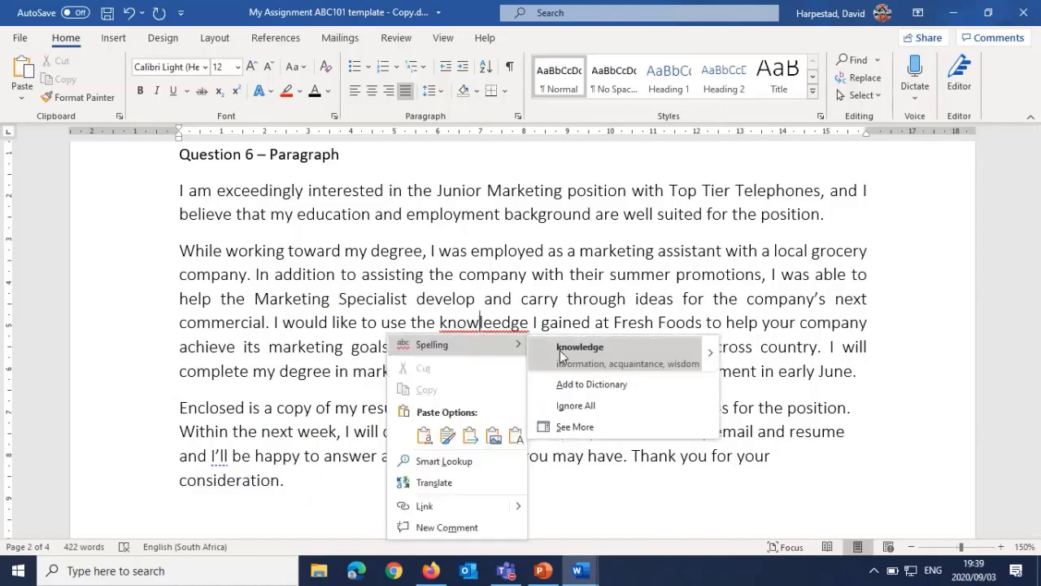
click(580, 347)
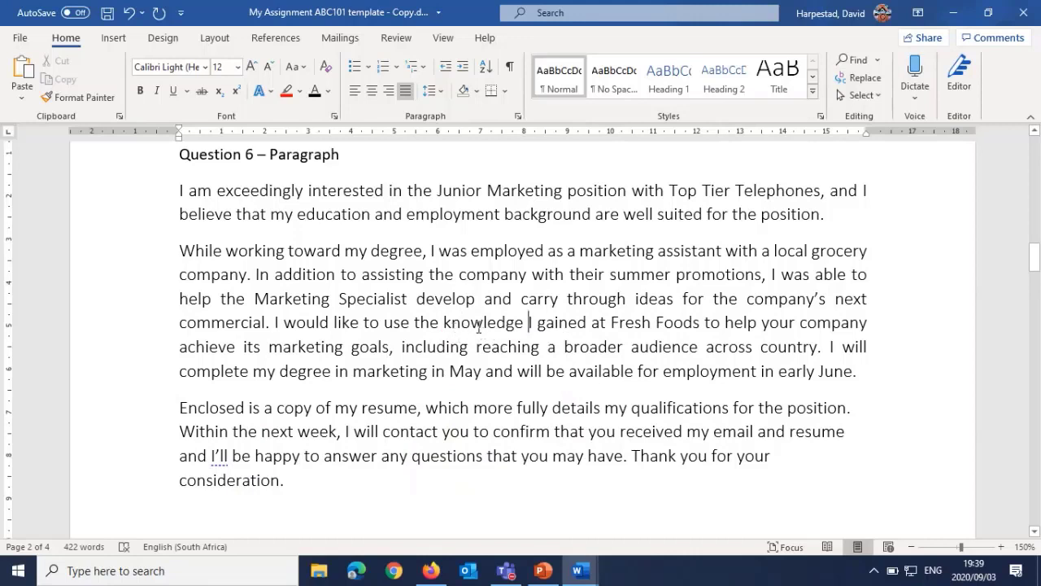
Step: Look up the meaning of "knowledge" in the second Question 6 paragraph with Smart Lookup
right_click(478, 326)
mouse_move(569, 235)
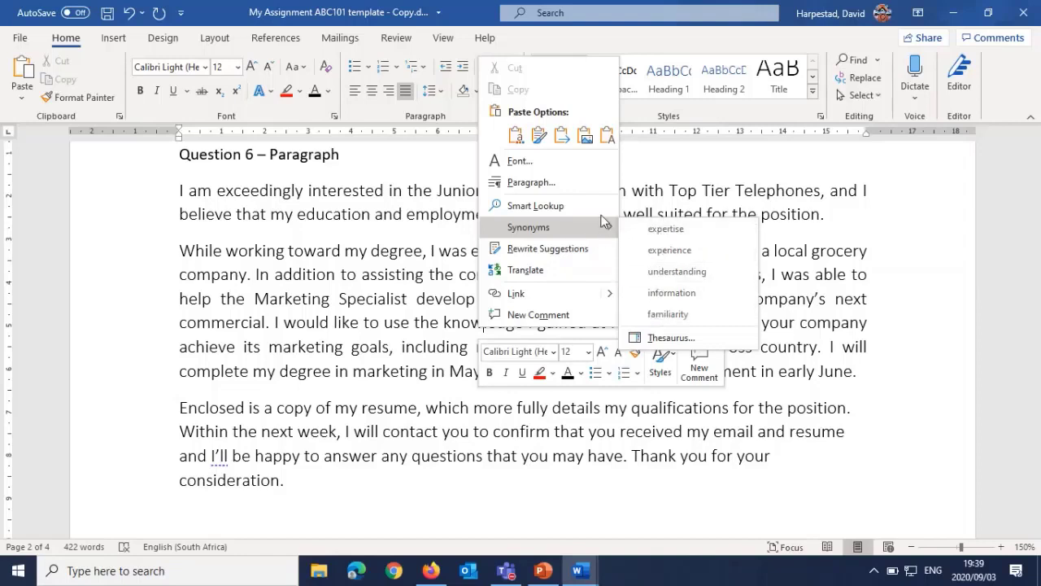
click(530, 206)
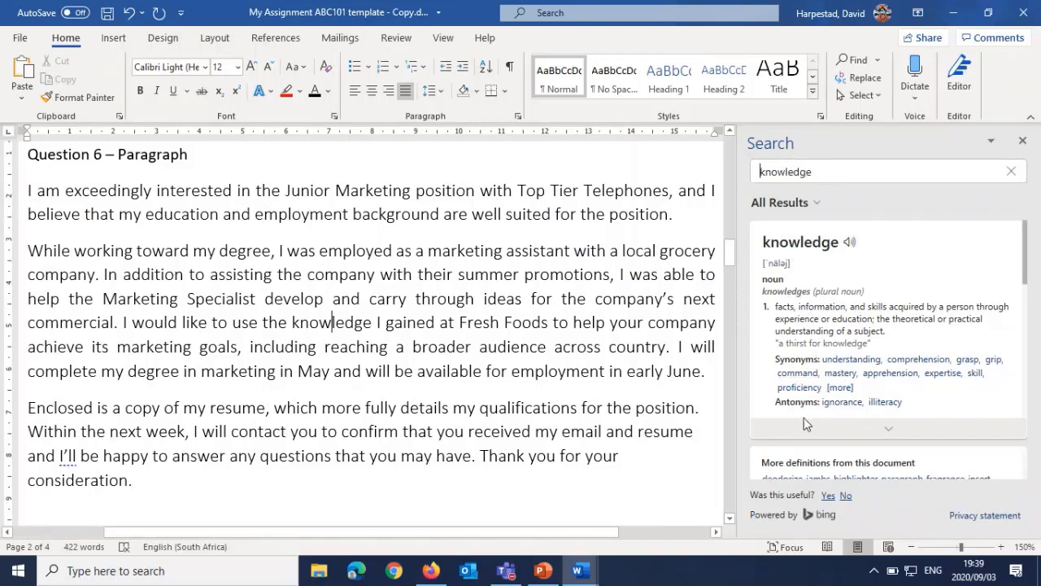
Step: Play the pronunciation of "knowledge" with the computer's sound unmuted, and close the lookup results
click(850, 244)
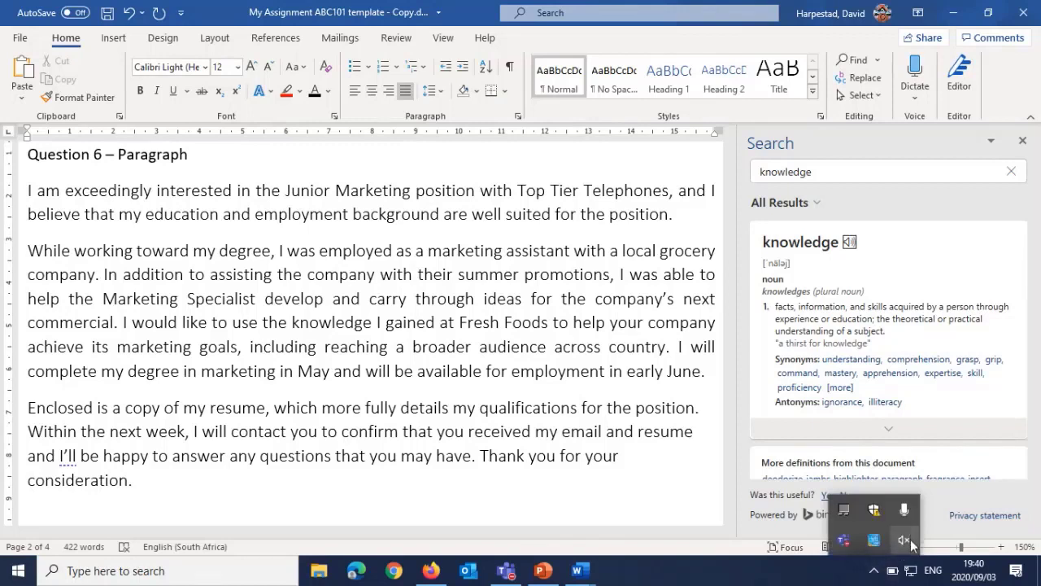
click(911, 539)
click(921, 535)
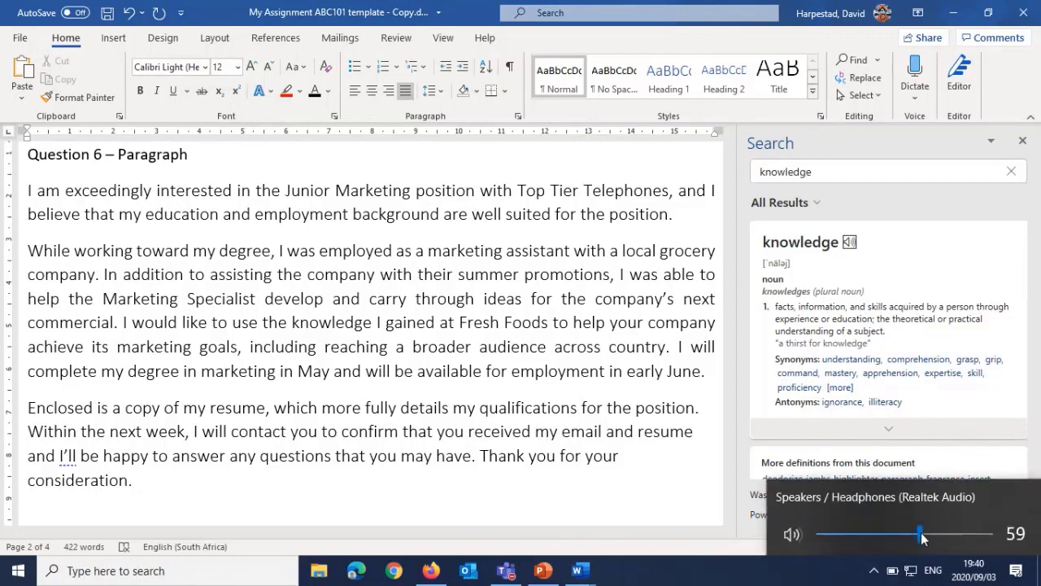
click(850, 244)
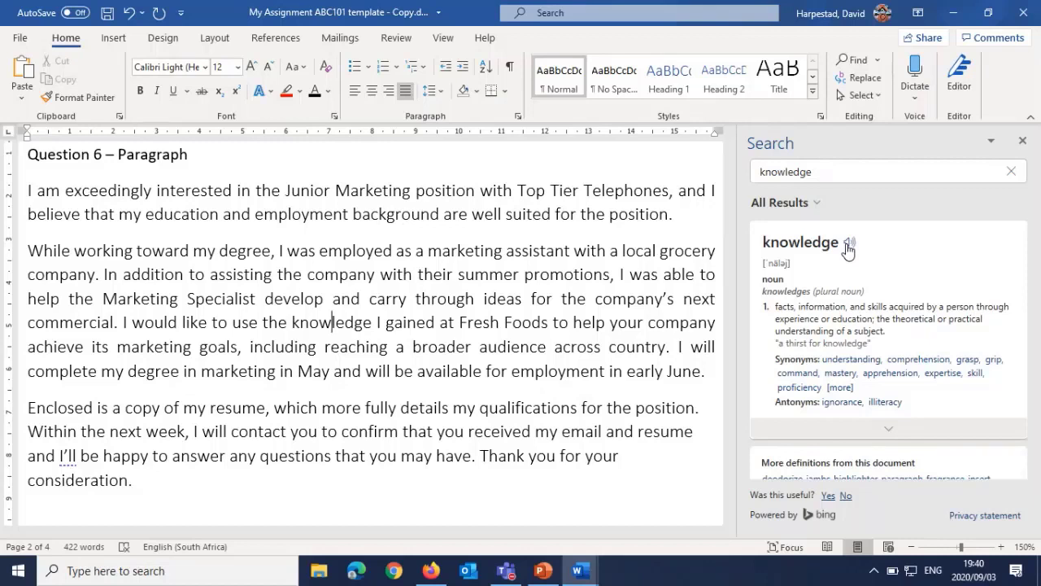
click(1019, 141)
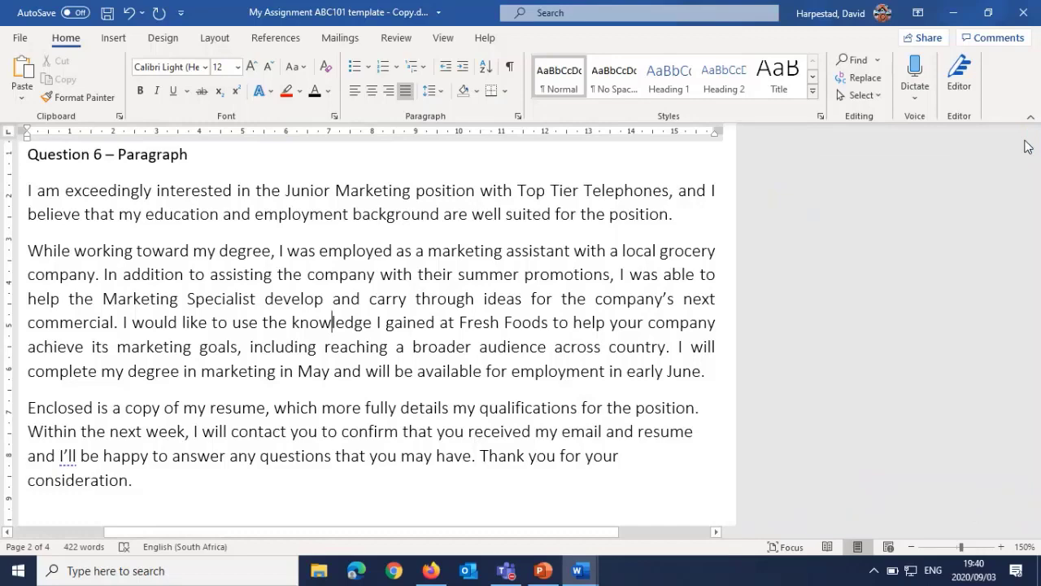
Step: Recolor the H2O Mobile Wash & Valet logo under Question 7 of Section B in dark grey
scroll(356, 344, down, 5)
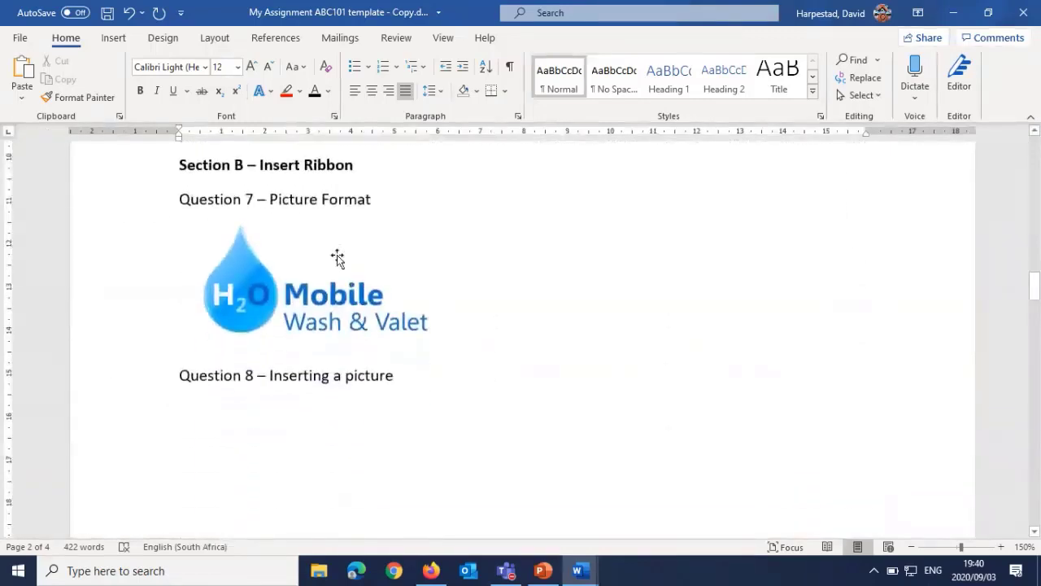
drag(178, 165, 370, 165)
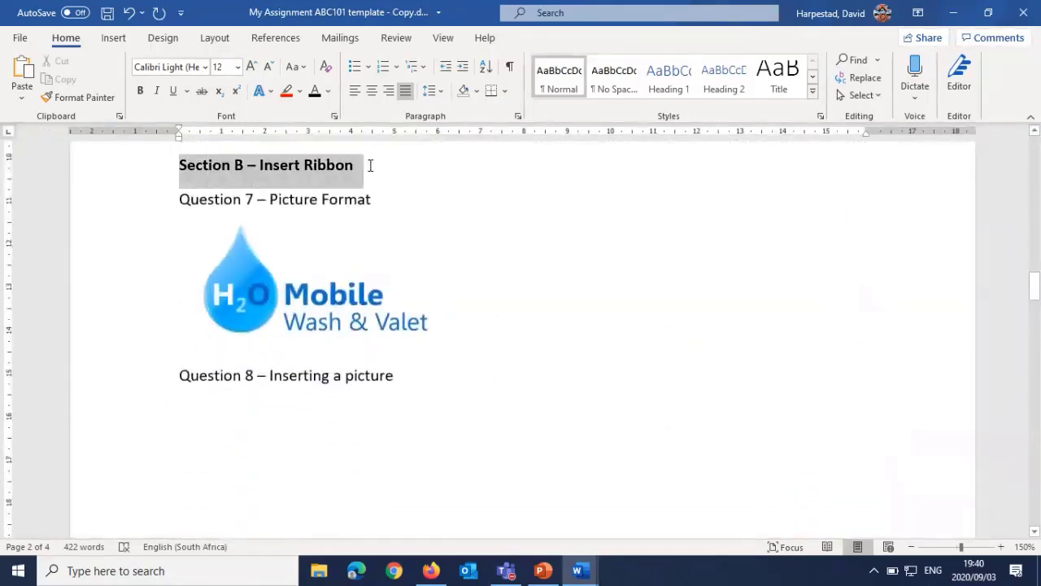
click(395, 202)
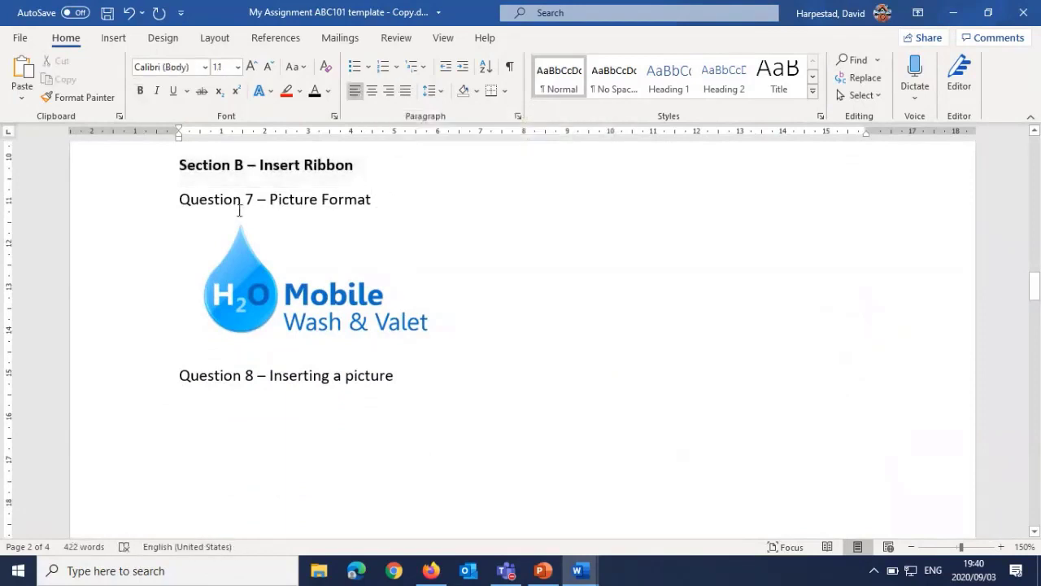
click(299, 278)
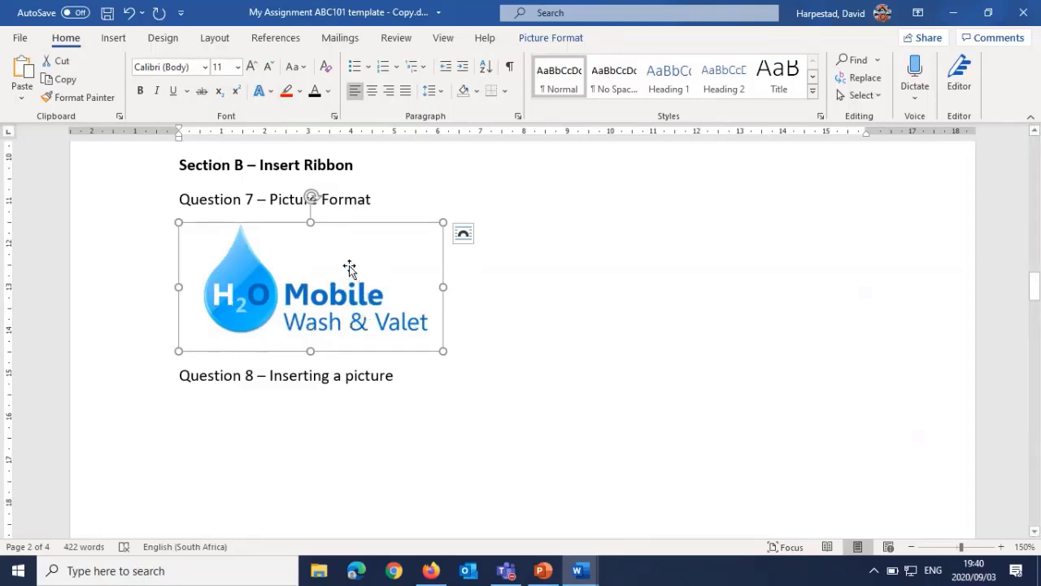
click(536, 40)
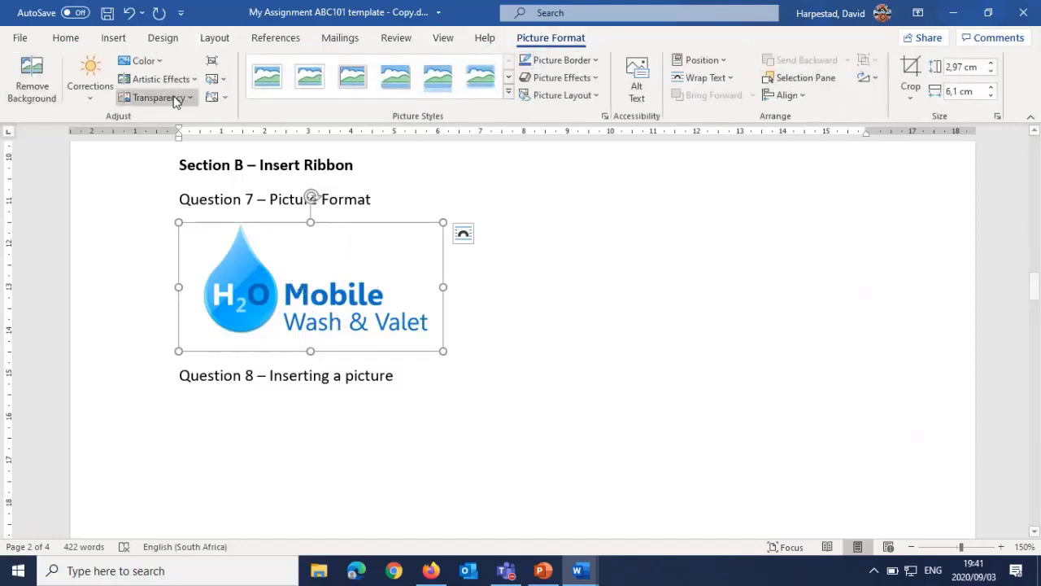
click(160, 63)
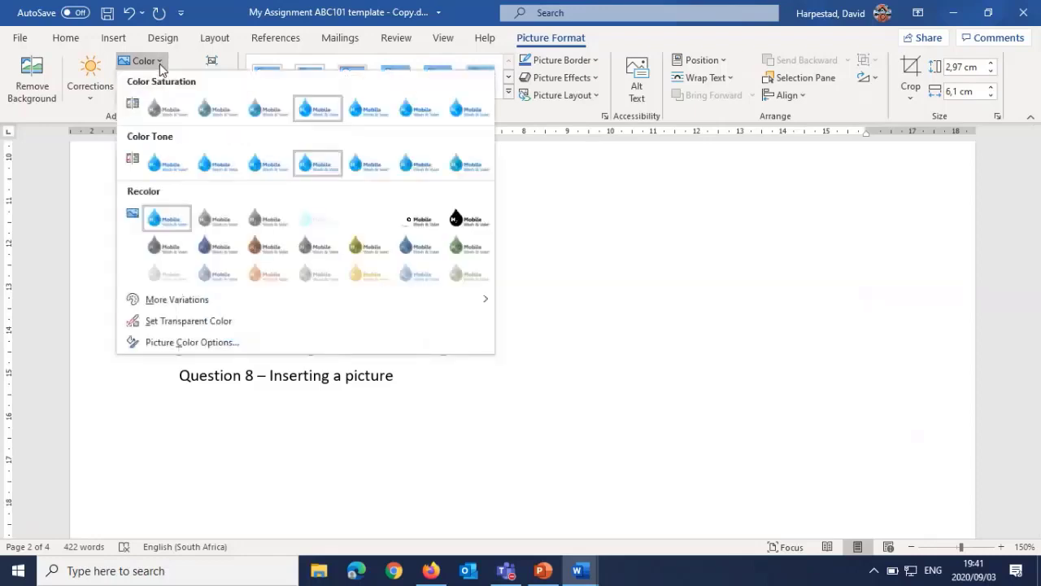
click(314, 247)
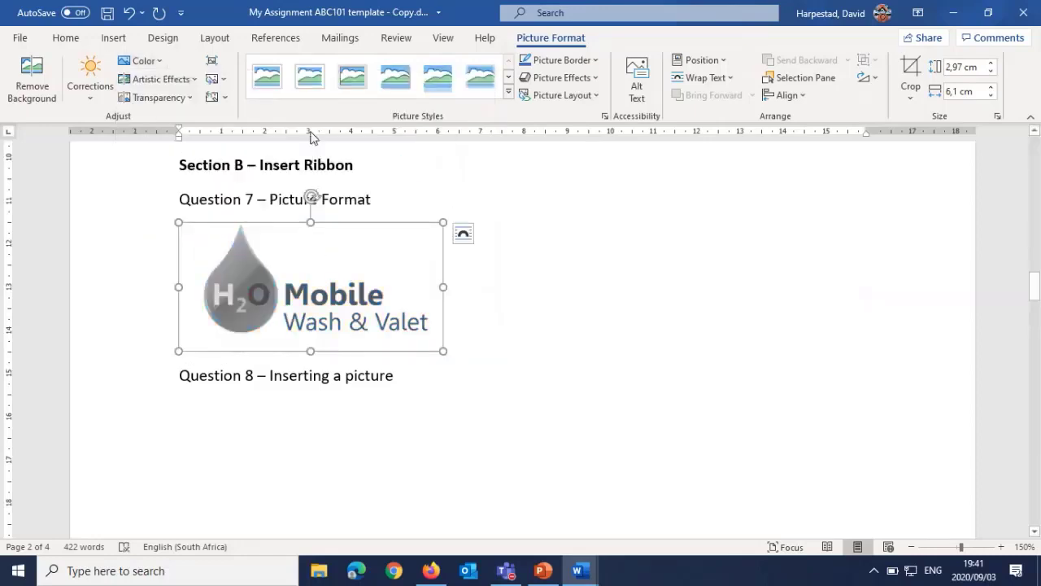
Step: Apply the bevelled metal frame picture style to the logo under Question 7 and colour its border dark blue
click(352, 77)
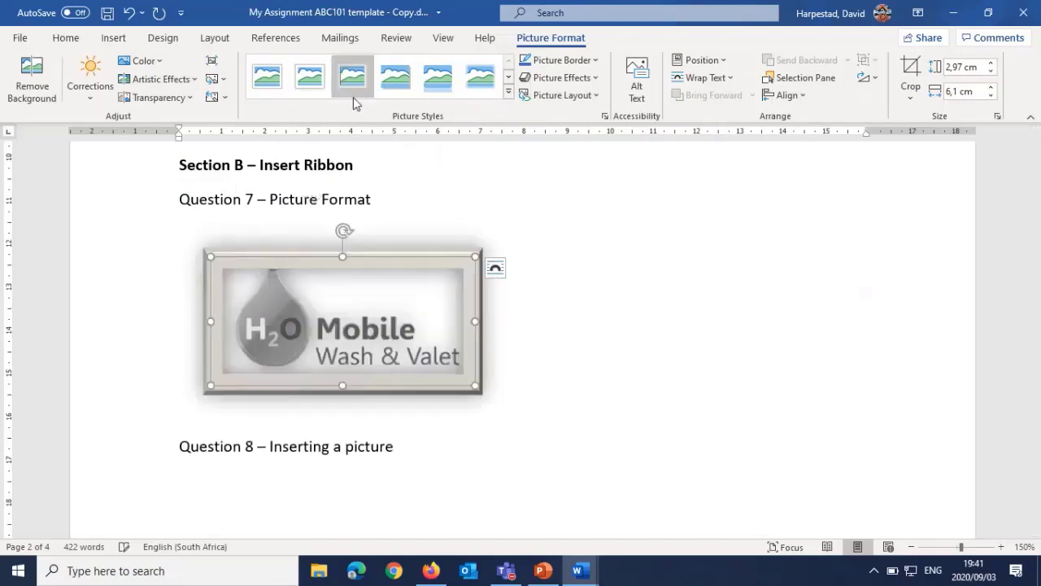
click(594, 61)
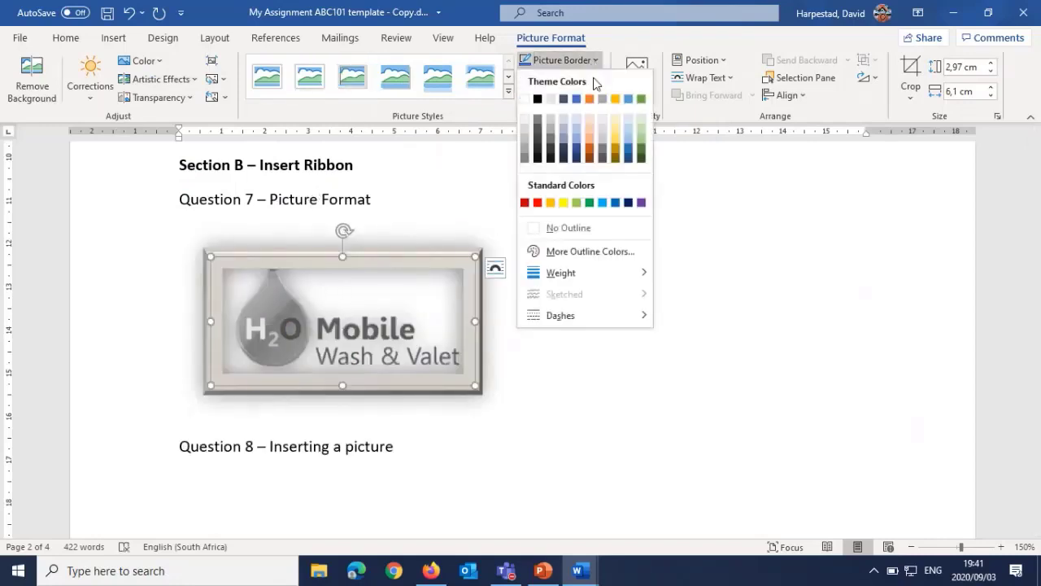
click(577, 152)
click(544, 213)
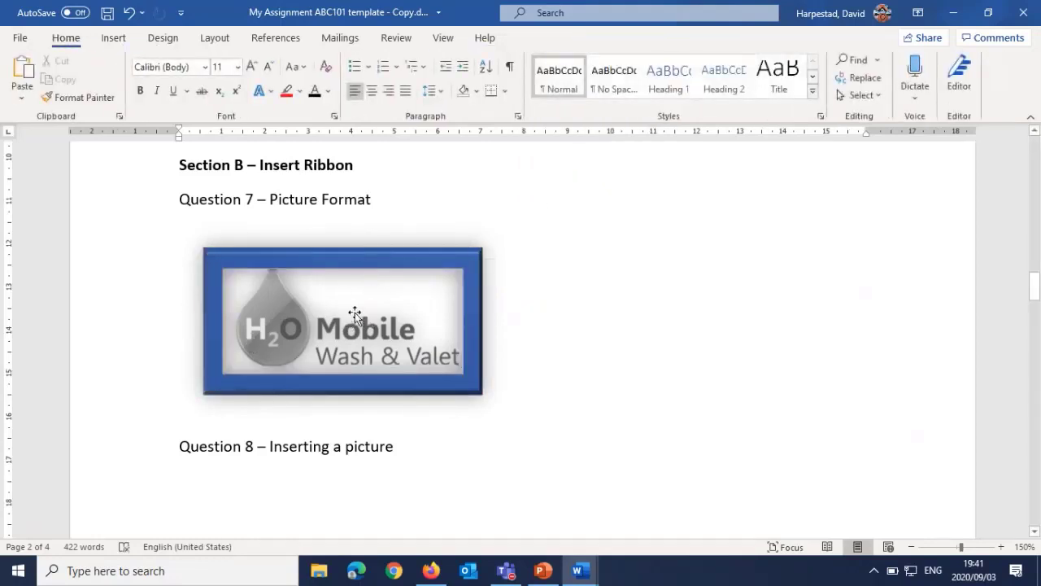
Step: Insert the picture Hand sanitiser2.JPG from the Word folder of this device on the blank line under Question 8
scroll(256, 309, down, 3)
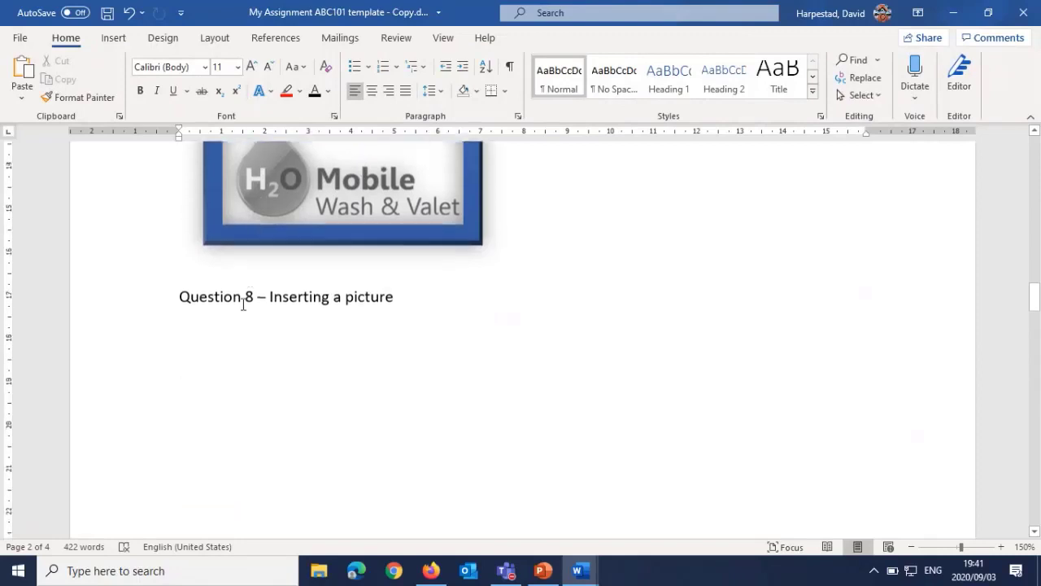
scroll(242, 304, down, 1)
click(182, 257)
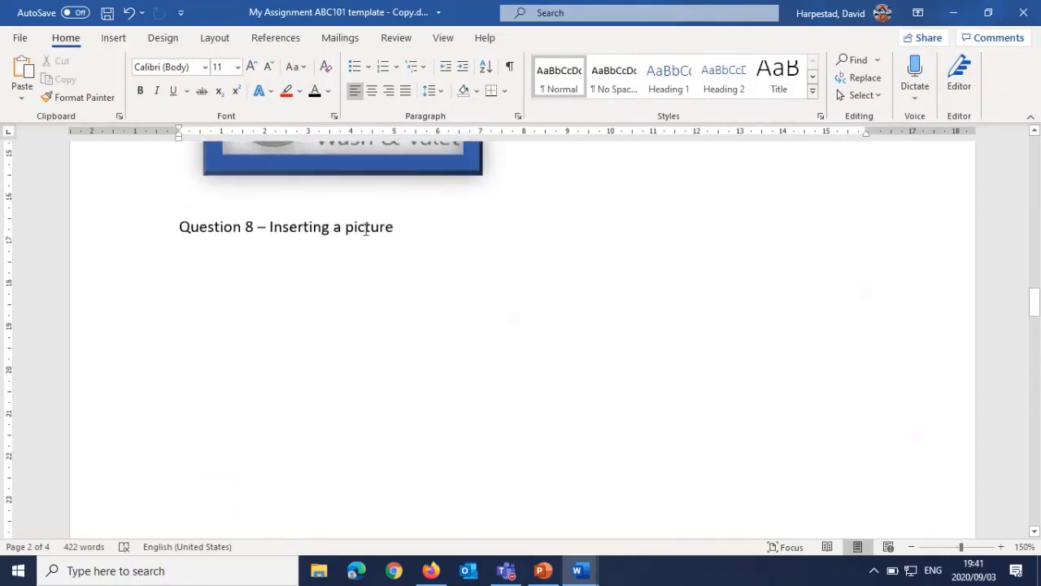
click(113, 41)
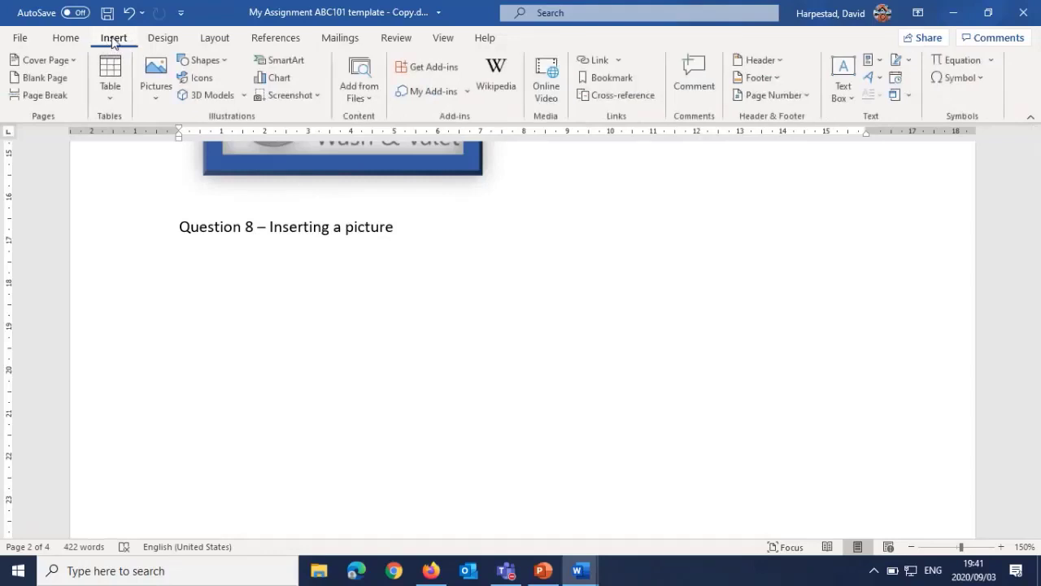
click(160, 73)
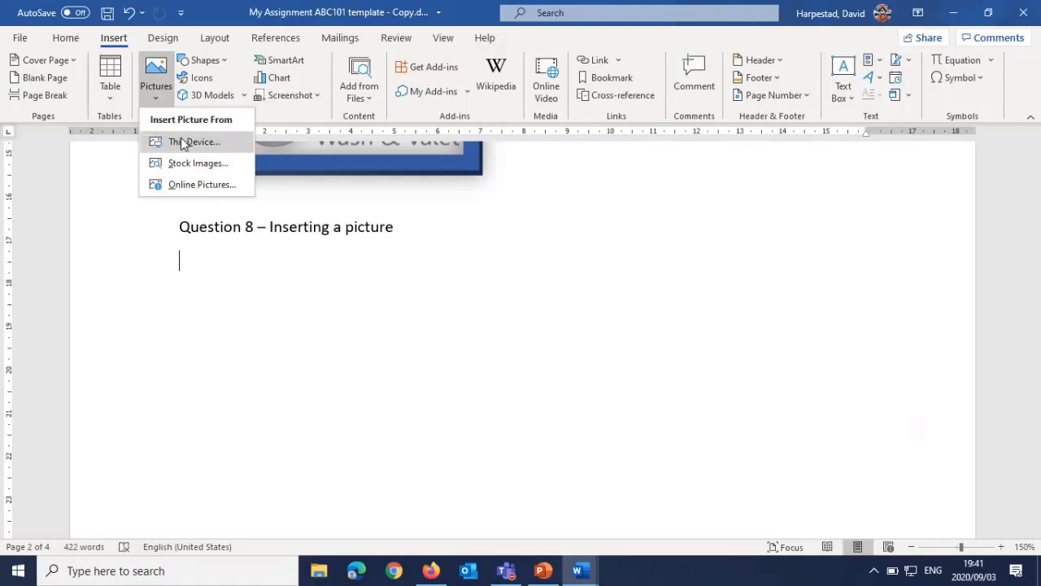
click(193, 142)
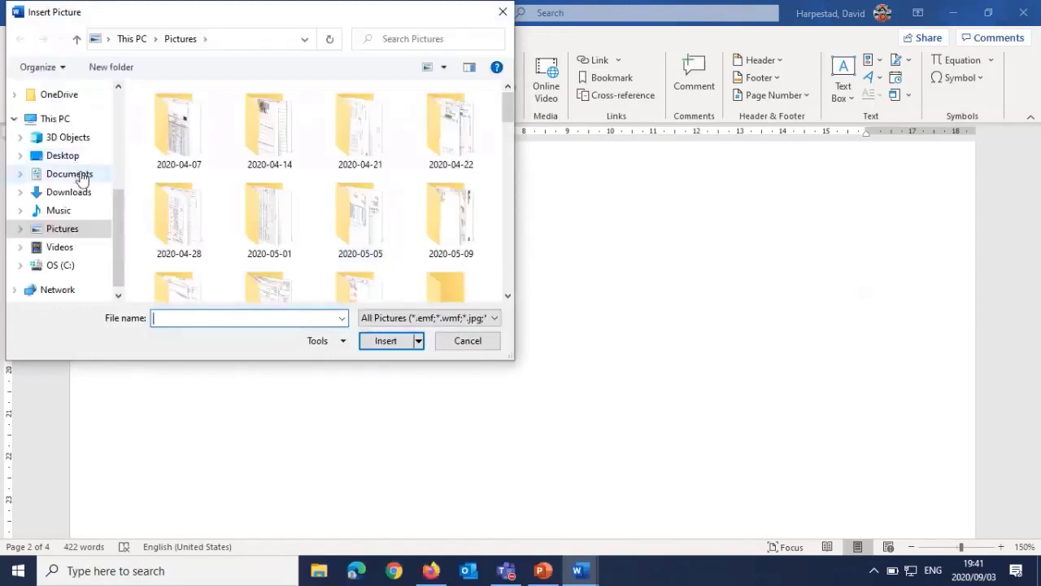
scroll(77, 167, up, 2)
click(62, 109)
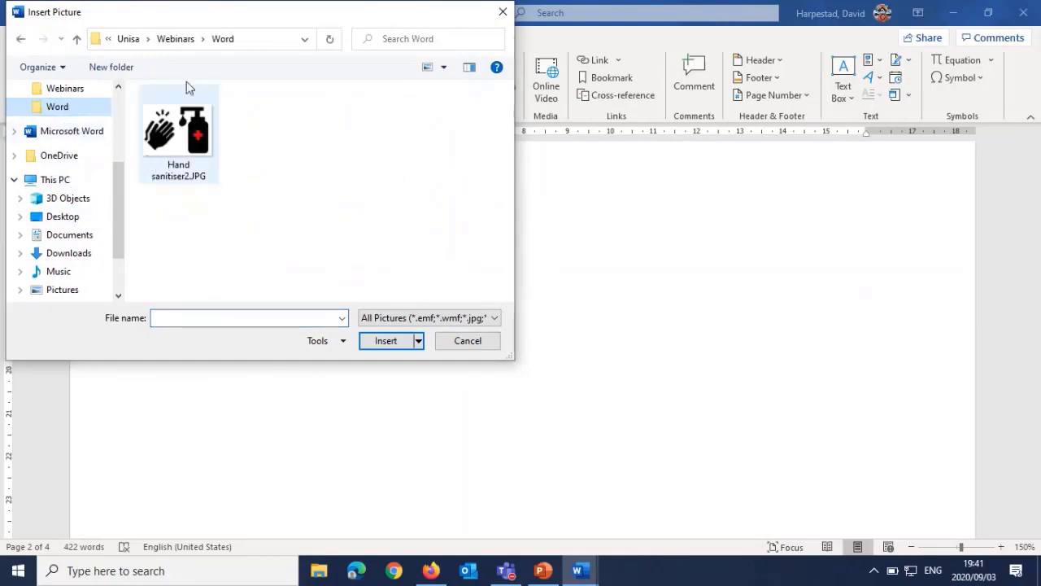
click(196, 143)
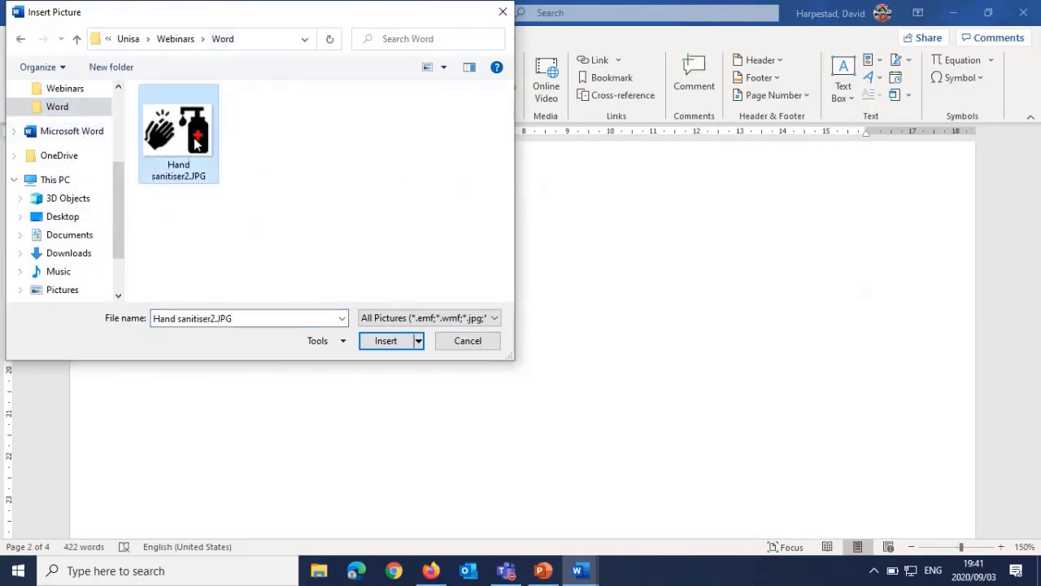
click(366, 349)
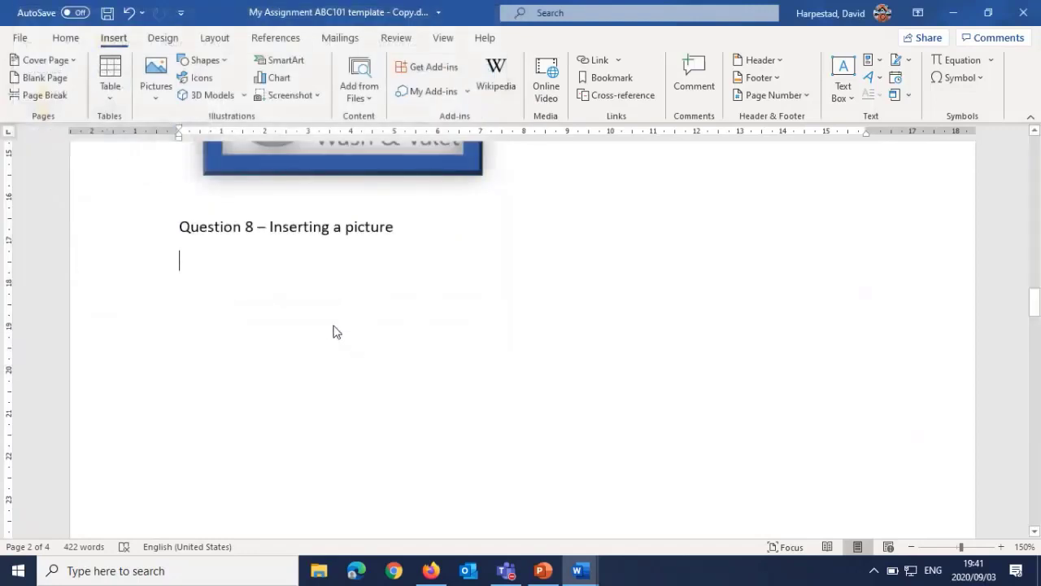
scroll(406, 330, down, 5)
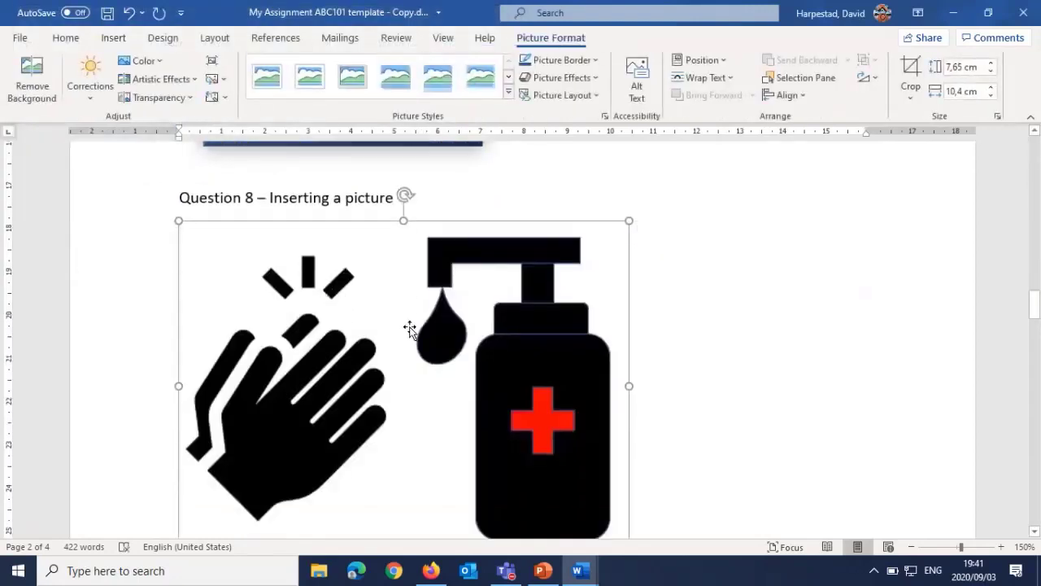
scroll(410, 330, up, 3)
scroll(410, 328, up, 1)
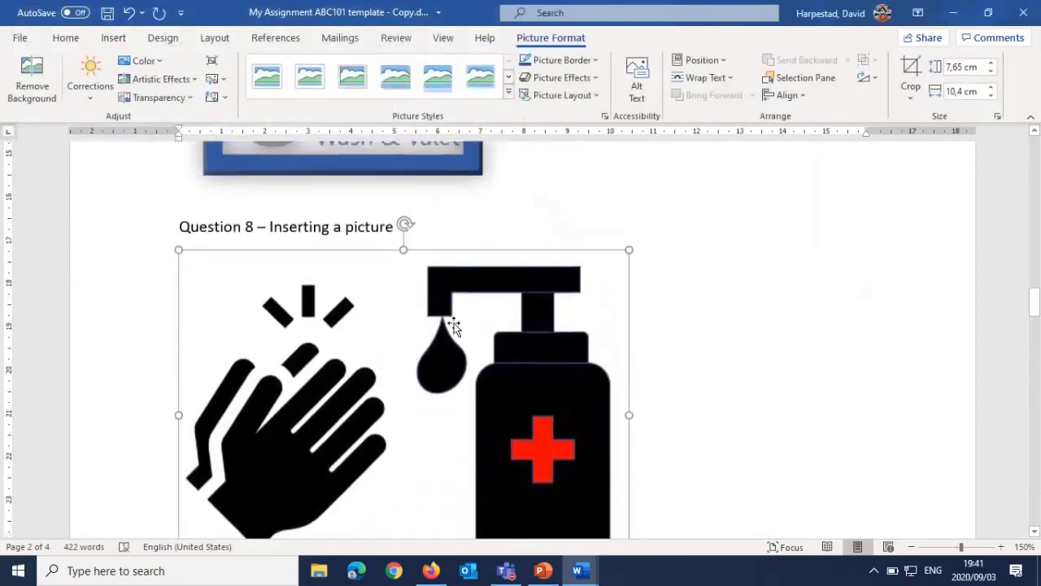
Step: Apply an outer shadow cast upward to the hand sanitiser picture under Question 8
scroll(477, 325, down, 1)
click(500, 171)
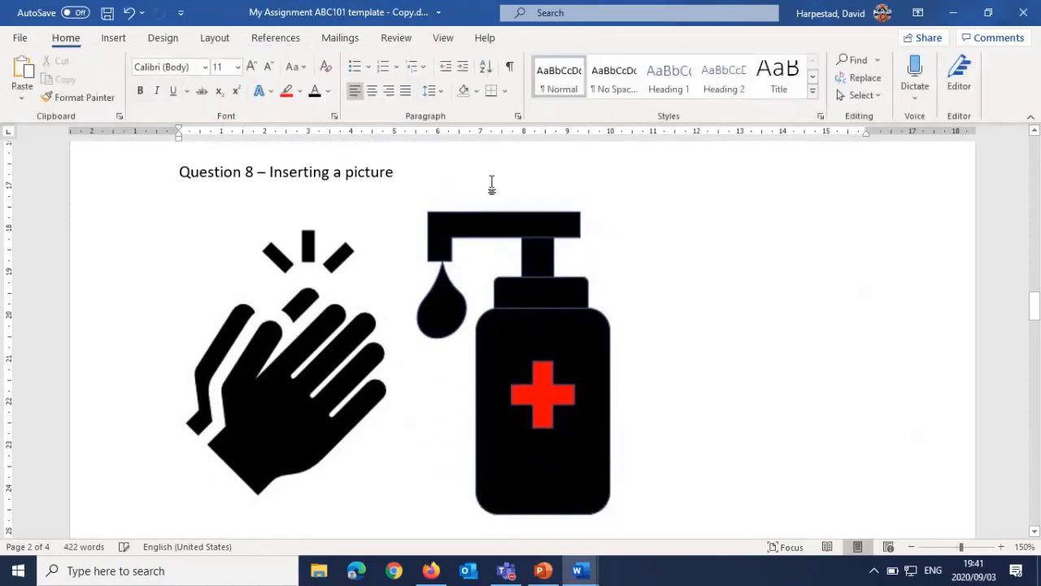
click(439, 273)
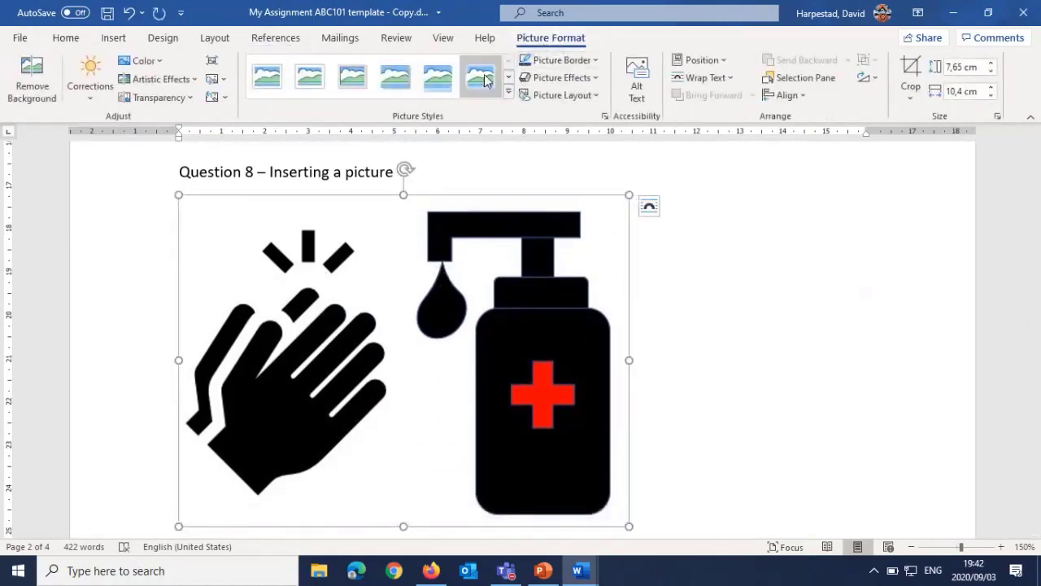
click(561, 77)
mouse_move(593, 155)
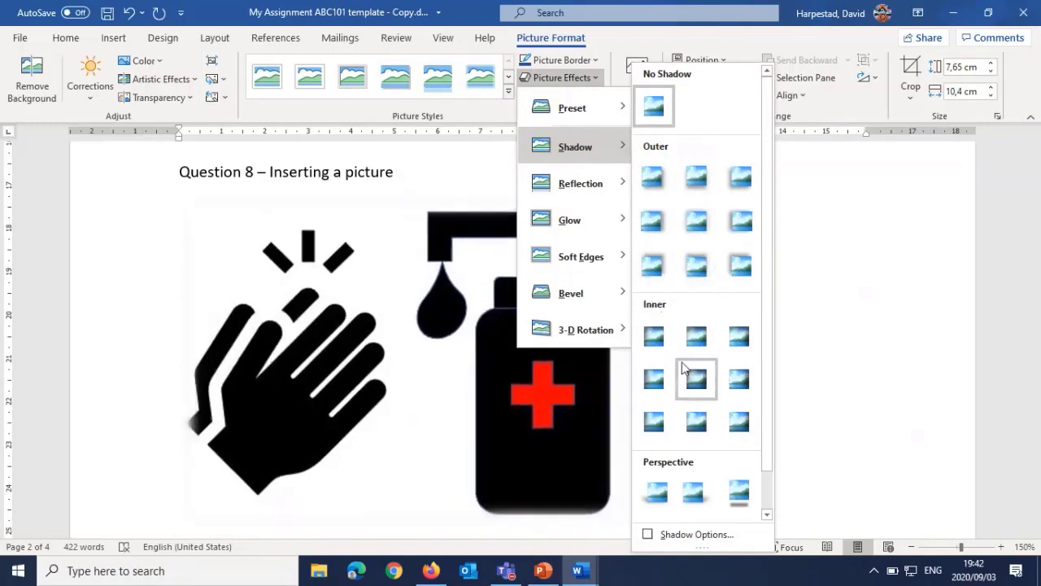
click(700, 267)
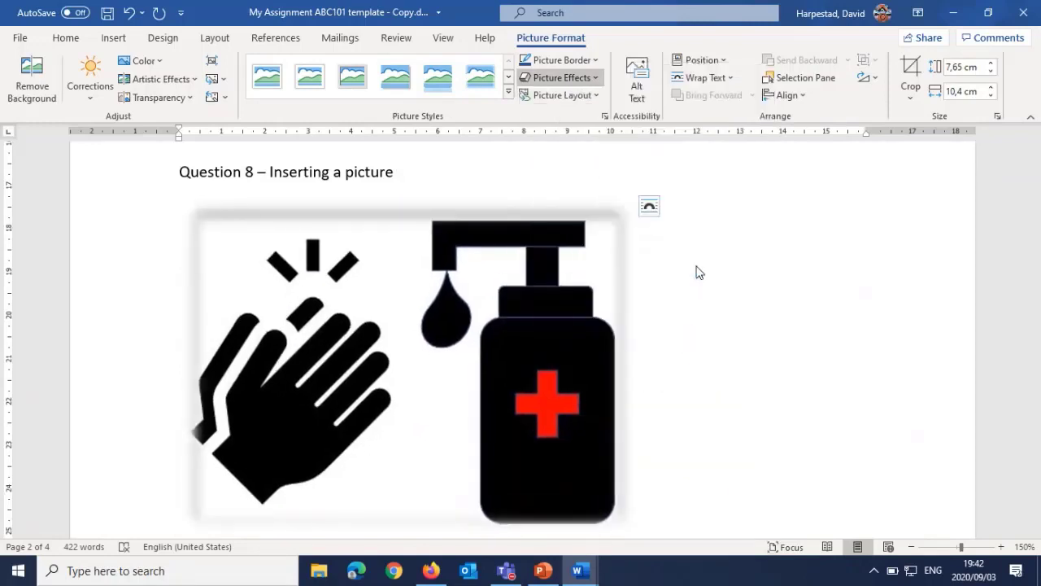
click(667, 298)
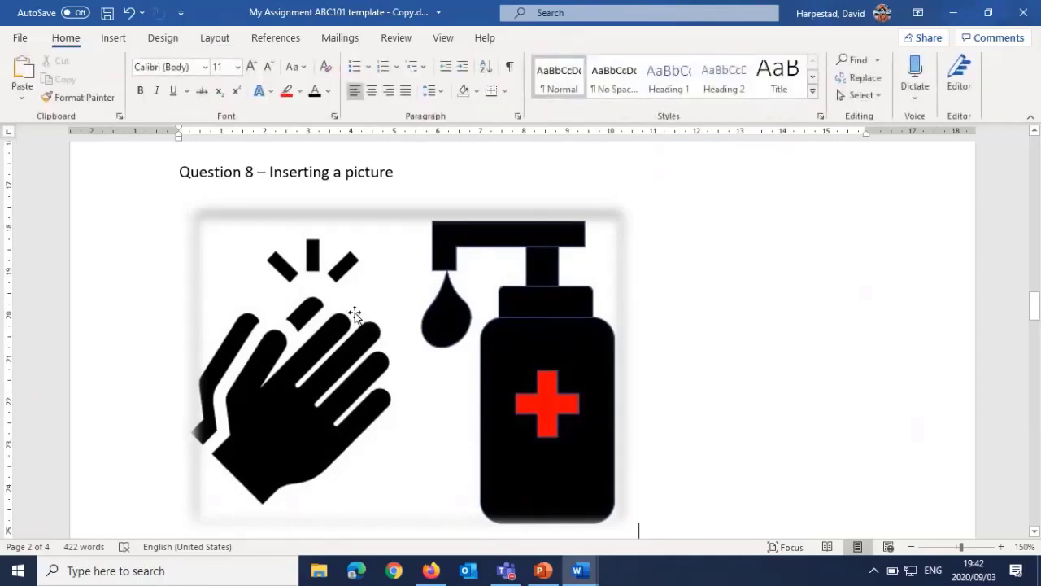
Step: Delete the blank lines above the "Question 9 – Mind Map" heading so it starts at the top of page 3
scroll(284, 313, down, 1)
scroll(281, 301, down, 7)
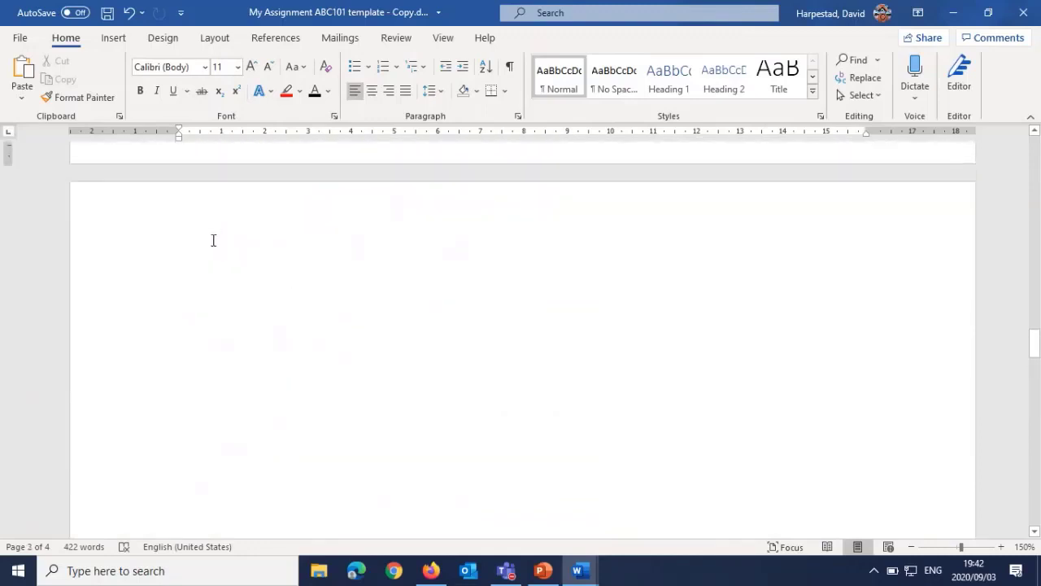
click(214, 249)
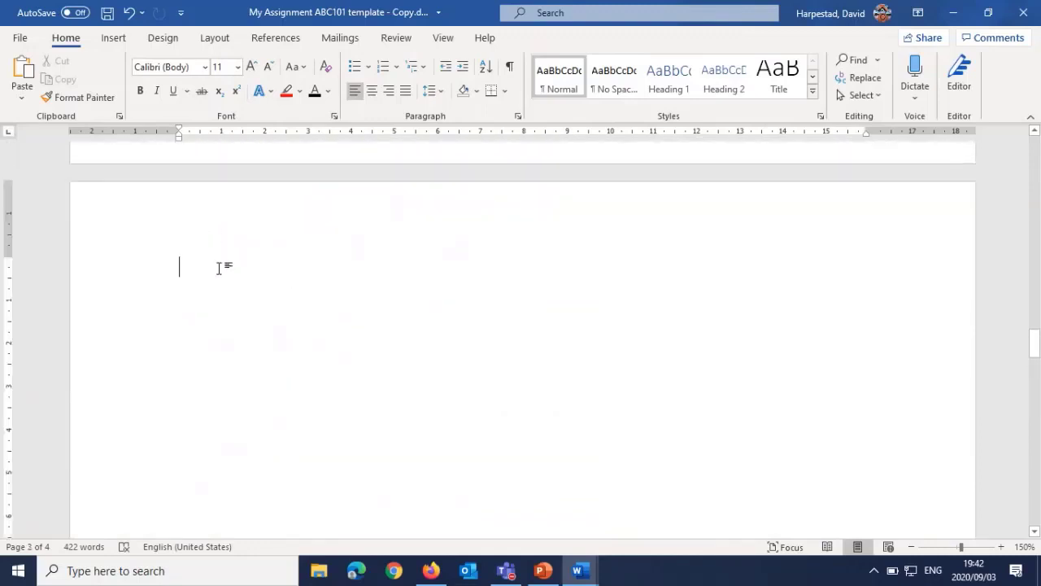
key(Delete)
key(Delete)
key(Delete)
key(Delete)
key(Delete)
key(Delete)
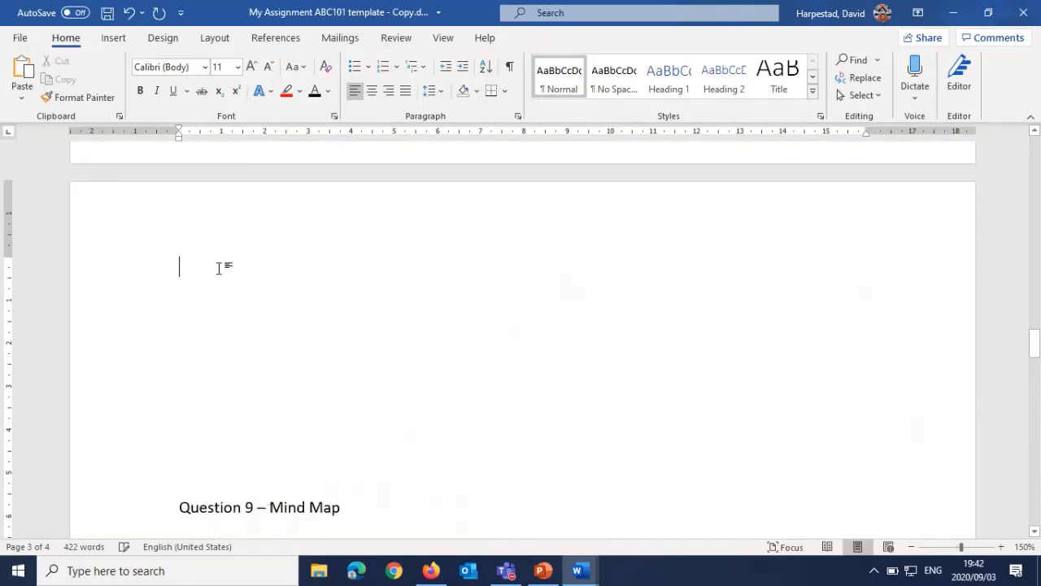
key(Delete)
key(Delete)
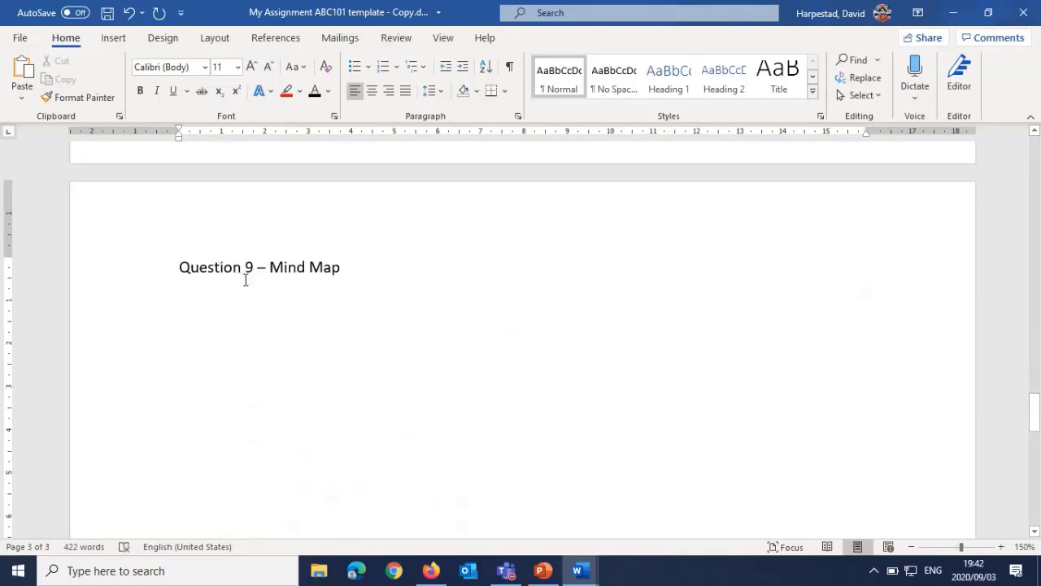
scroll(245, 279, up, 3)
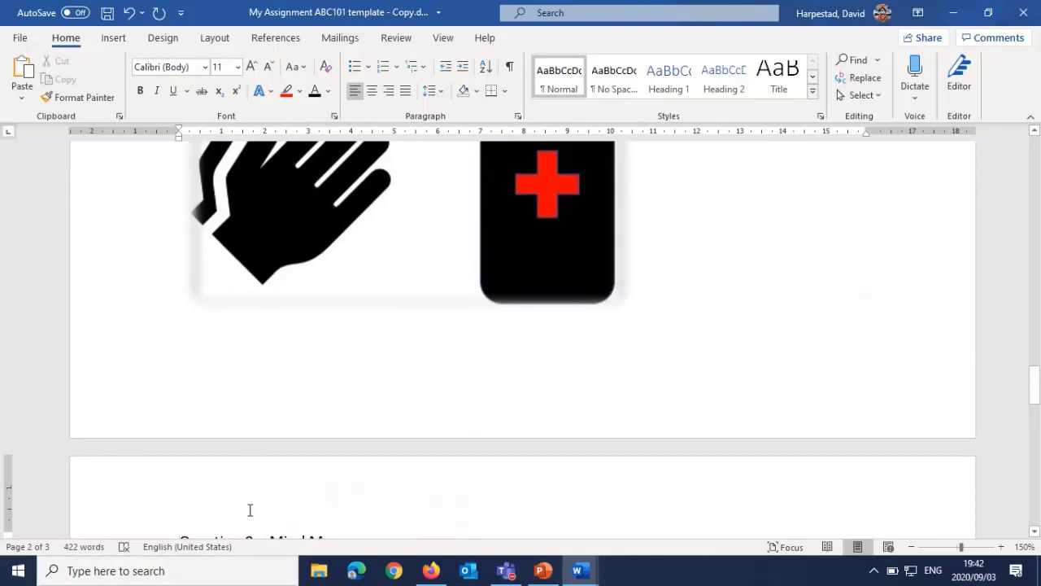
scroll(265, 461, down, 3)
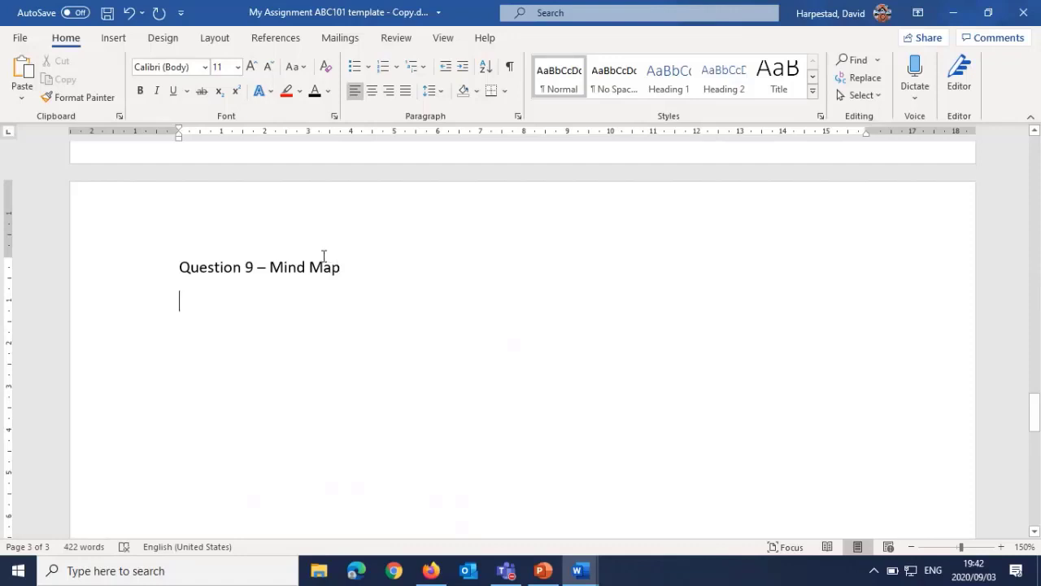
Step: Draw an oval about 5 cm wide and 2.5 cm high below the Question 9 heading
scroll(314, 316, down, 1)
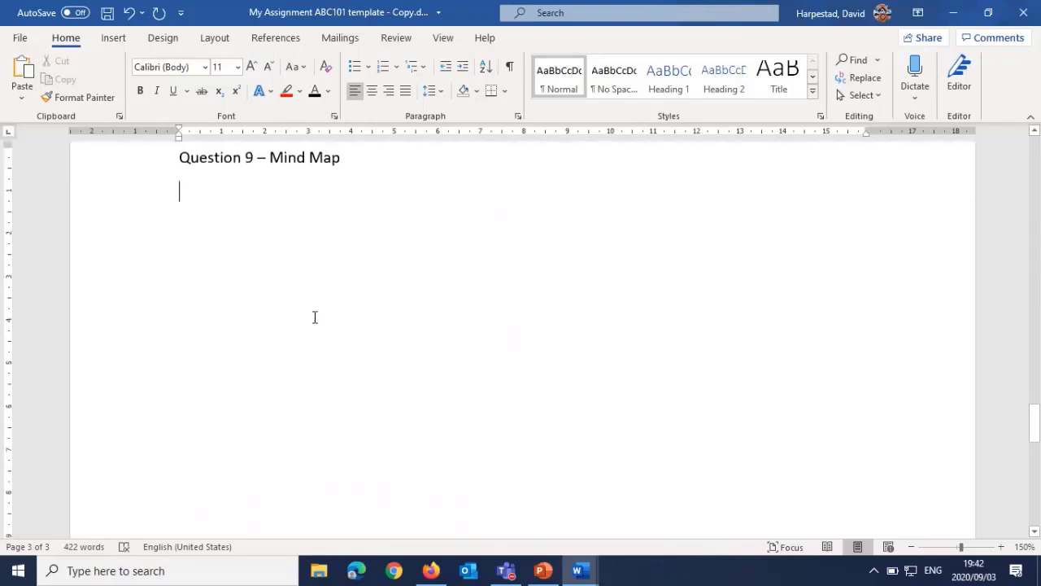
click(114, 38)
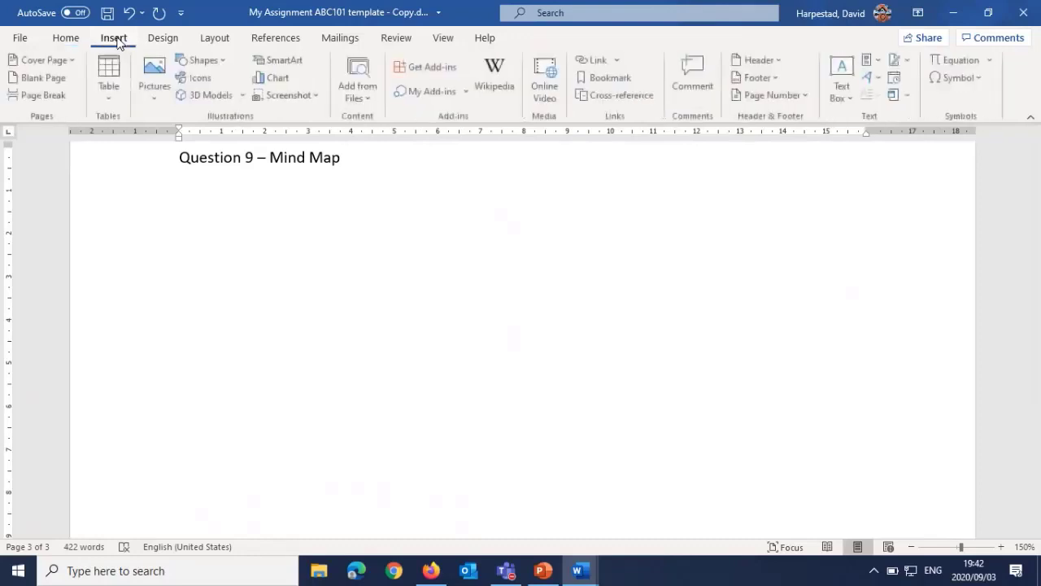
click(226, 63)
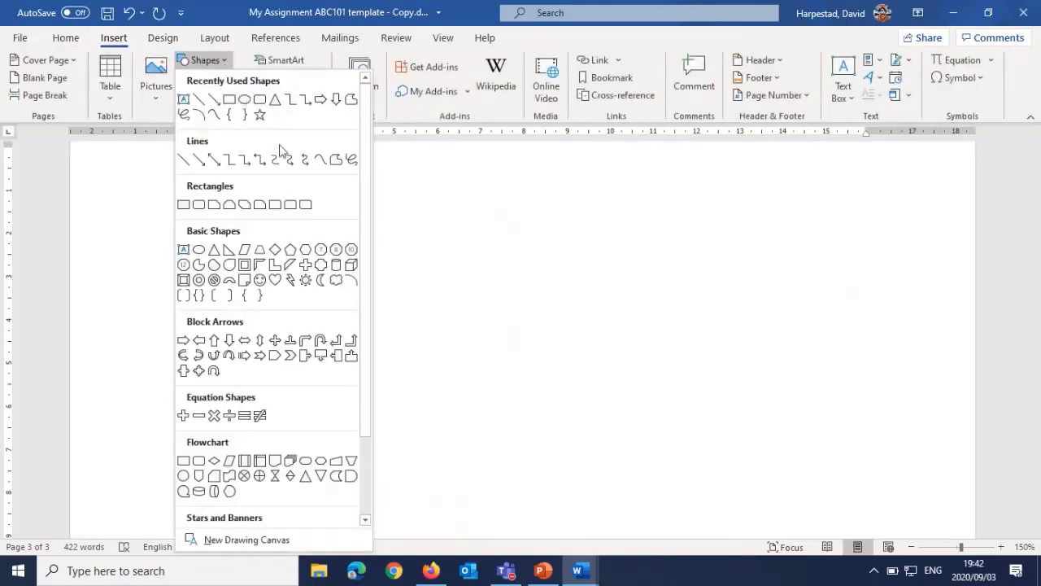
click(244, 99)
drag(337, 236, 559, 338)
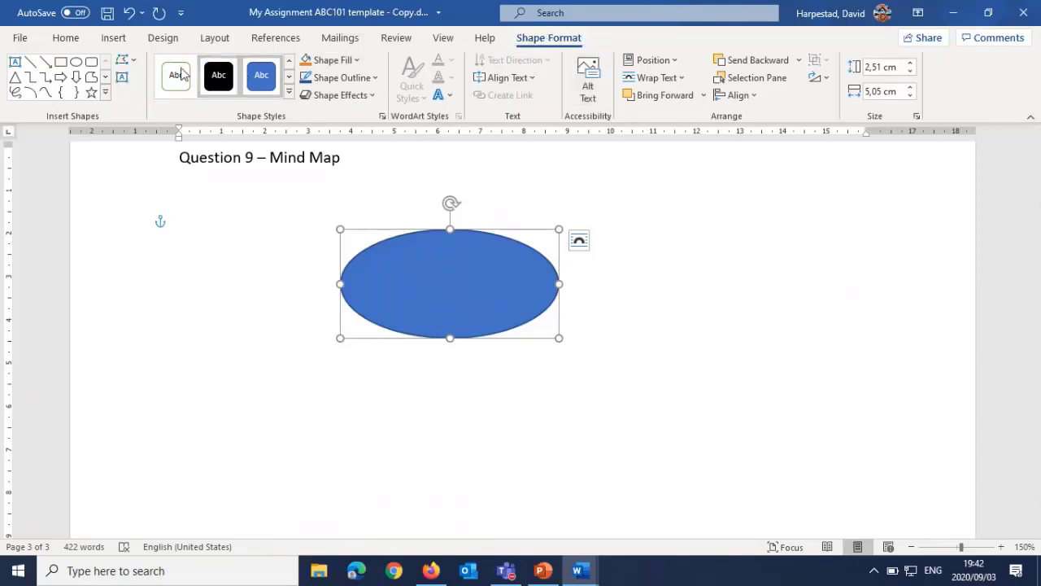
Step: Give the oval the white-filled theme style with a light blue outline and set its outline weight to 4½ pt
click(289, 94)
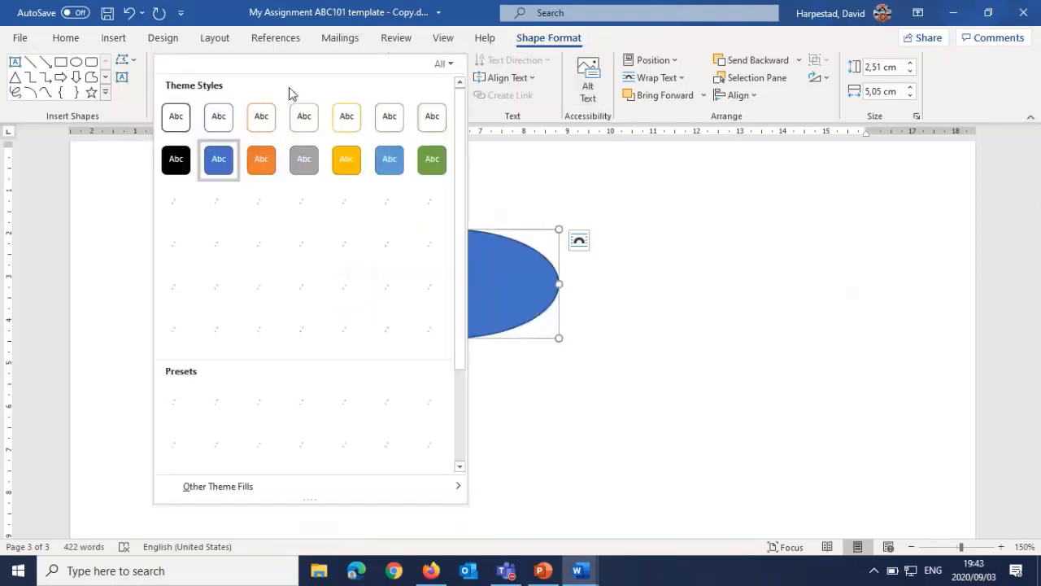
click(390, 116)
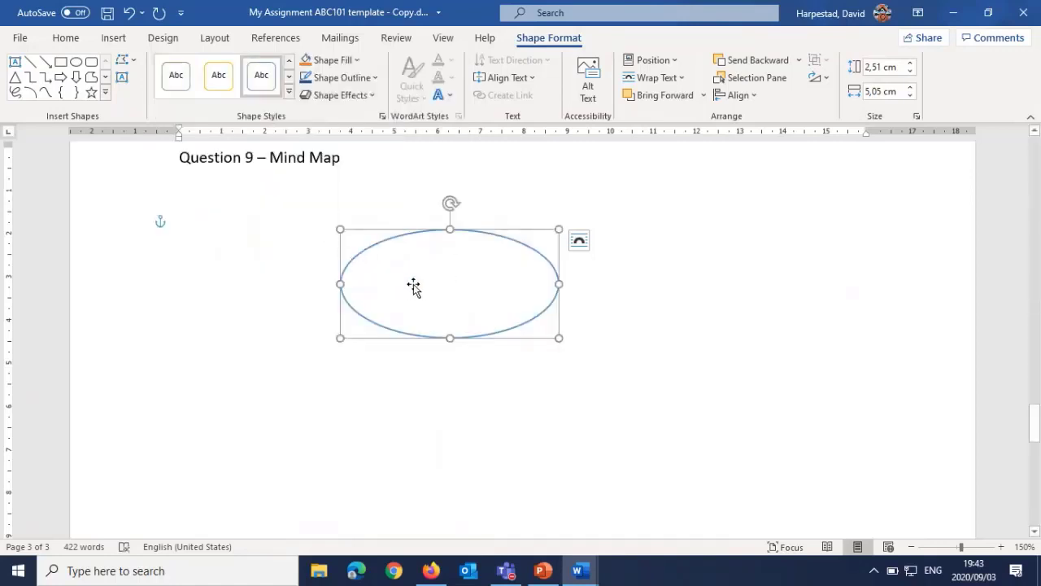
click(348, 78)
mouse_move(379, 285)
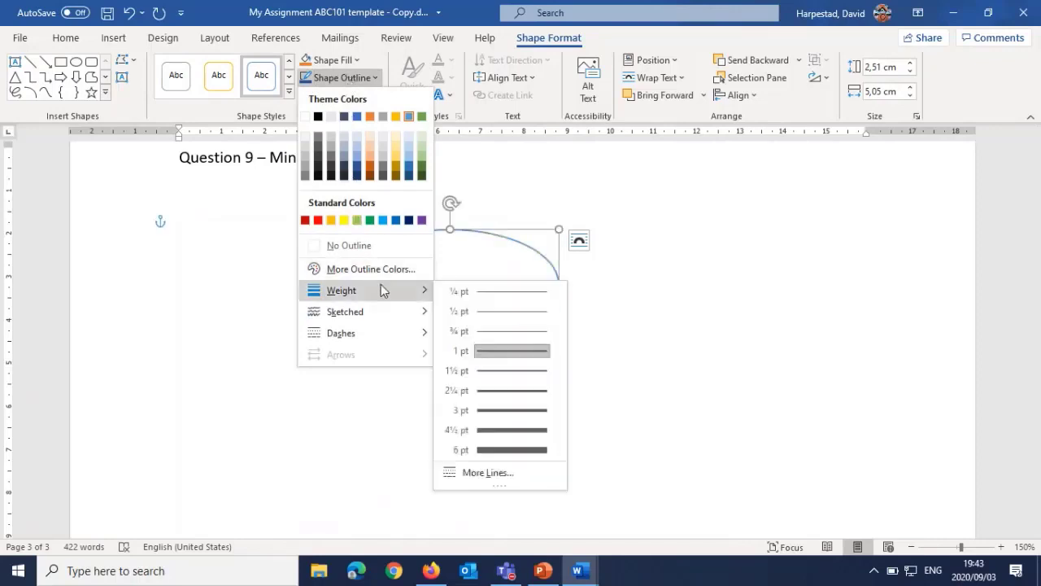
click(488, 429)
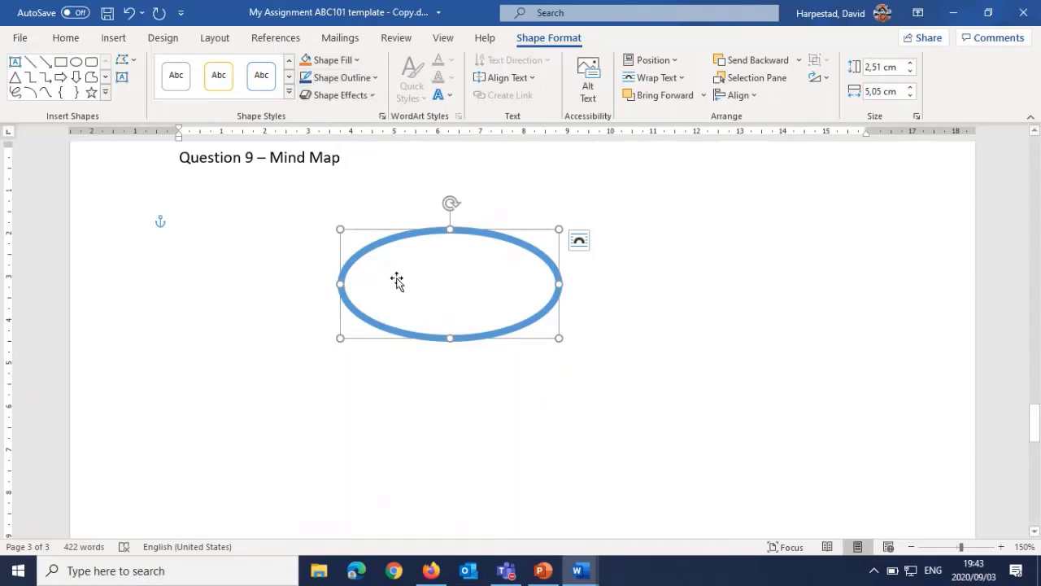
Step: Add the text "My Idea" inside the oval
right_click(471, 287)
click(505, 296)
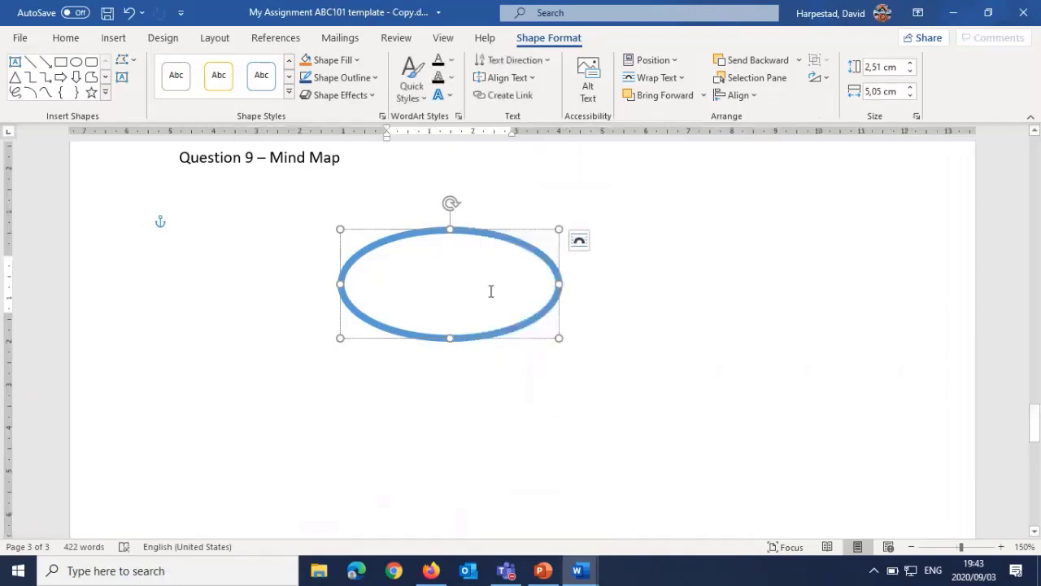
text(My Idea)
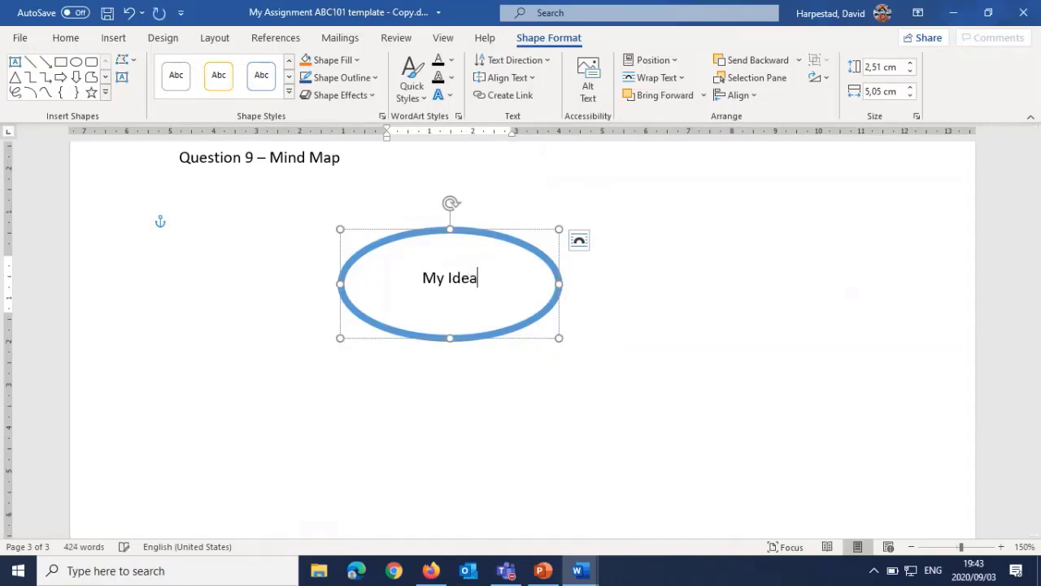
click(243, 279)
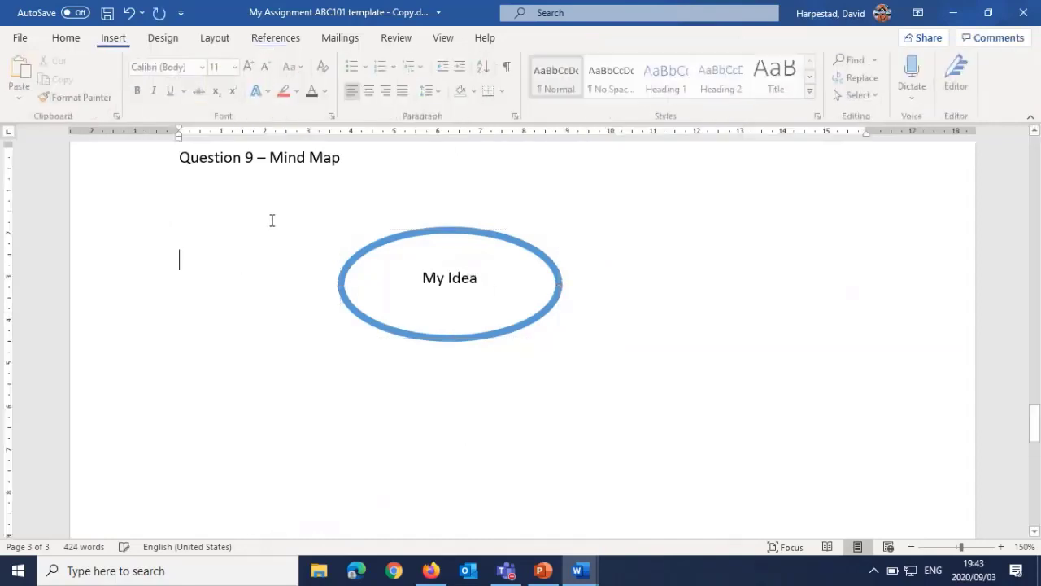
Step: Draw a right-pointing block arrow about 2.8 cm long and 0.9 cm high just right of the "My Idea" oval
click(113, 37)
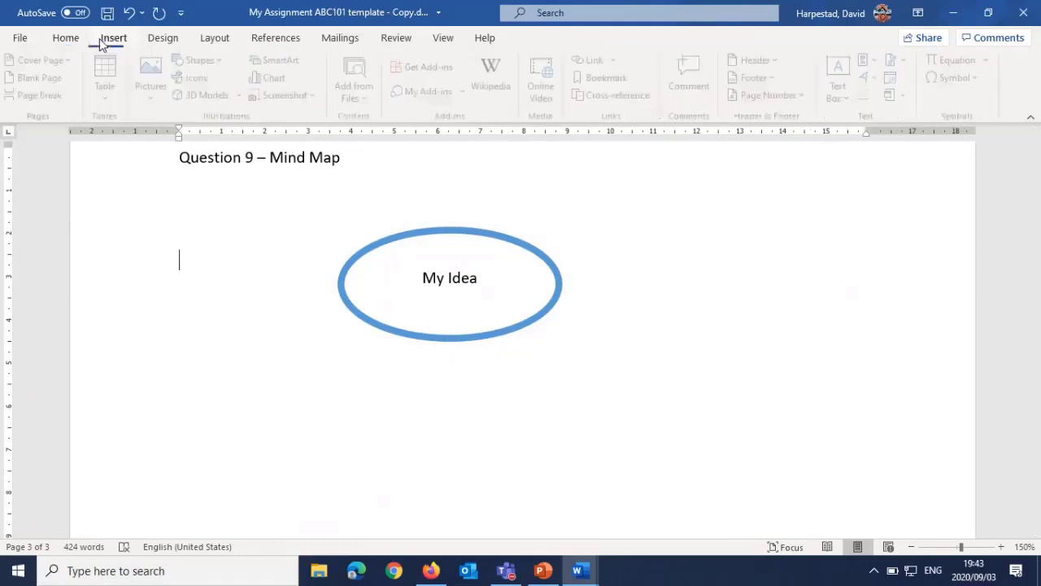
click(214, 61)
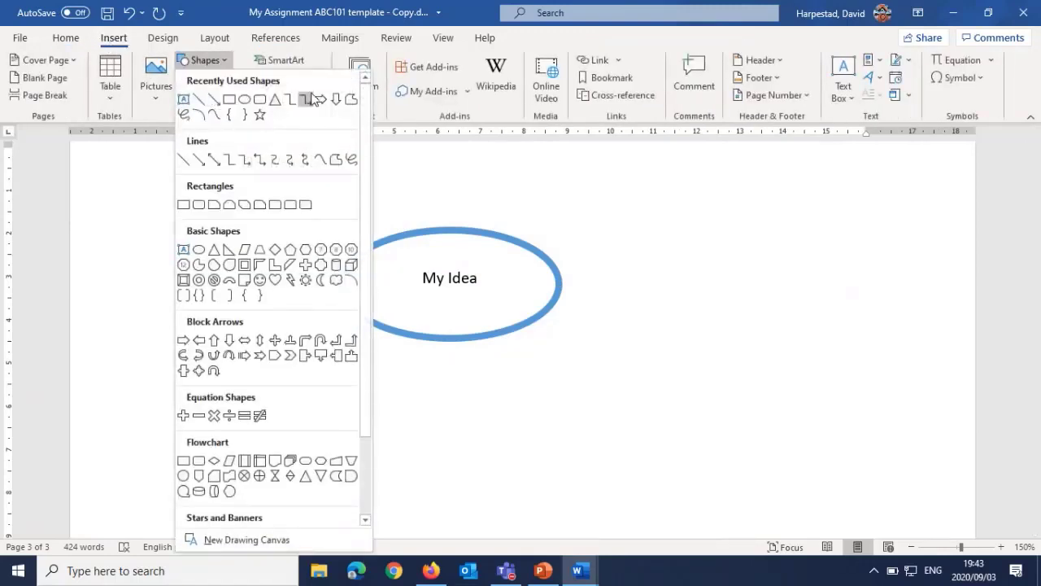
click(213, 98)
drag(576, 273, 690, 309)
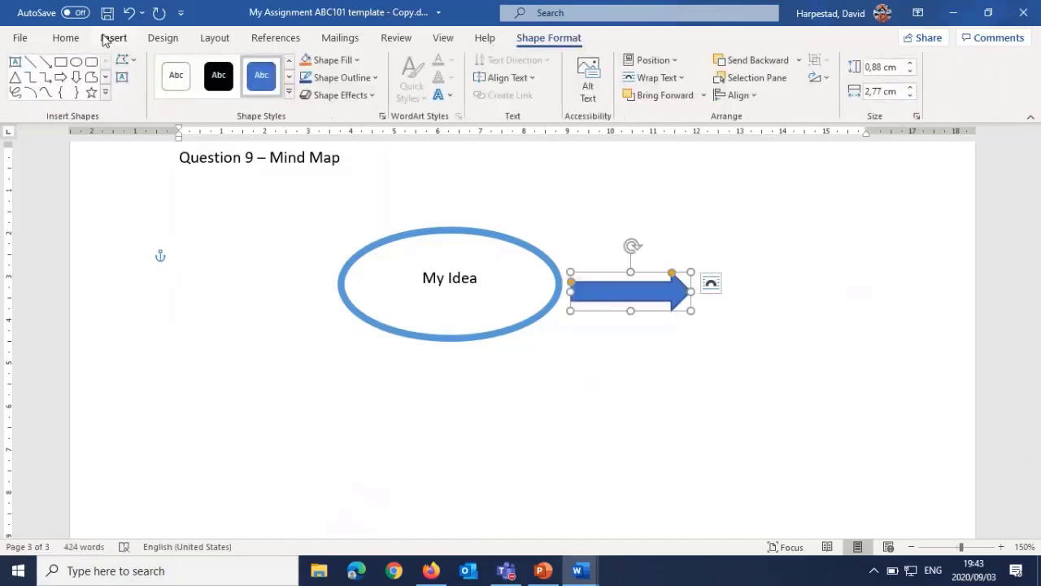
Step: Draw a rounded rectangle about 4 cm wide and 1.4 cm high and place it at the block arrow's tip
click(113, 38)
click(201, 61)
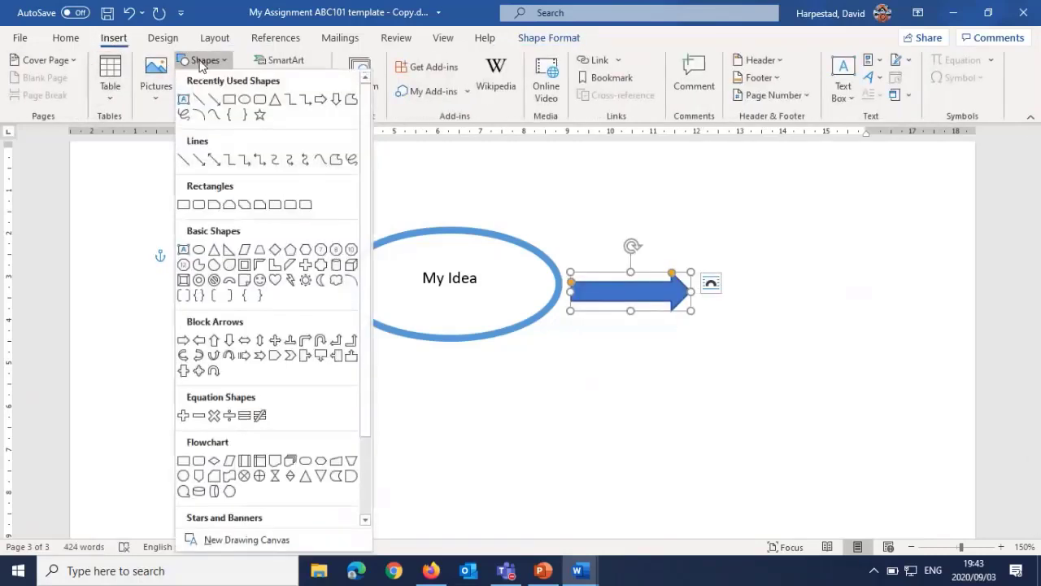
click(184, 205)
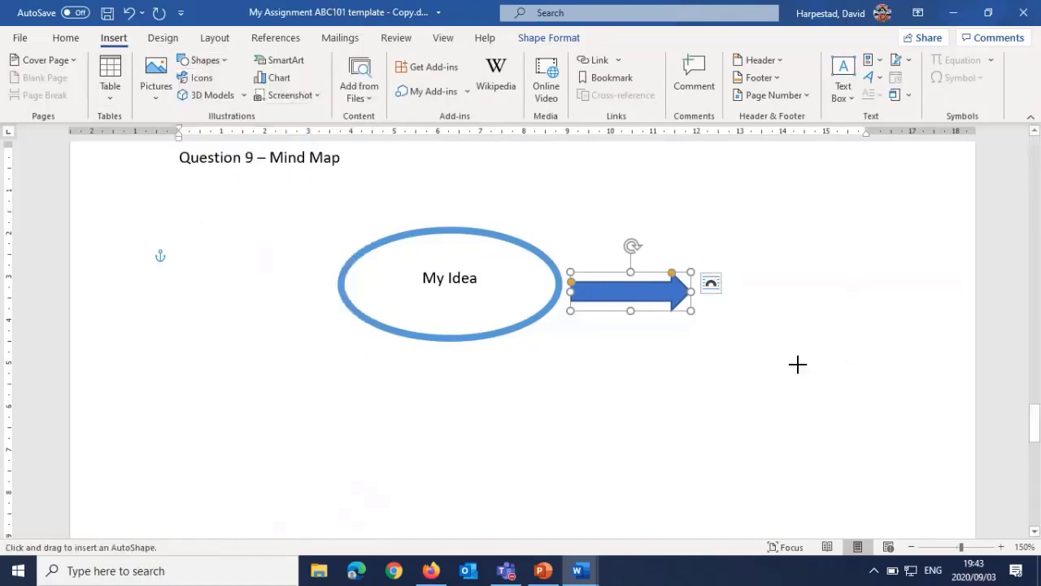
drag(668, 349, 840, 407)
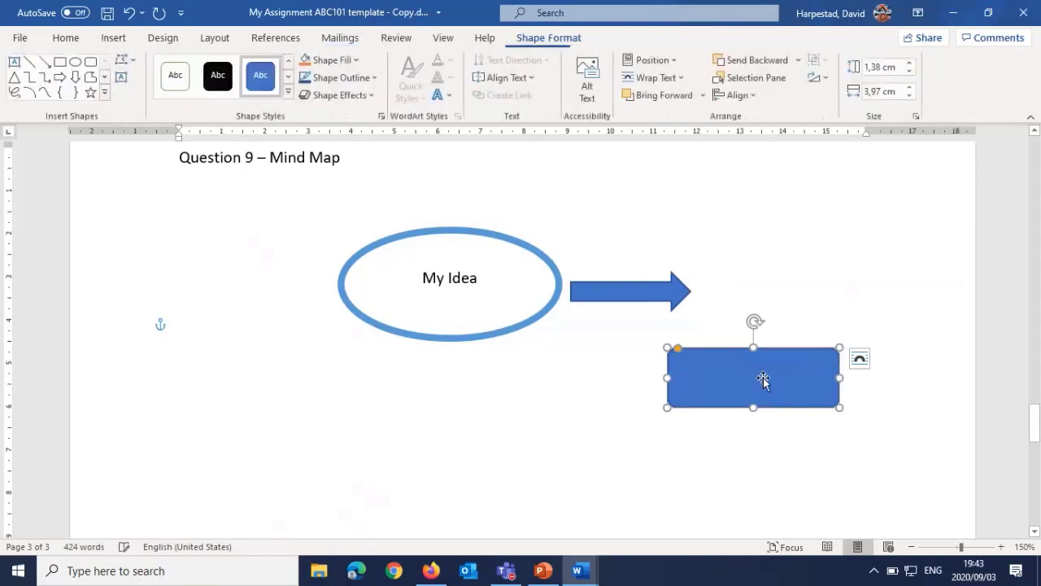
drag(763, 379, 780, 293)
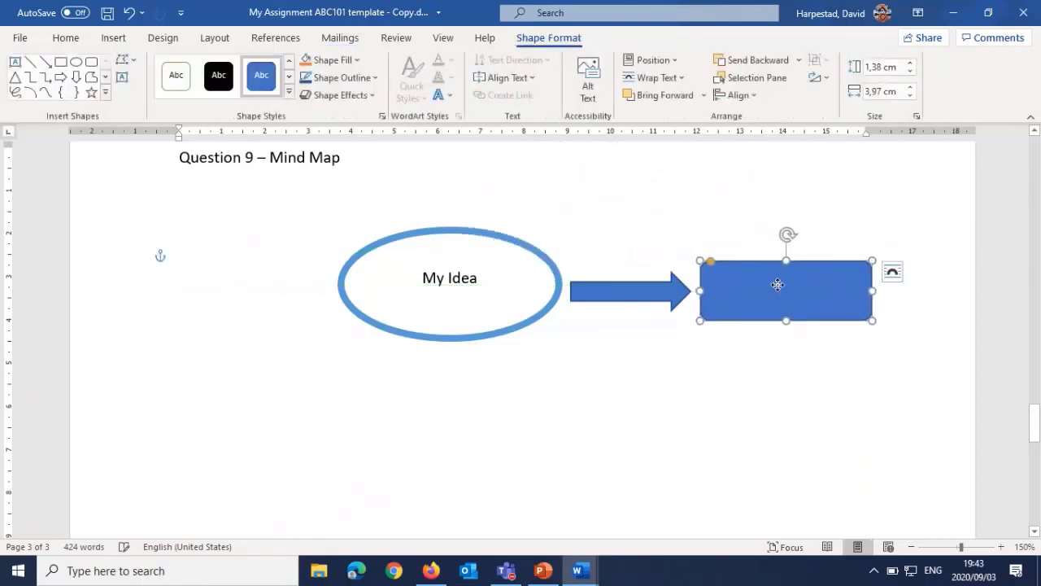
Step: Add the text "My 1st assignment" inside the rounded rectangle
right_click(778, 284)
click(818, 296)
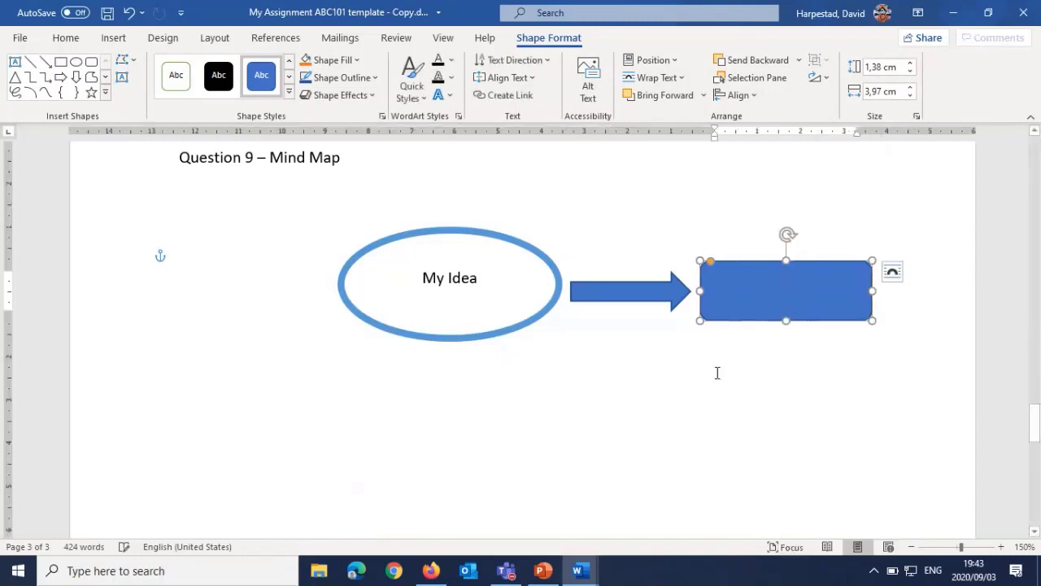
text(My 1st assignmetn)
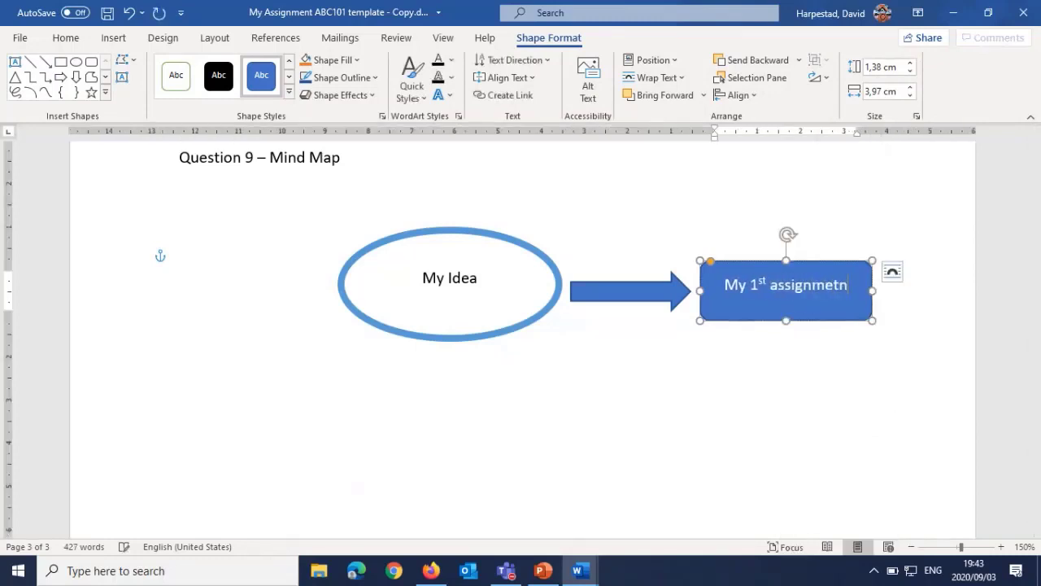
key(BackSpace)
key(BackSpace)
text(nt)
click(716, 381)
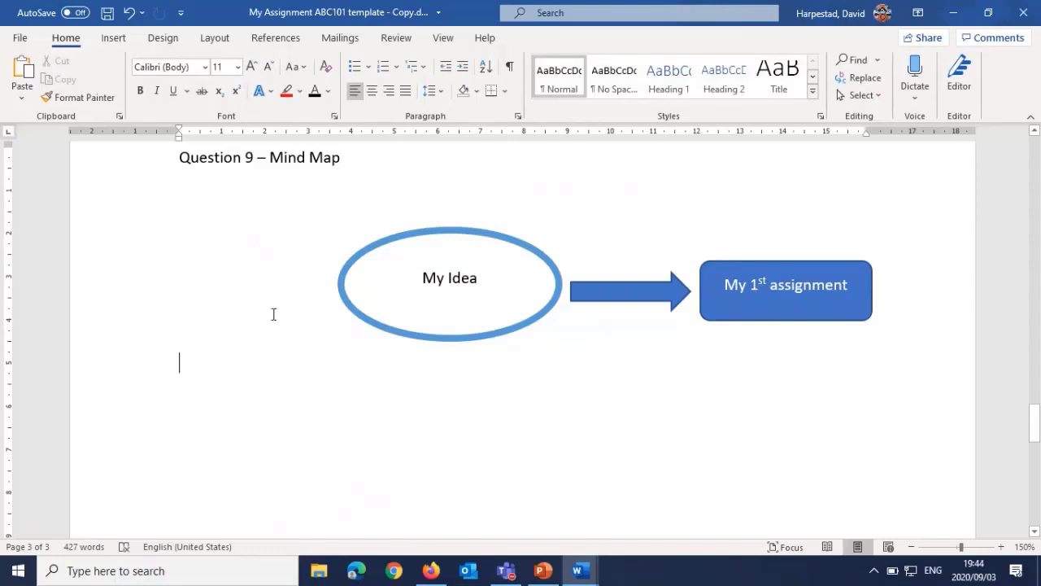
Step: Insert Bold Numbers 3 page numbers in the Page X of Y format at the bottom of the pages and check the footers
scroll(273, 314, down, 10)
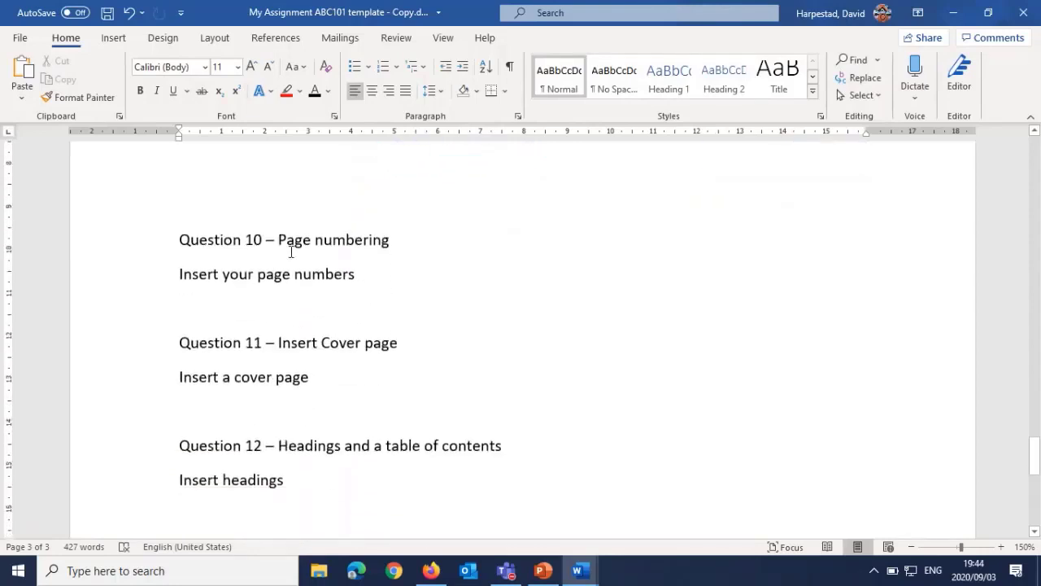
double_click(291, 246)
click(302, 298)
click(113, 39)
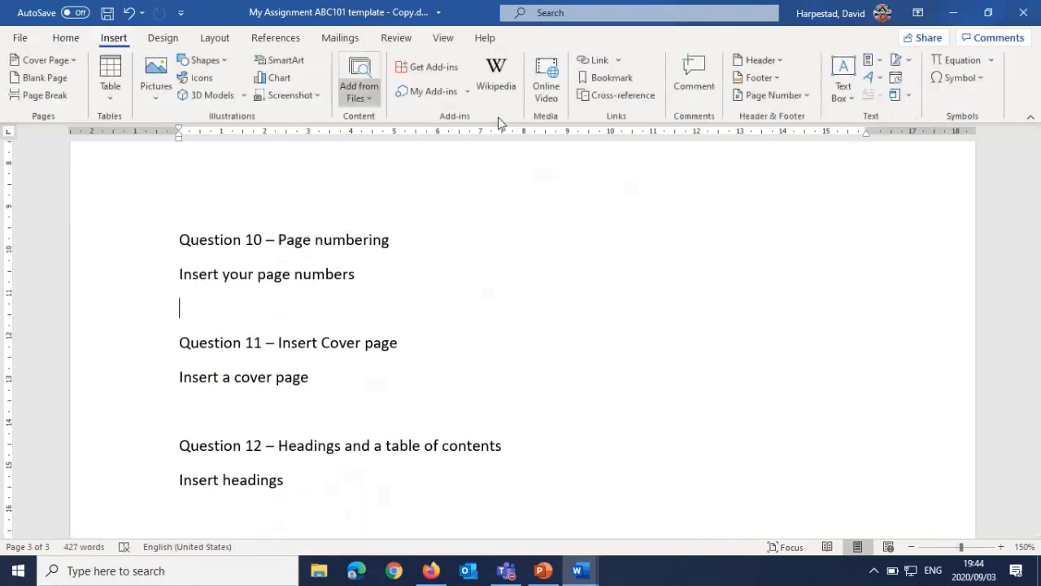
click(761, 95)
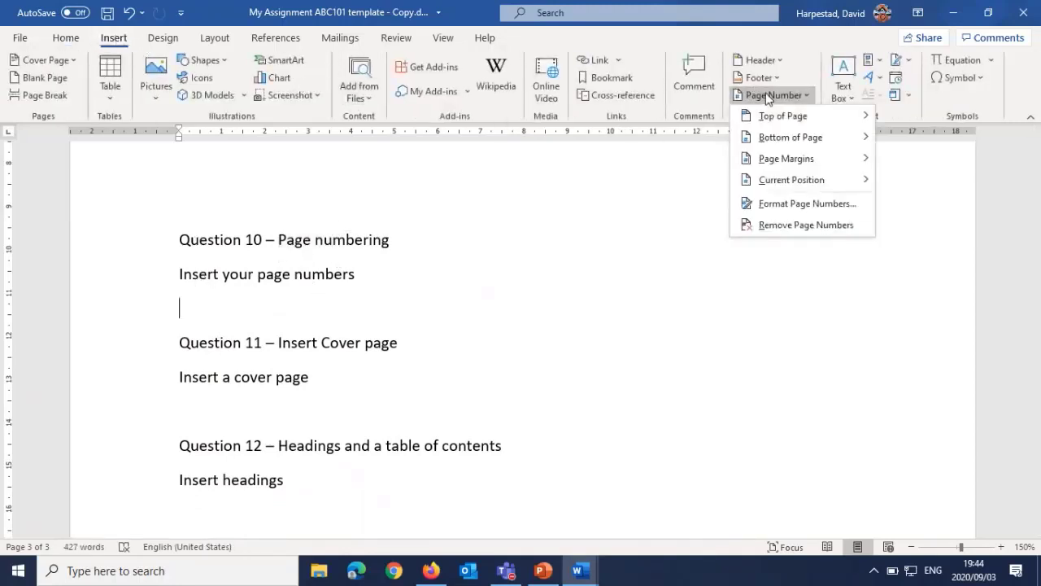
click(818, 136)
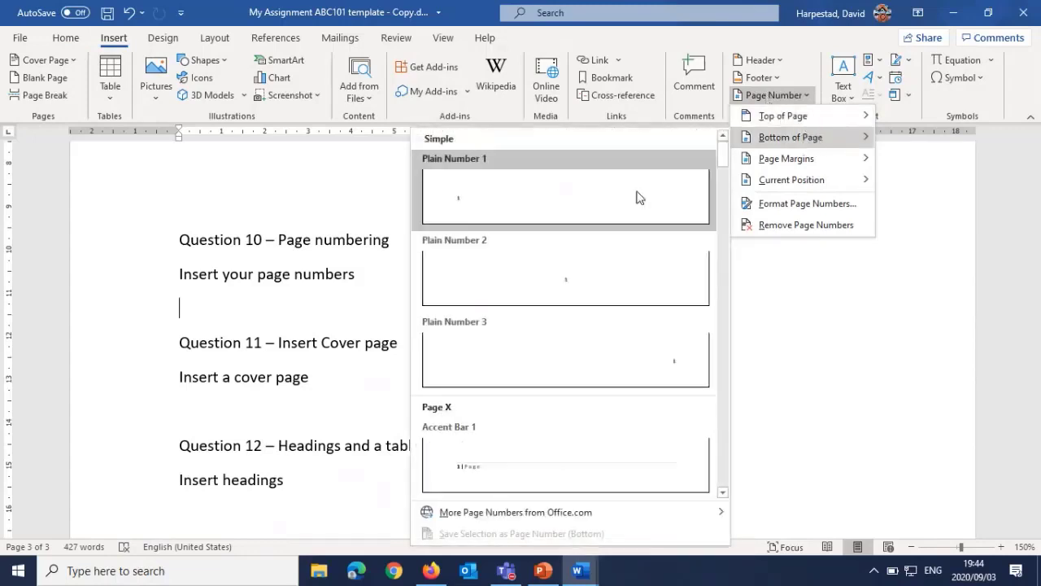
scroll(586, 274, down, 5)
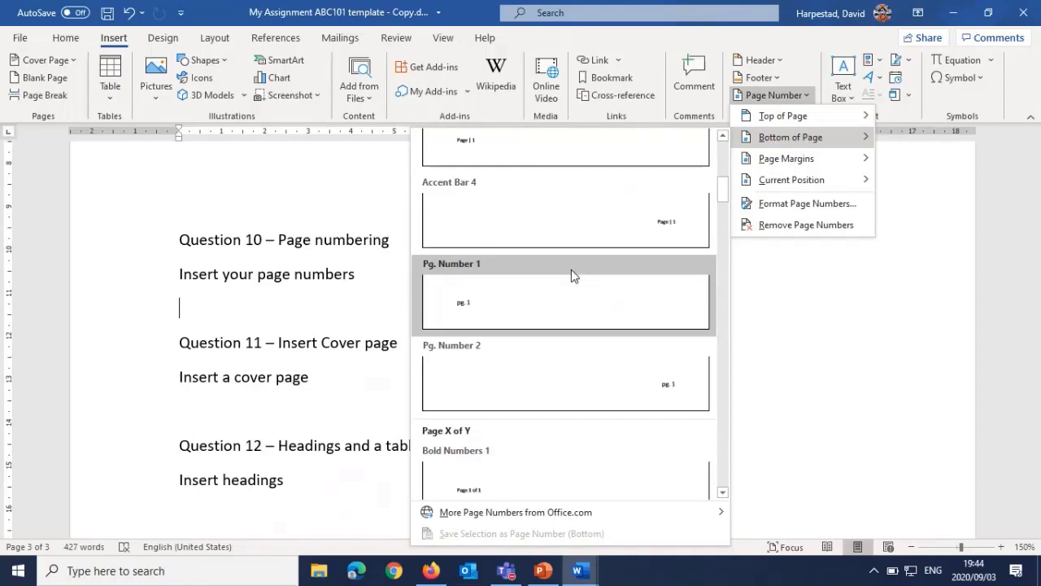
scroll(571, 274, down, 3)
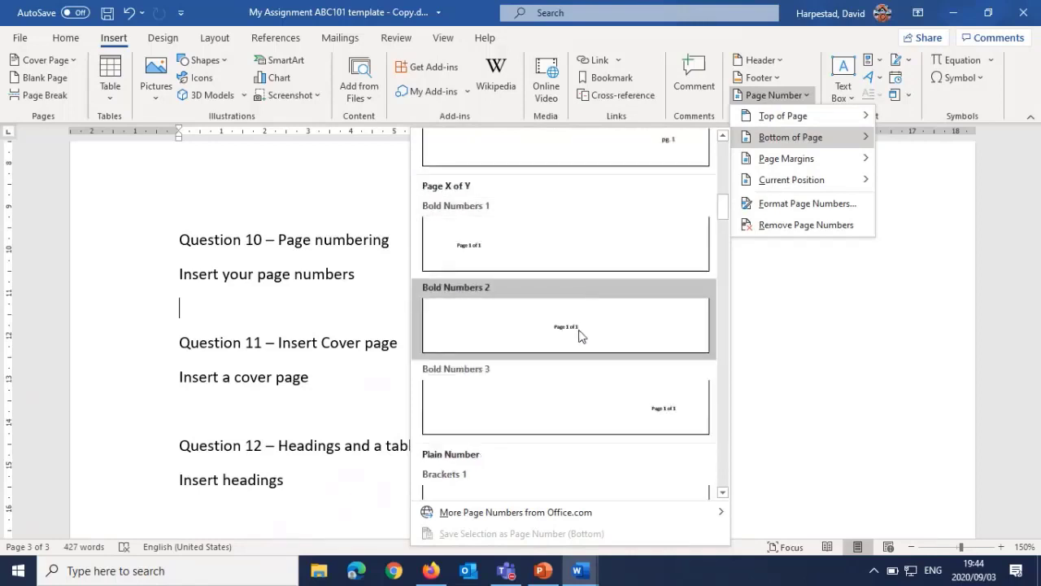
click(632, 407)
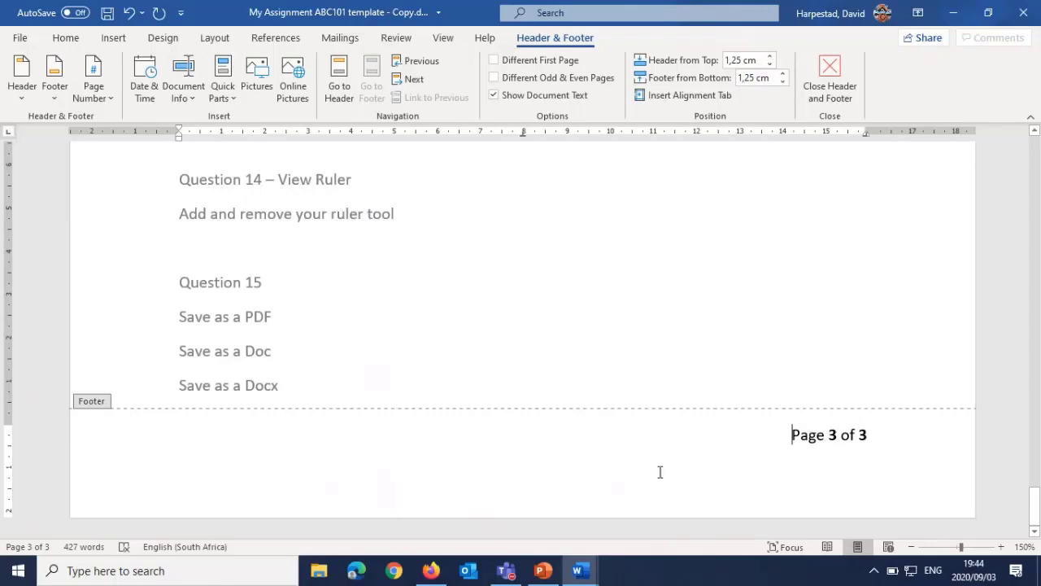
scroll(431, 337, up, 15)
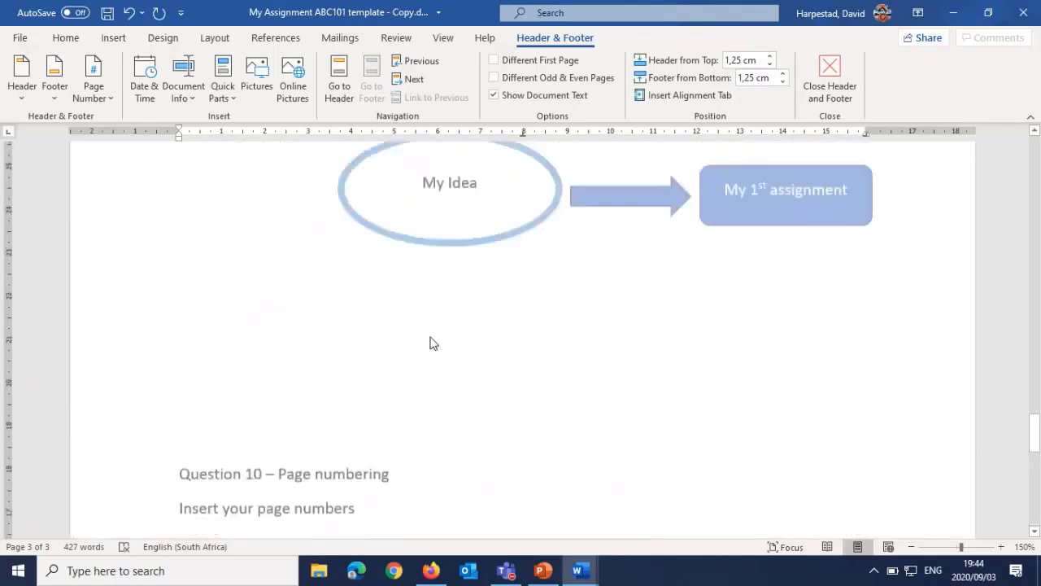
scroll(432, 336, up, 1)
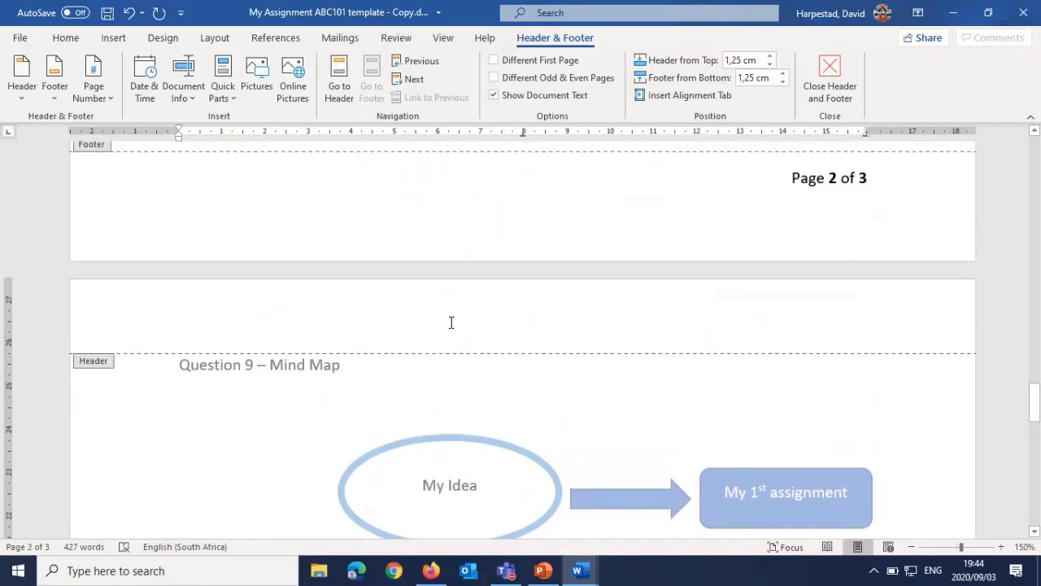
scroll(618, 326, down, 15)
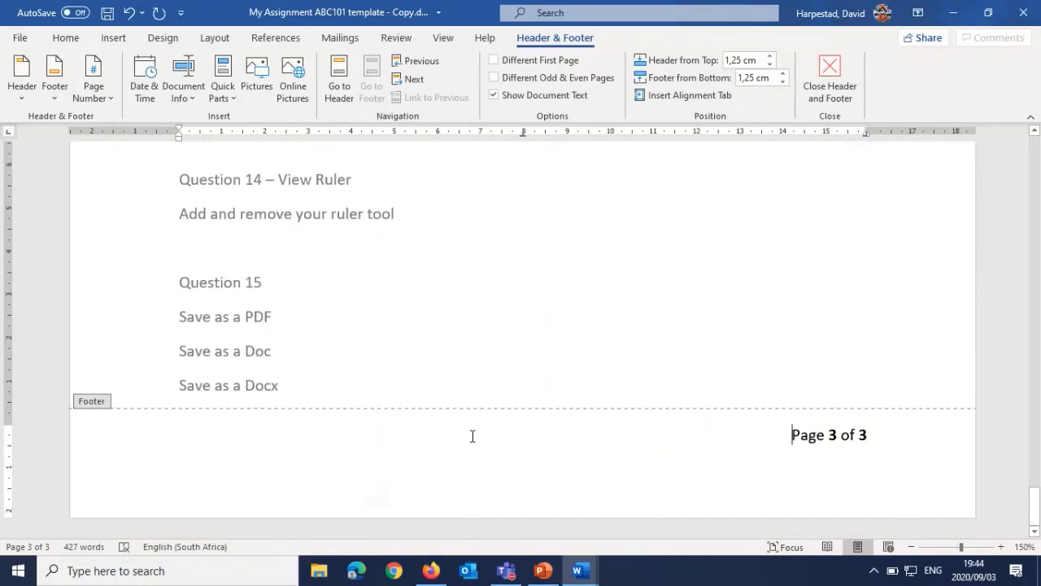
Step: View the document properties that can be inserted in the footer, and close header and footer editing
click(182, 89)
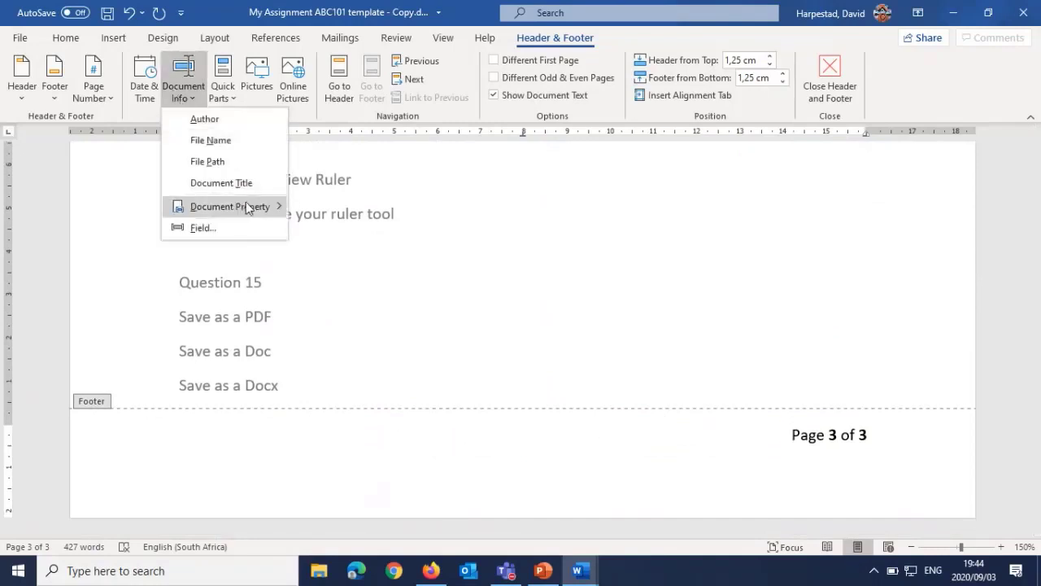
mouse_move(248, 207)
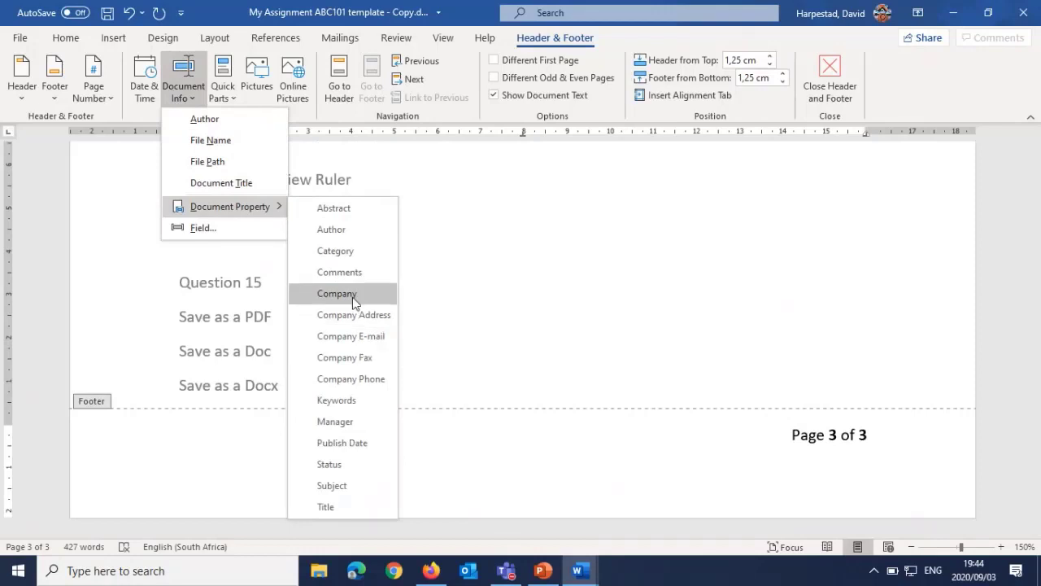
click(648, 443)
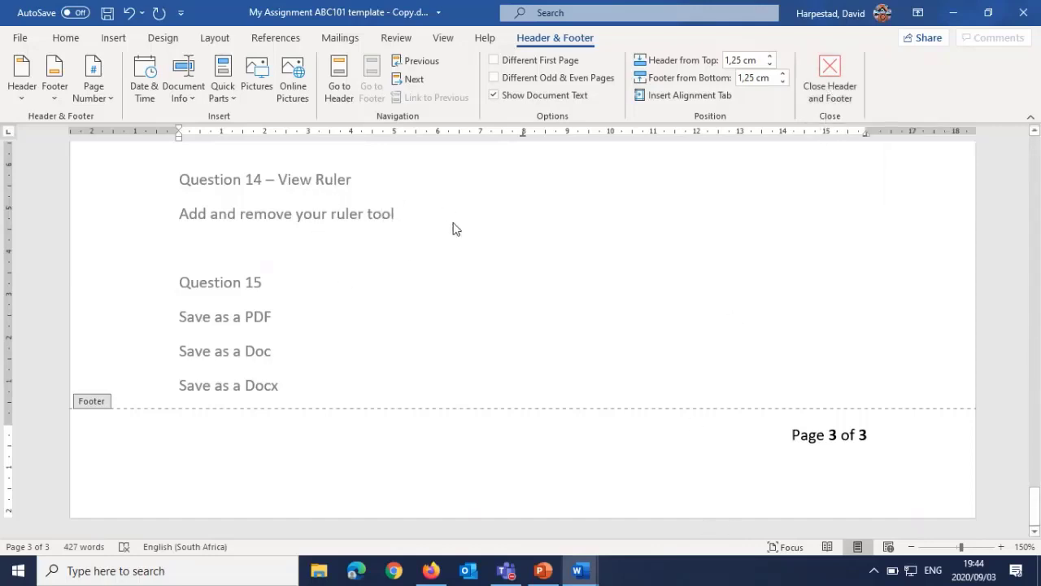
click(820, 68)
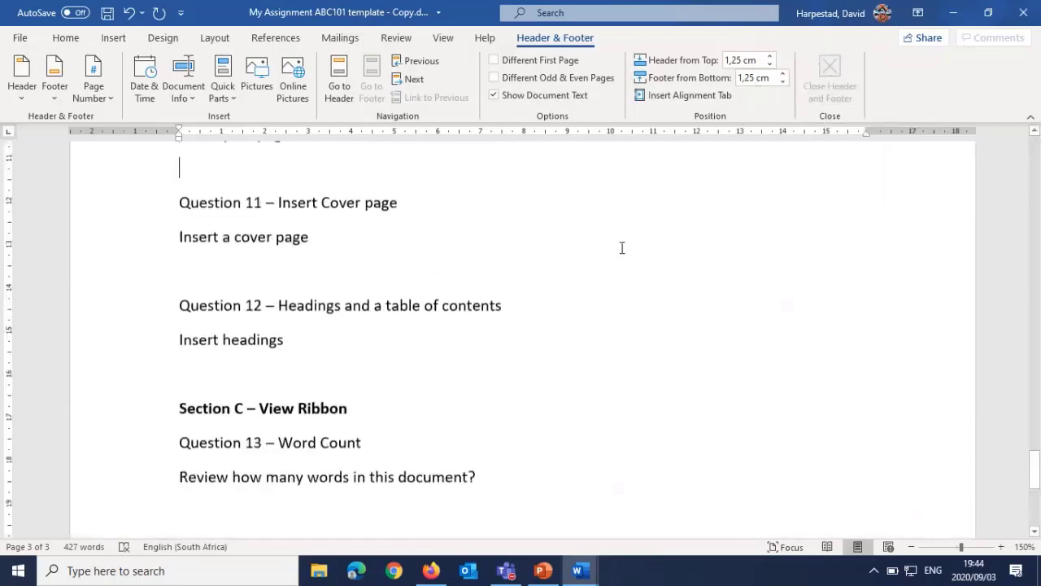
Step: Check the page numbers in the footers throughout the document and return to the Question 11 heading
scroll(426, 295, down, 4)
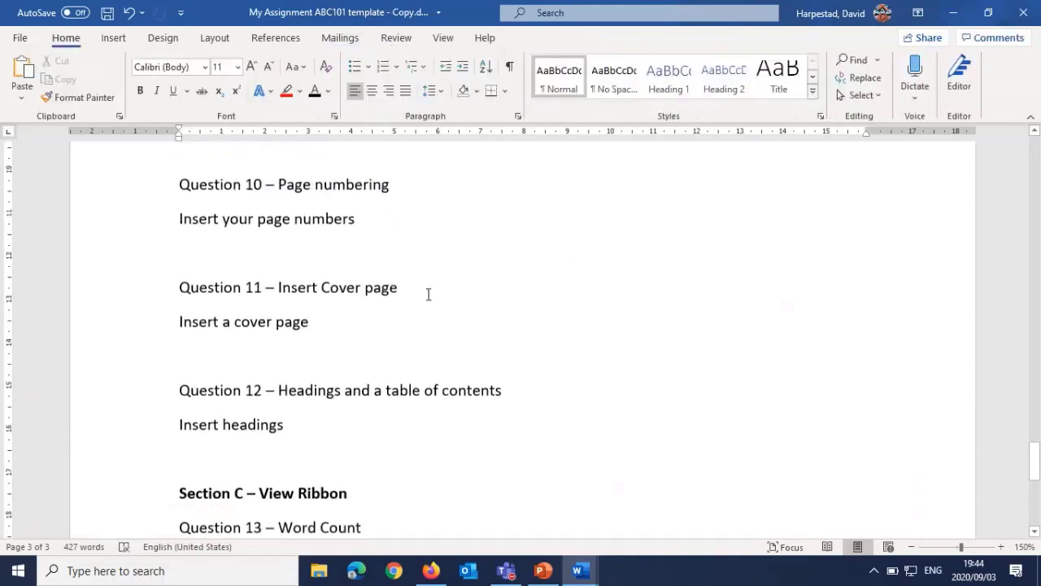
scroll(473, 288, down, 4)
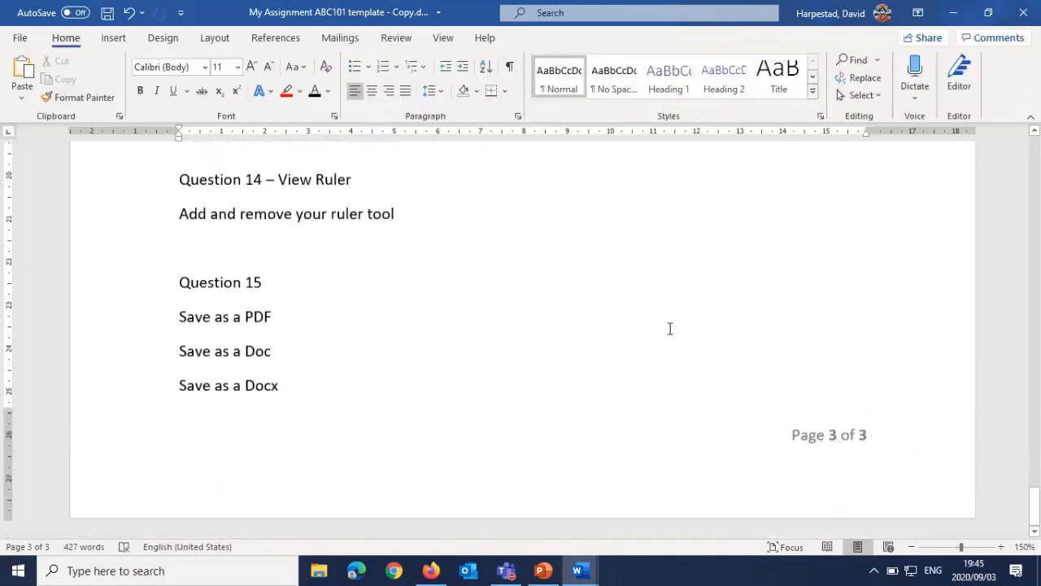
scroll(670, 328, up, 10)
scroll(665, 329, up, 3)
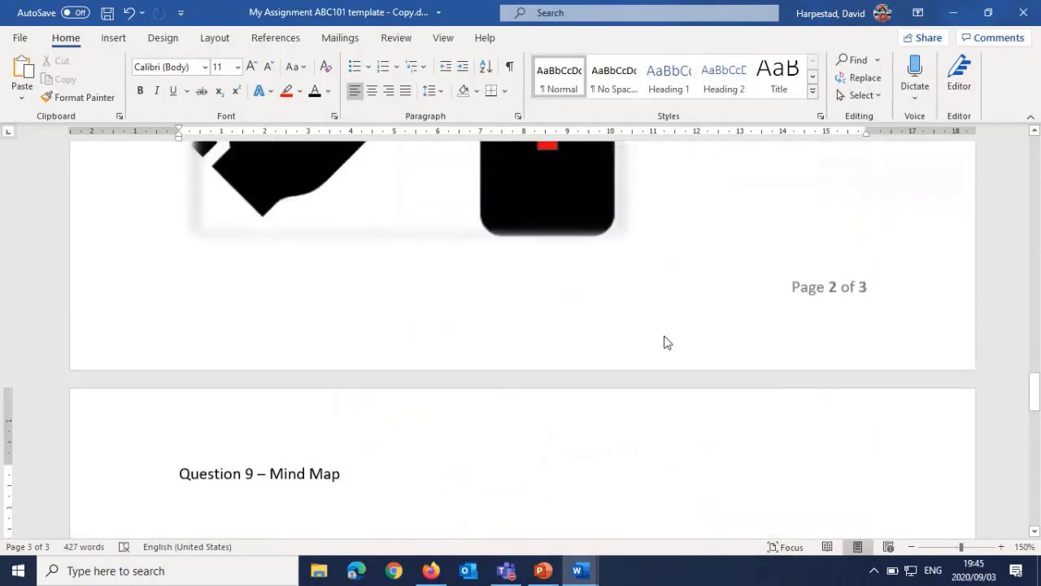
scroll(746, 306, up, 6)
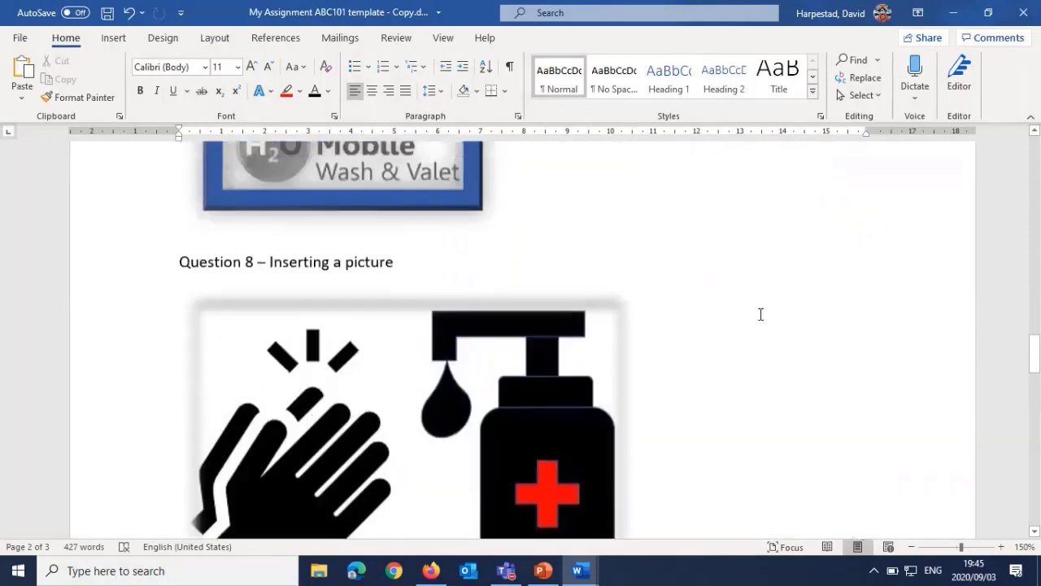
scroll(757, 321, up, 10)
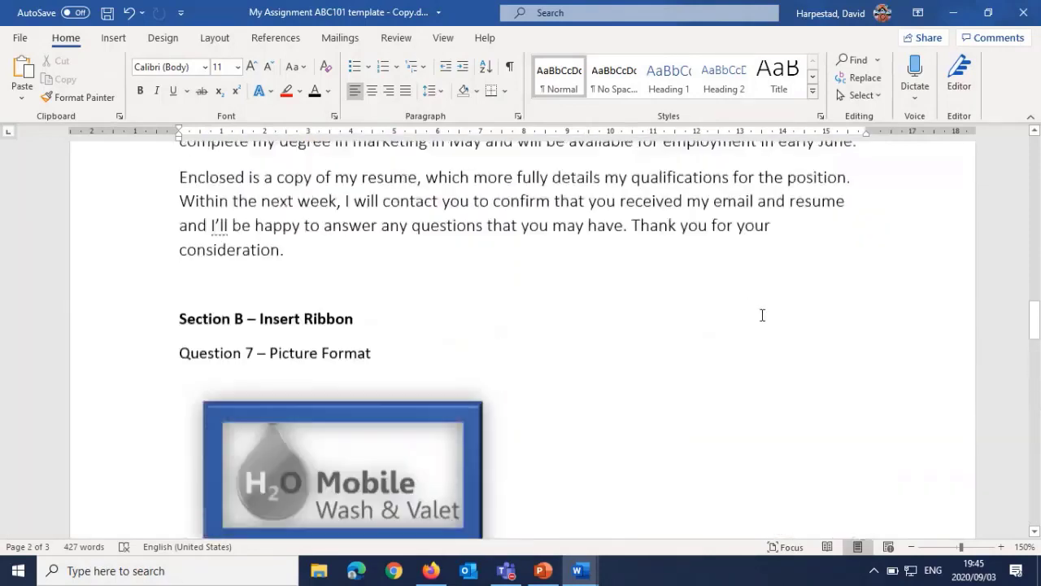
scroll(721, 362, up, 6)
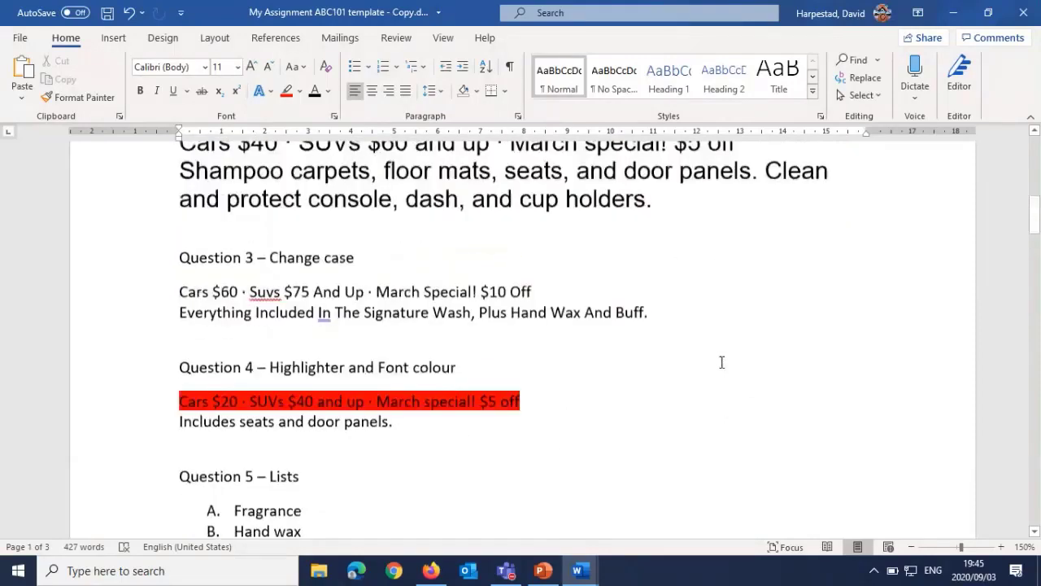
scroll(721, 362, down, 10)
scroll(722, 365, down, 15)
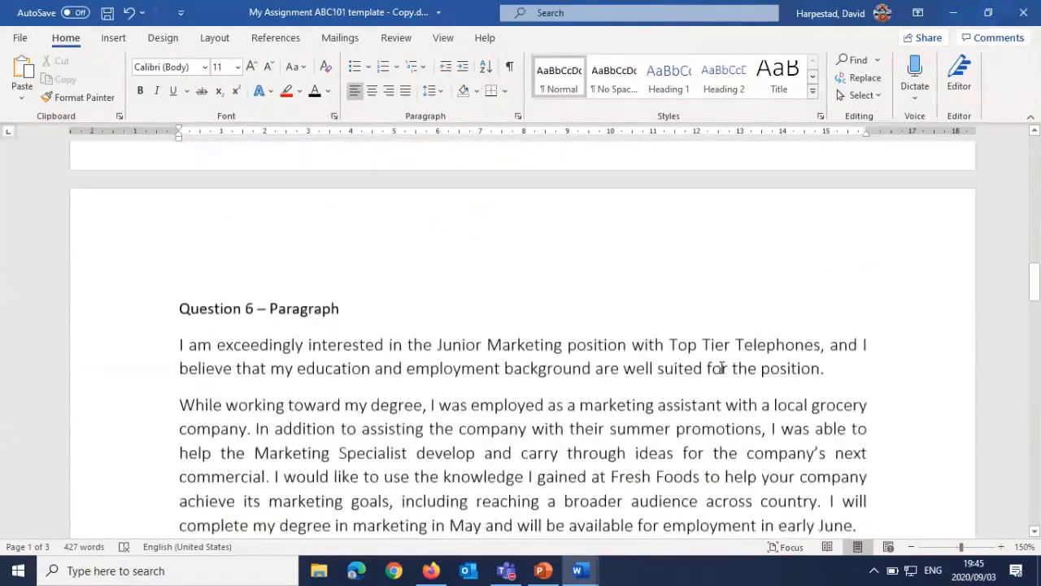
scroll(704, 381, down, 15)
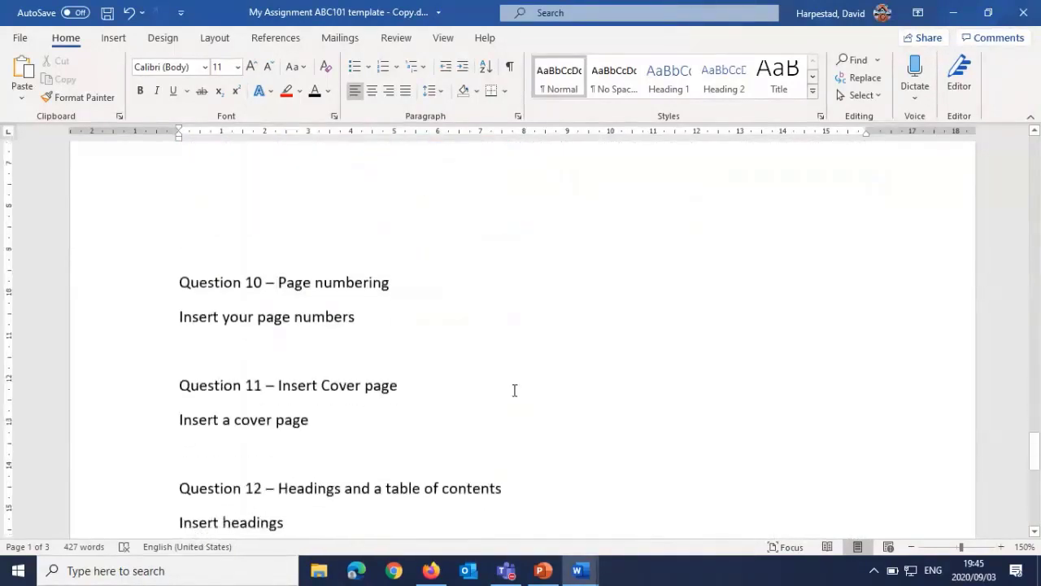
scroll(350, 287, up, 1)
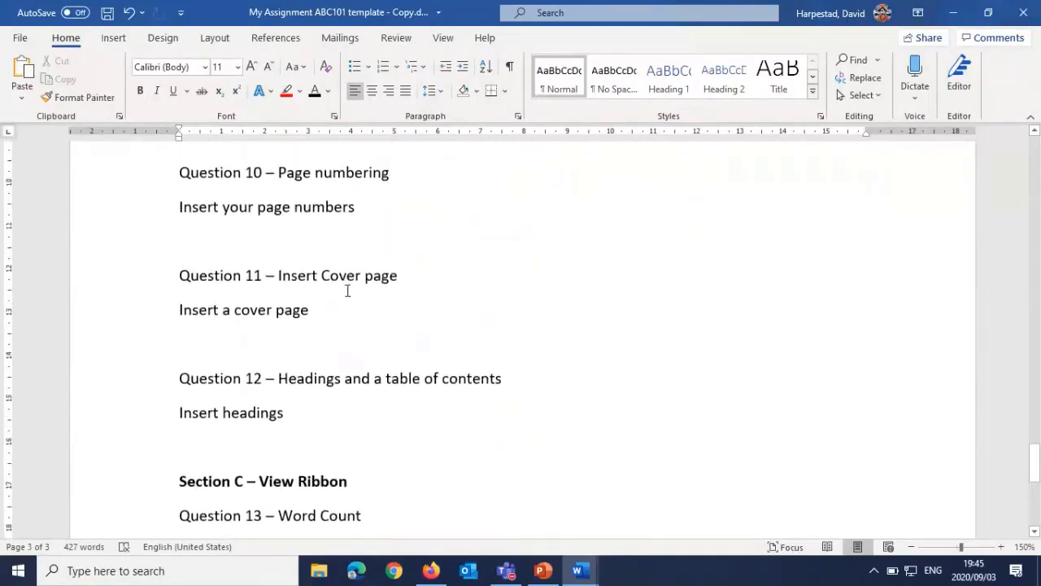
Step: Review the Question 11 cover page task and look at the document's first page, where a cover page would go
drag(295, 273, 398, 274)
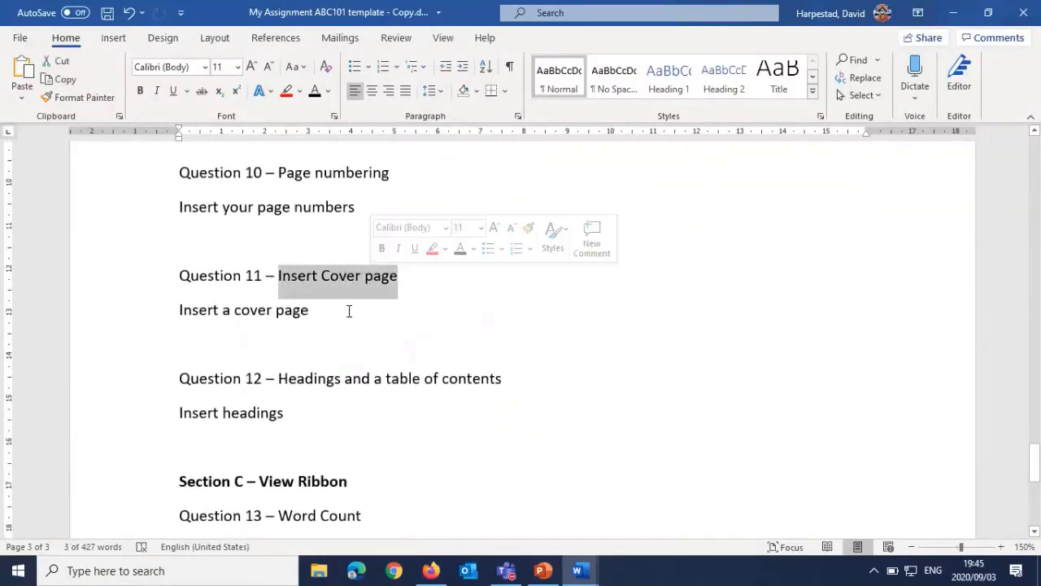
click(386, 309)
scroll(387, 315, up, 6)
scroll(387, 314, up, 15)
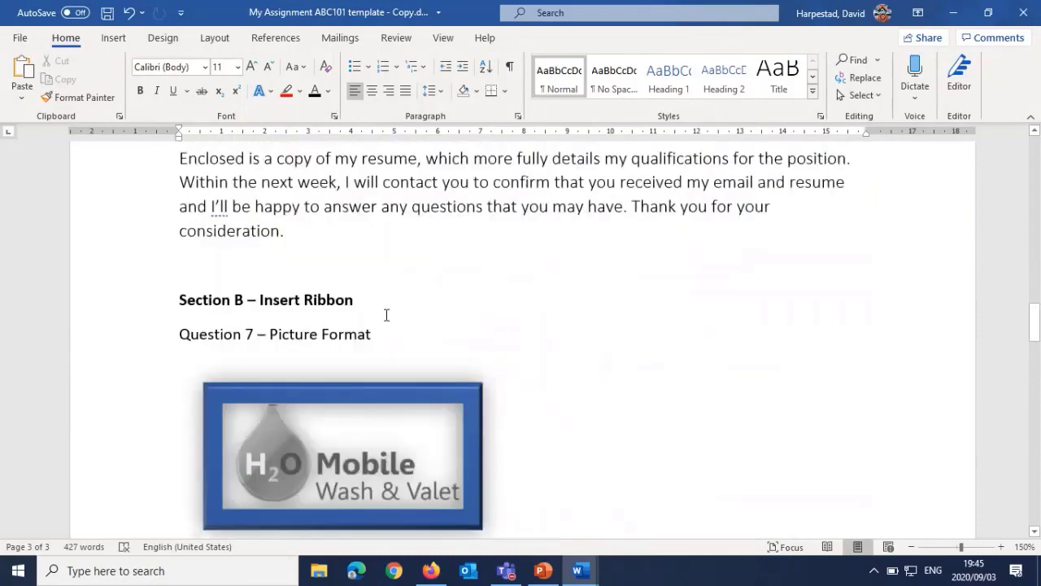
scroll(387, 314, up, 5)
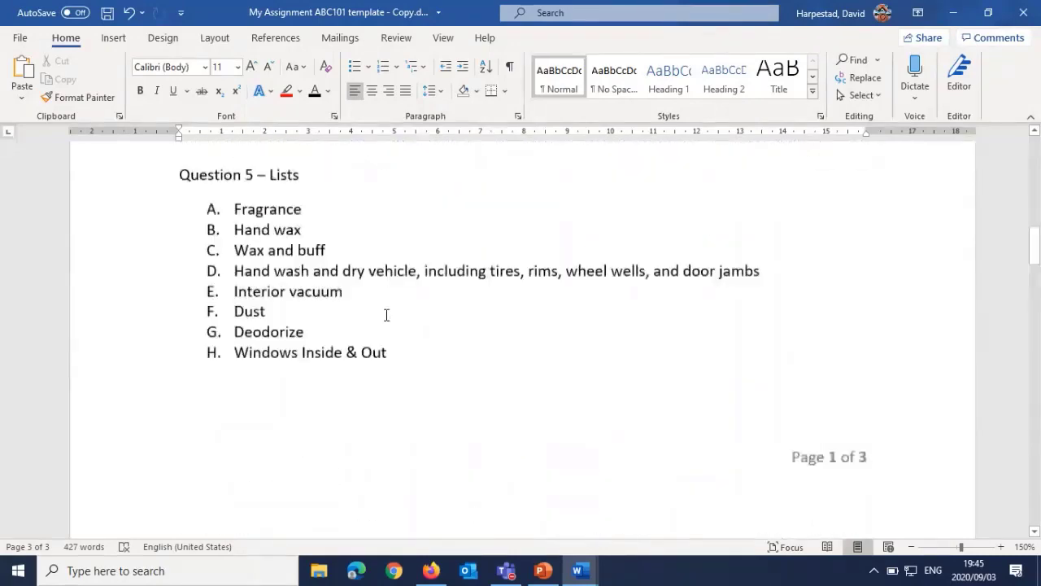
scroll(387, 315, up, 15)
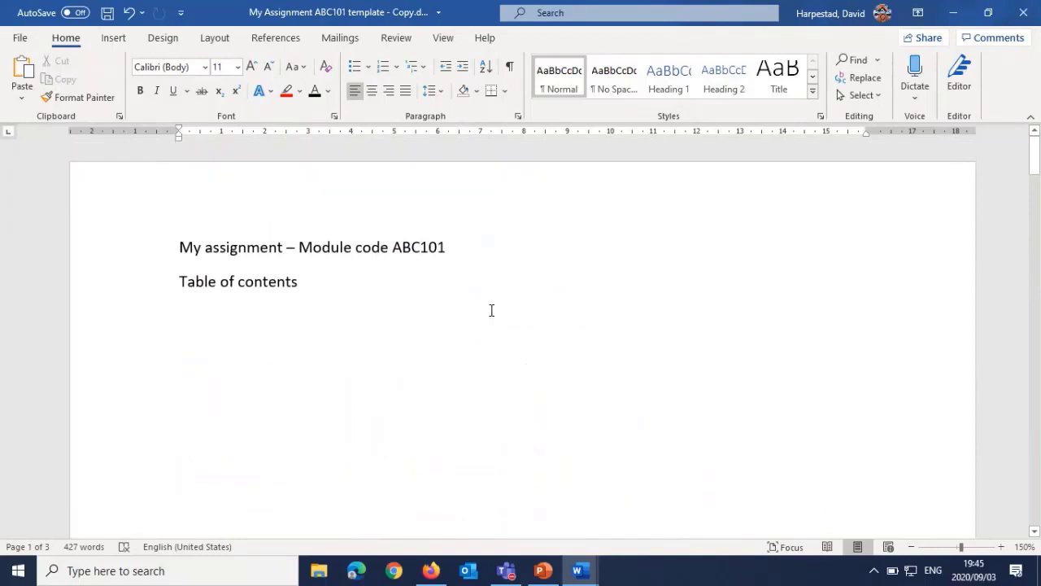
scroll(576, 311, down, 6)
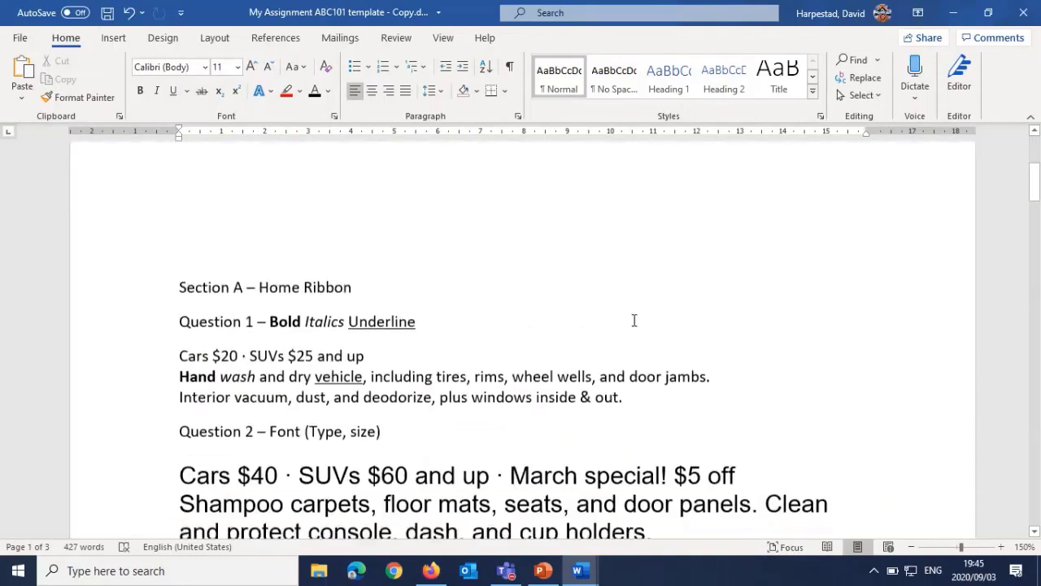
Step: Browse the built-in cover page designs and insert the Filigree cover page at the start of the document
scroll(633, 320, down, 8)
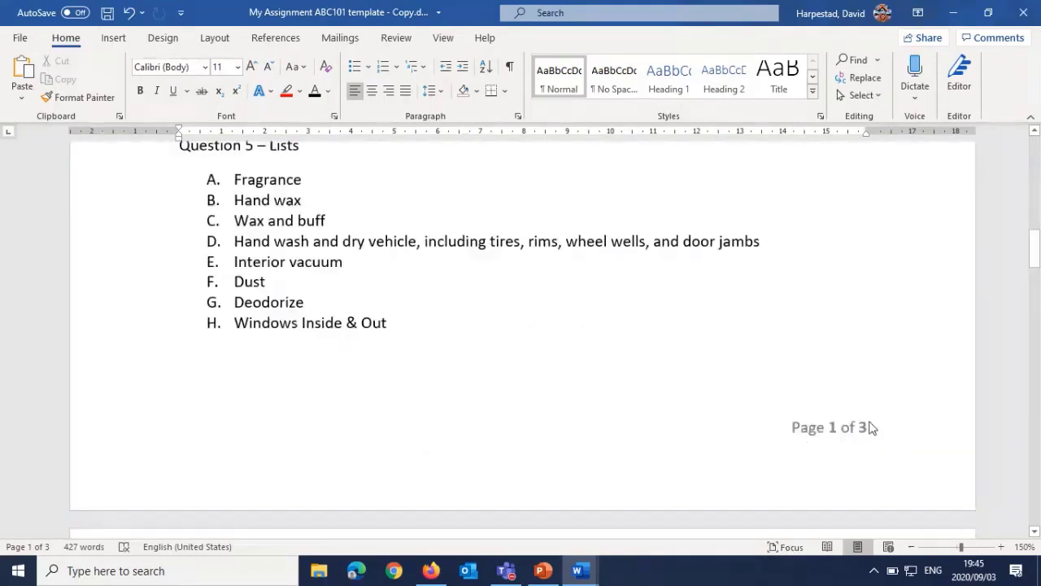
scroll(481, 311, up, 9)
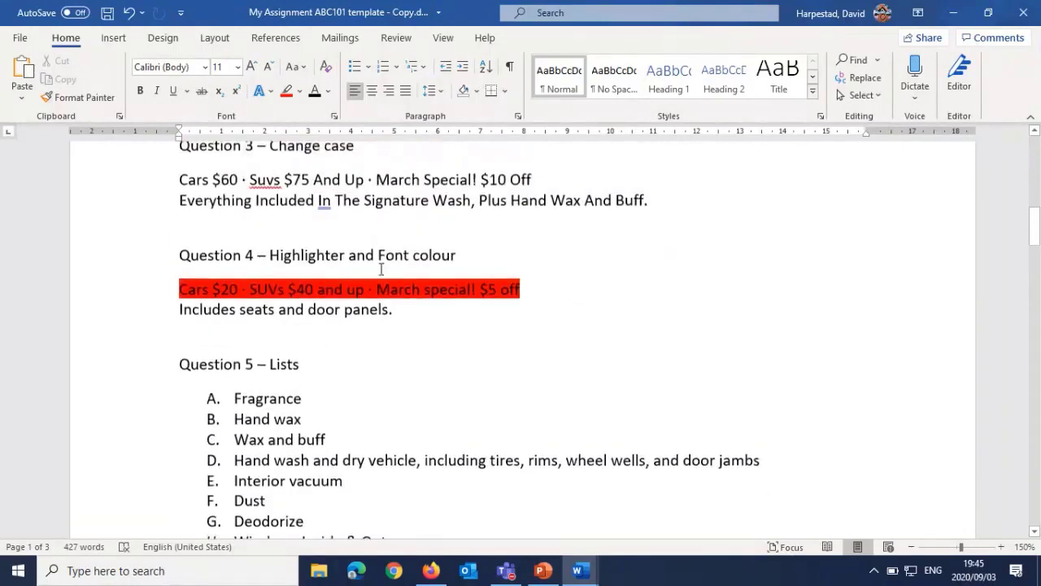
click(113, 39)
click(46, 60)
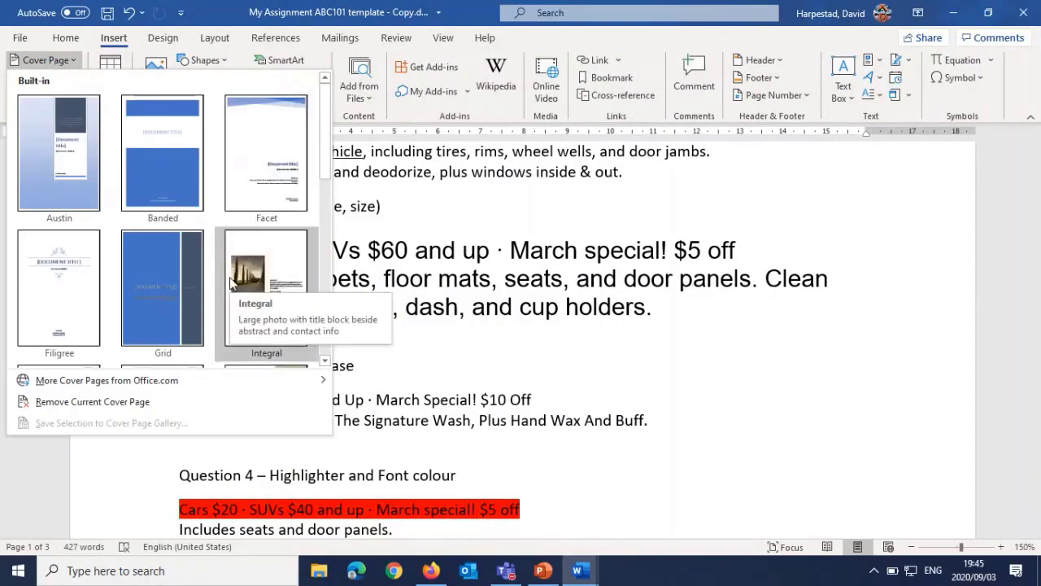
scroll(178, 236, down, 3)
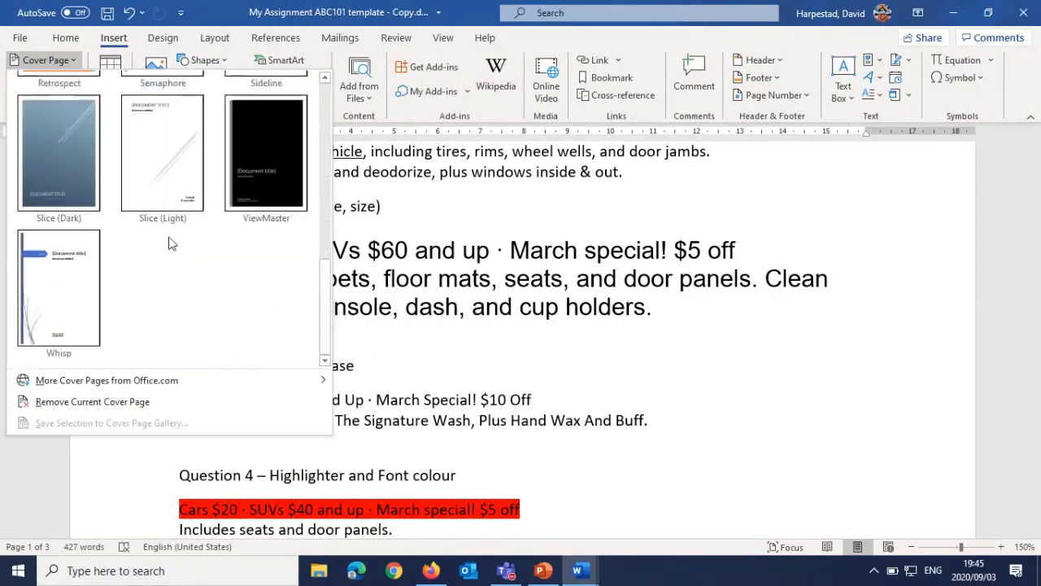
scroll(171, 242, up, 3)
click(49, 265)
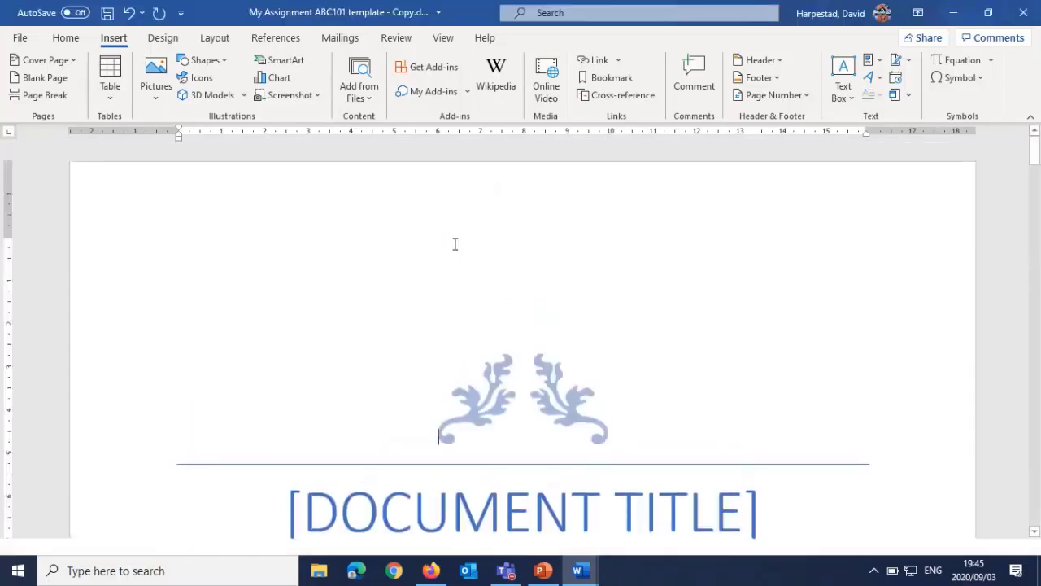
Step: Fill in the cover page's document title as MY MS WORD WEBINAR
scroll(457, 299, down, 2)
click(487, 350)
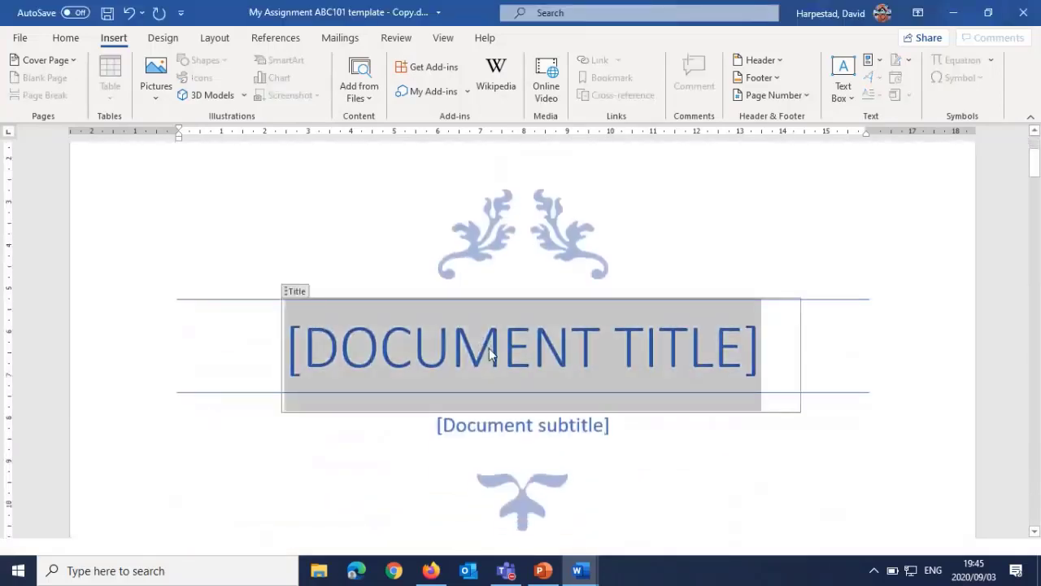
text(MY MS)
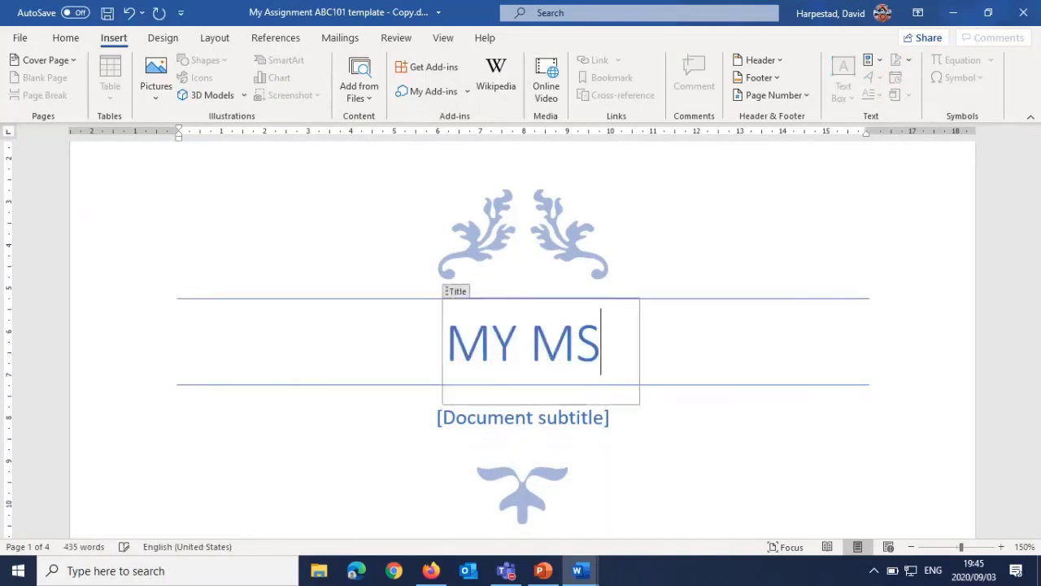
text( WORD W)
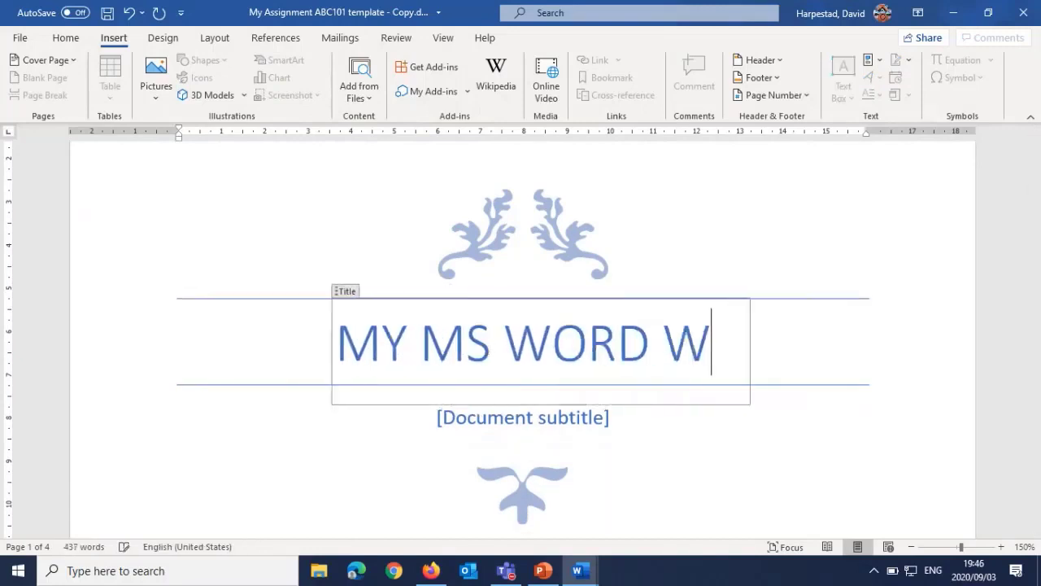
text(EBINAR)
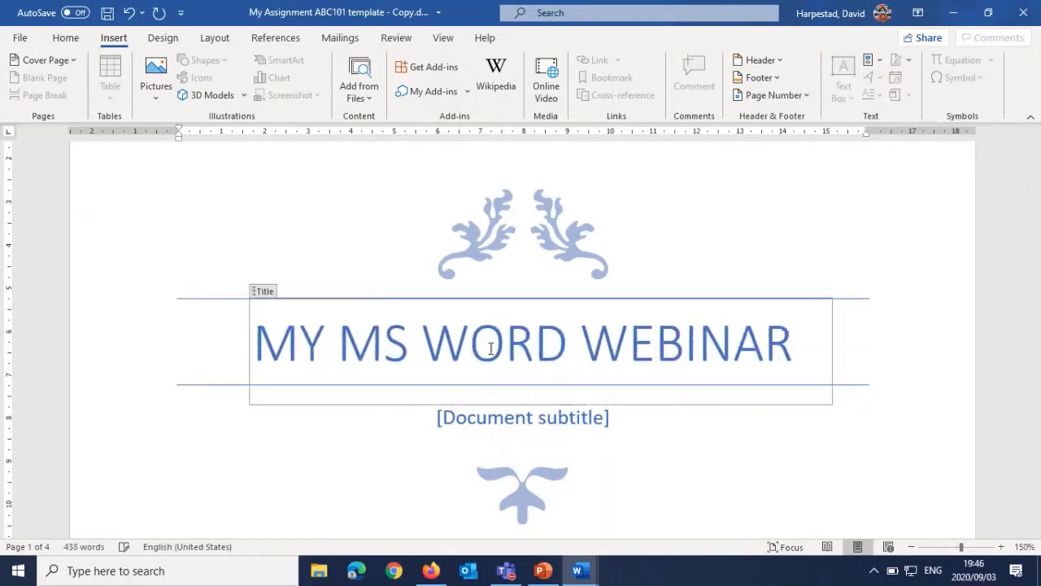
Step: Fill in the cover page's subtitle with "Presented by" followed by the presenter's first name
click(560, 430)
text(pr)
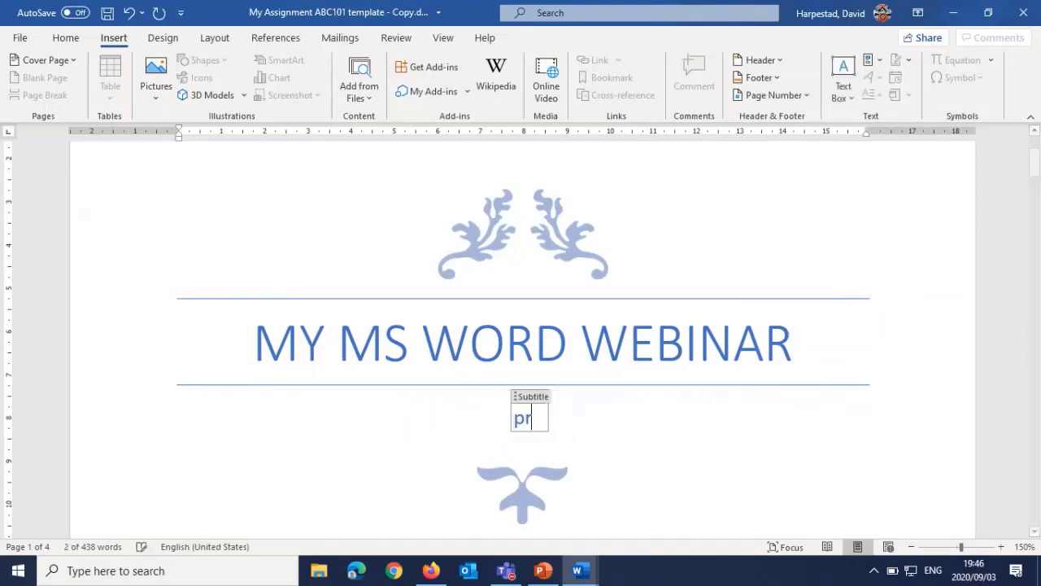
text(esented by)
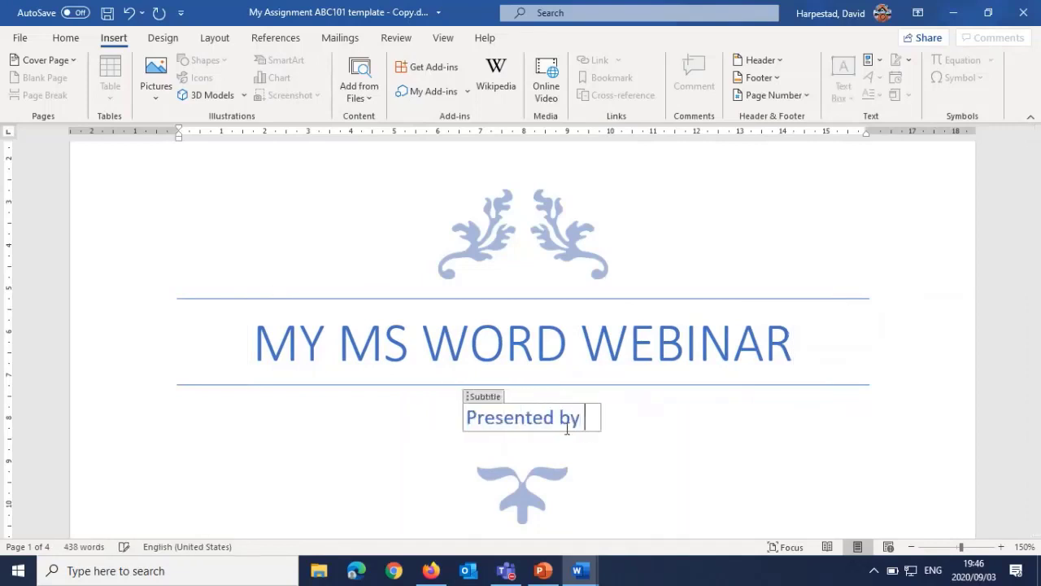
text( David)
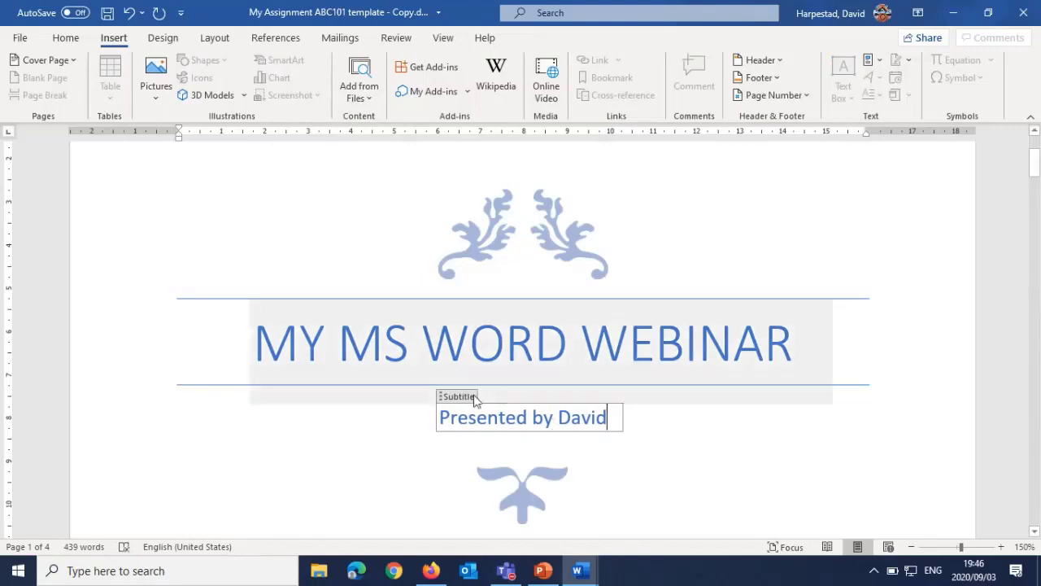
scroll(407, 399, down, 3)
click(328, 402)
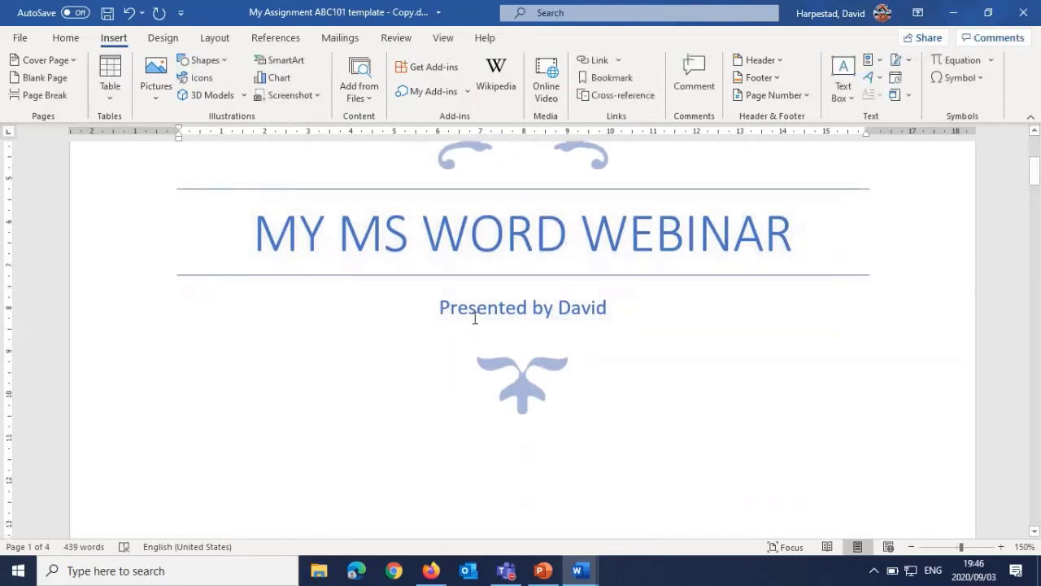
Step: Give the small ornament picture below the cover page's subtitle a red picture border
click(522, 375)
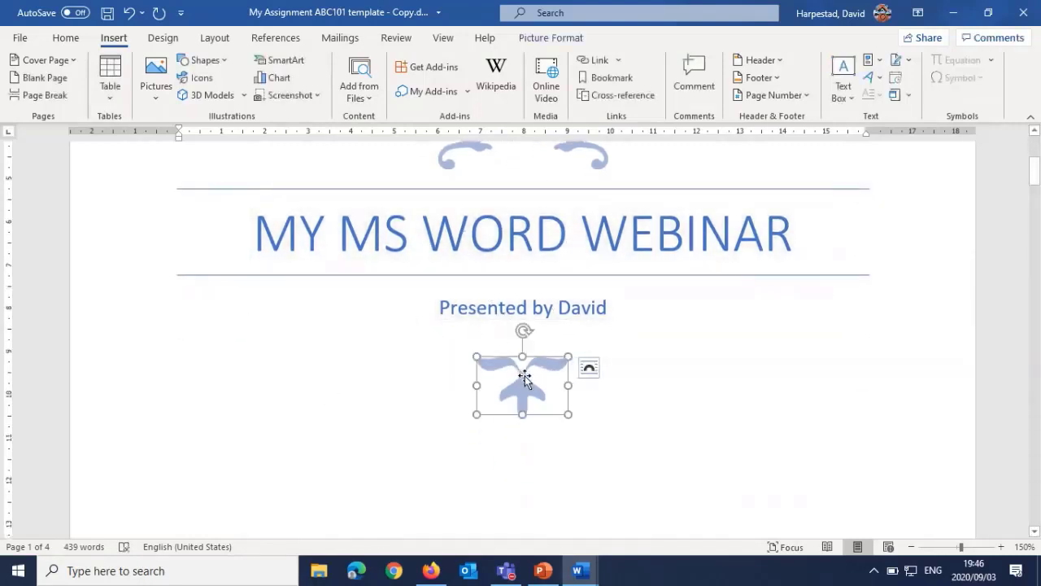
click(546, 39)
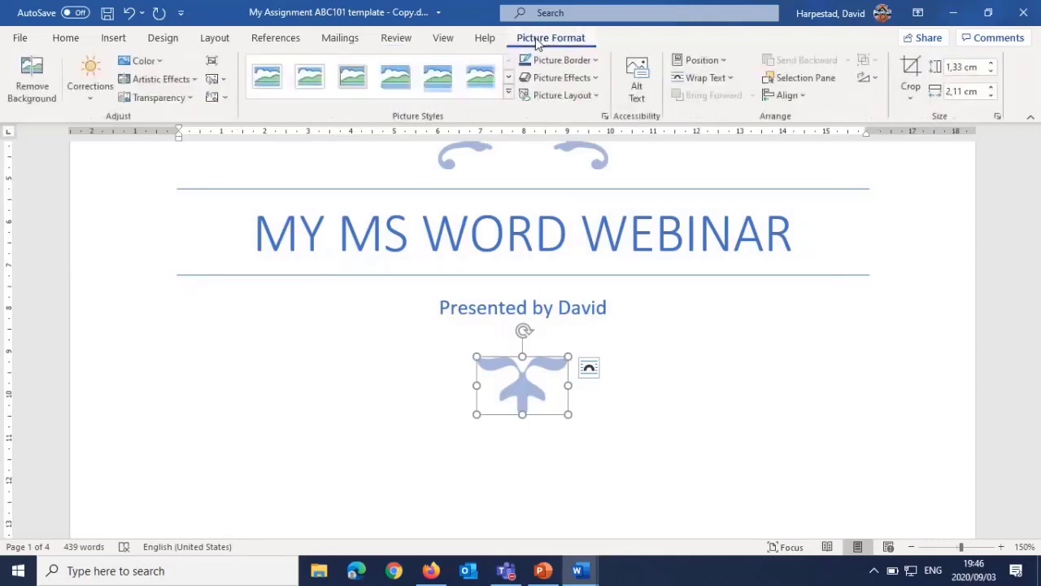
click(591, 61)
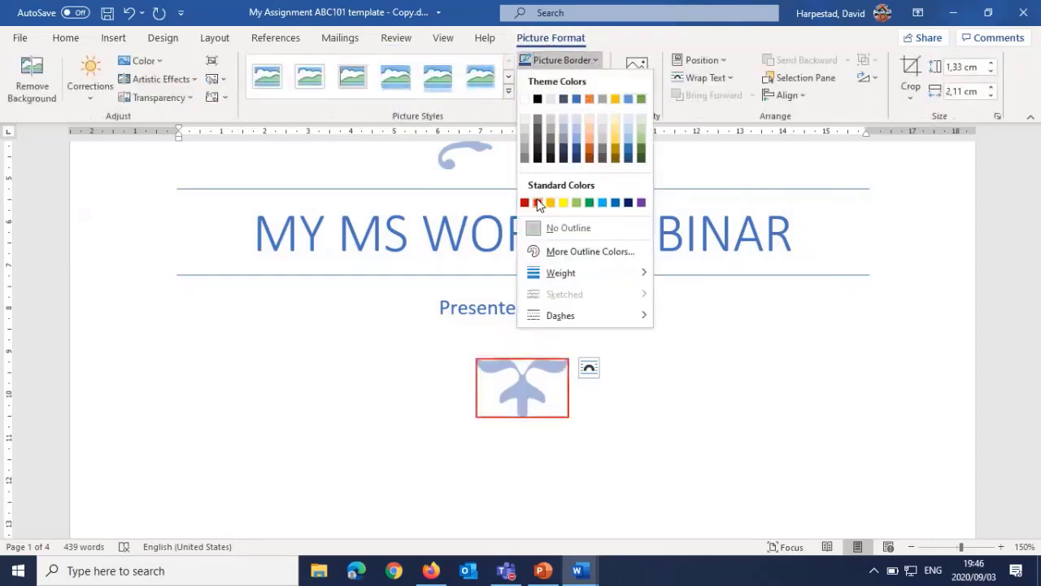
click(537, 201)
click(355, 419)
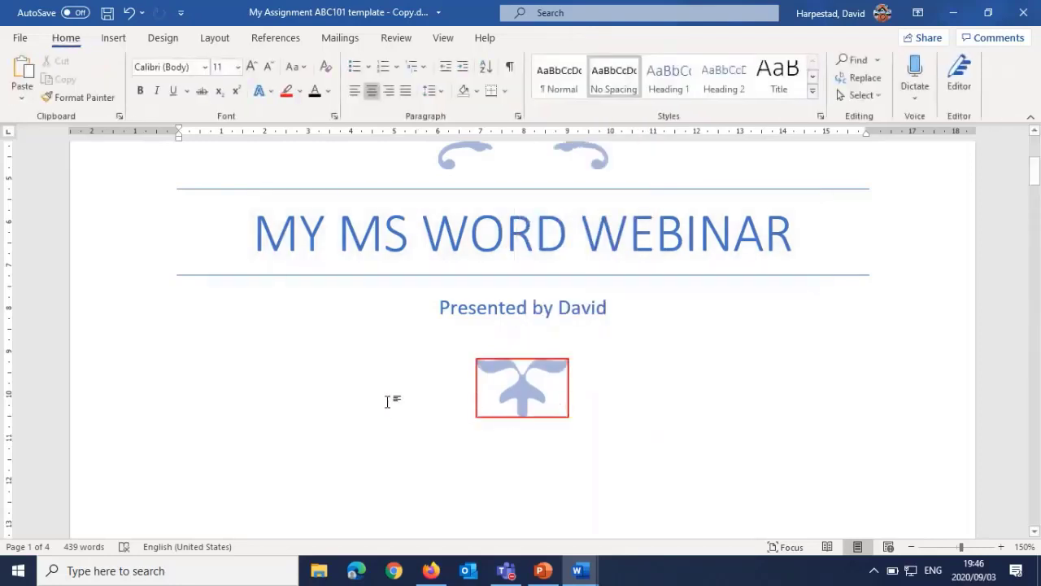
Step: Set the date field near the end of the cover page to September 3, 2020
scroll(299, 384, down, 1)
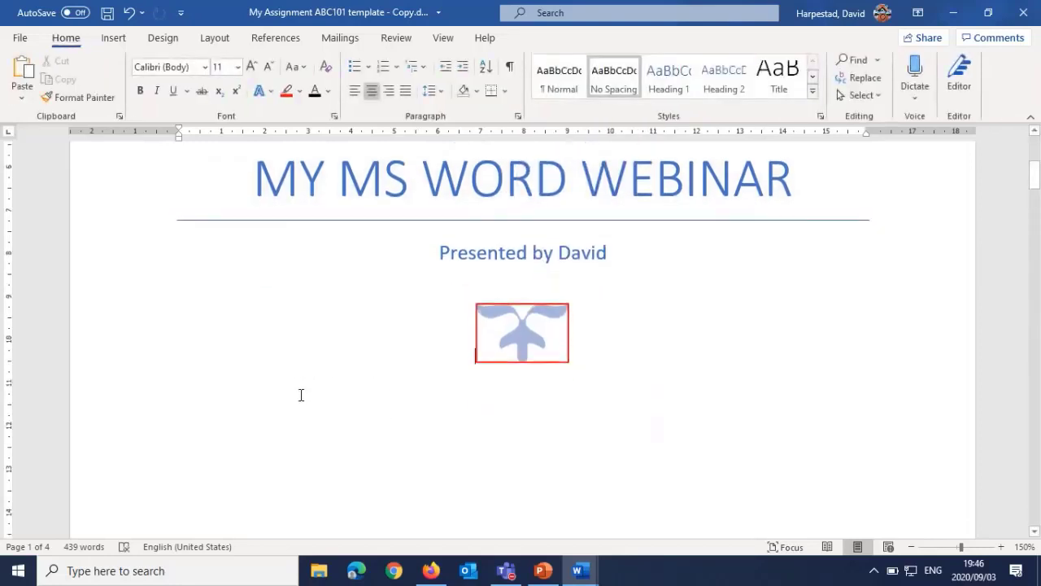
scroll(325, 389, down, 12)
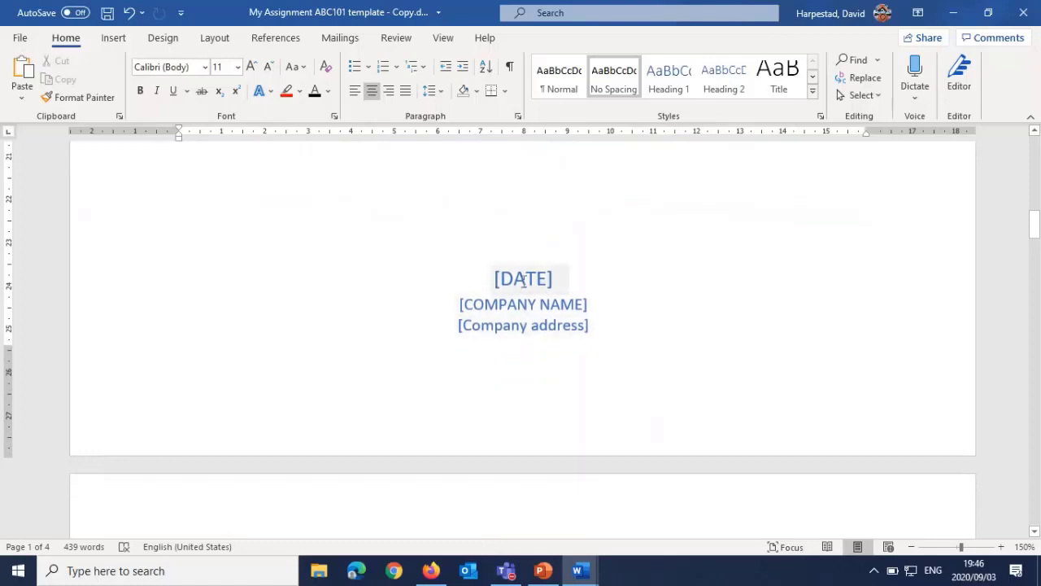
click(529, 279)
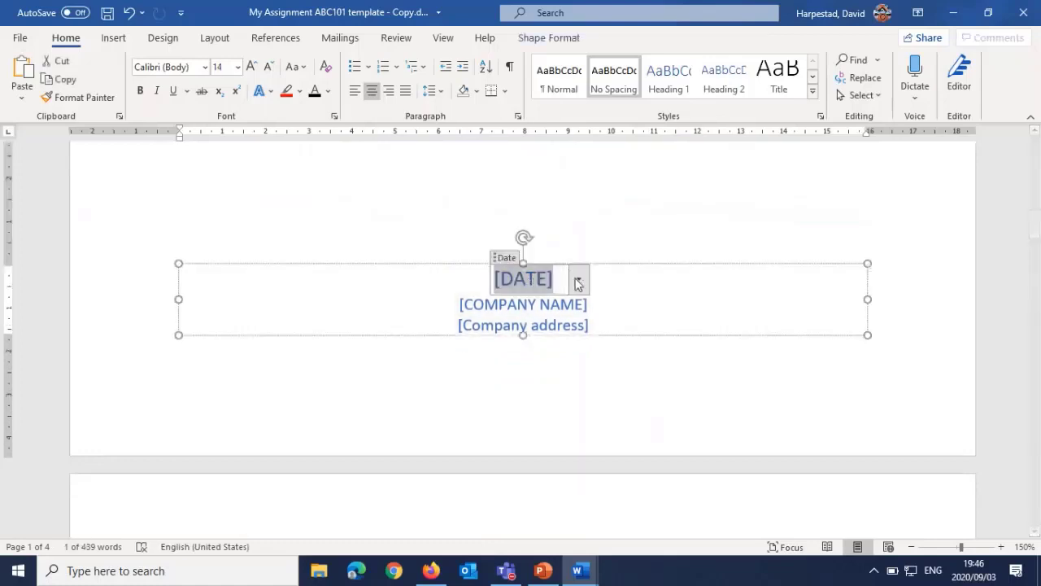
click(578, 280)
click(539, 333)
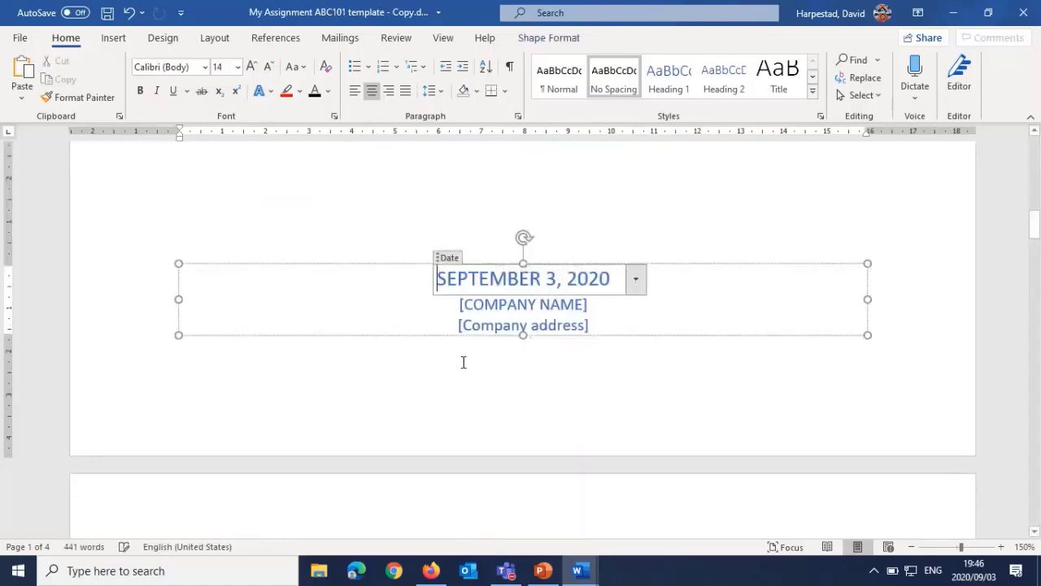
Step: Fill in the cover page's company name as UNISA and leave the text box
click(512, 305)
text(UNISA)
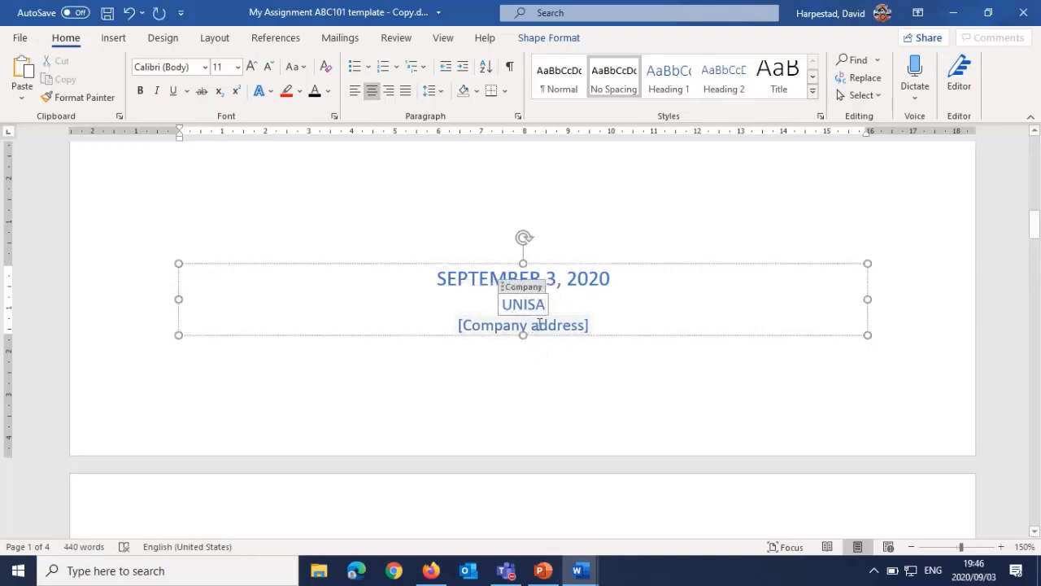
click(542, 326)
click(501, 399)
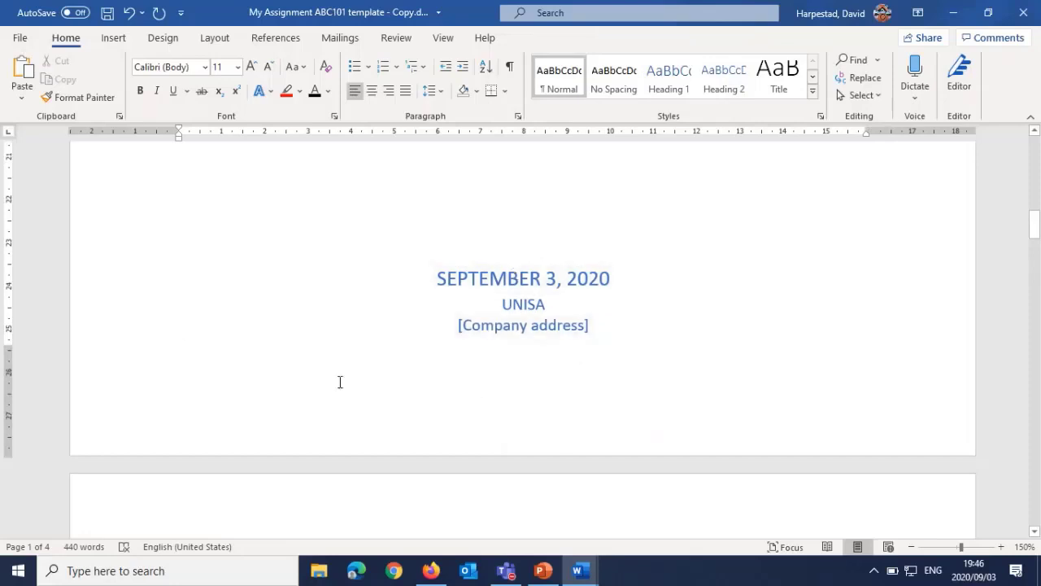
Step: Check the page numbering after the cover page and review the Question 12 task on headings and a table of contents
scroll(350, 376, up, 4)
scroll(539, 399, down, 6)
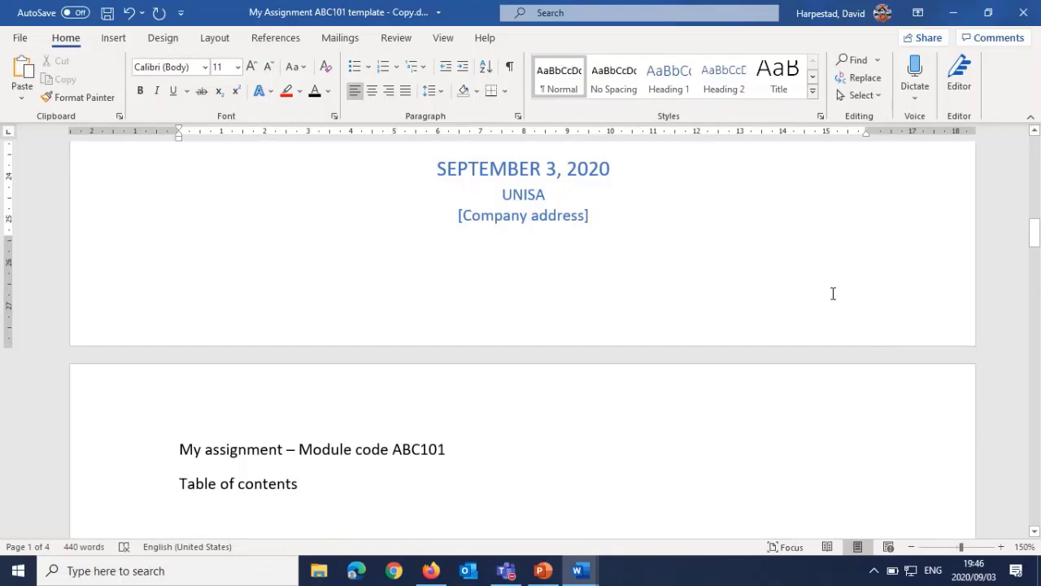
scroll(699, 390, down, 6)
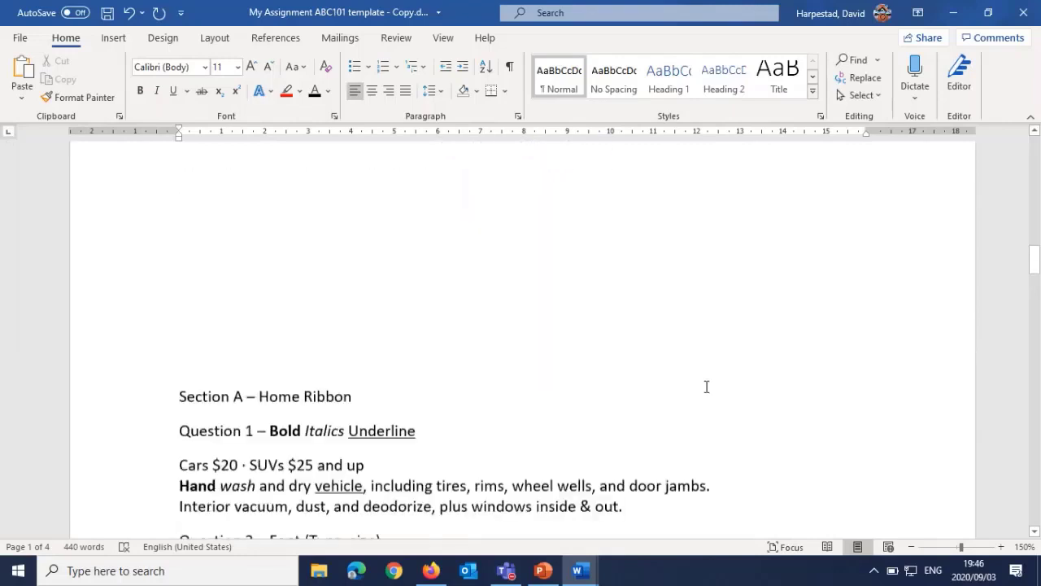
scroll(707, 386, down, 10)
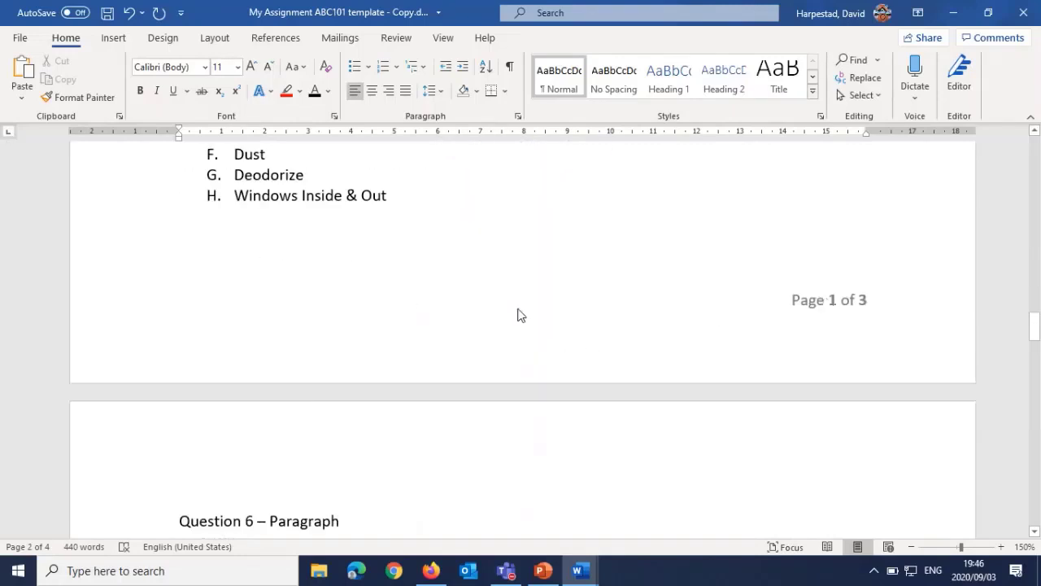
scroll(512, 315, down, 15)
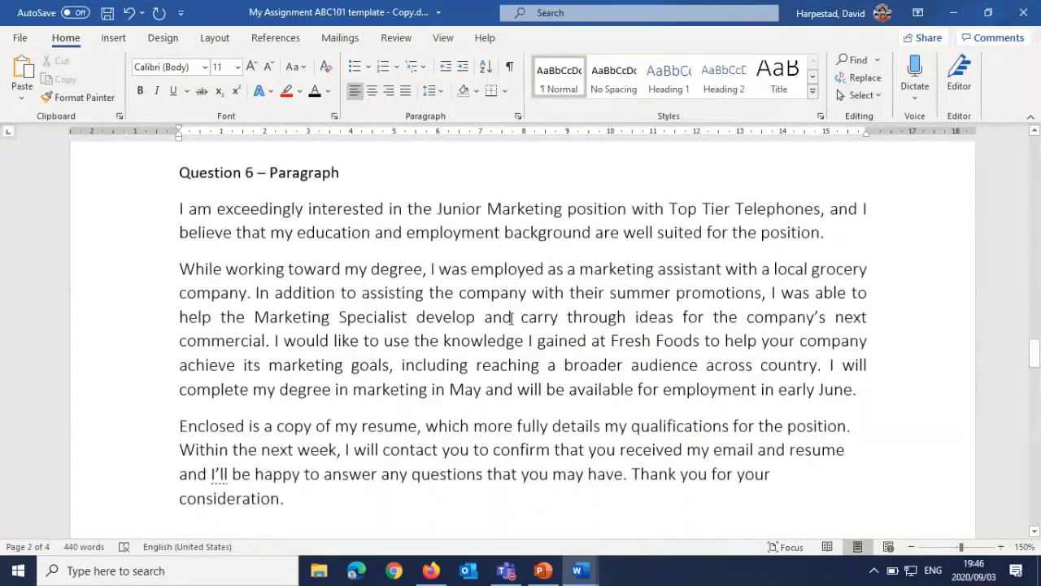
scroll(387, 358, down, 6)
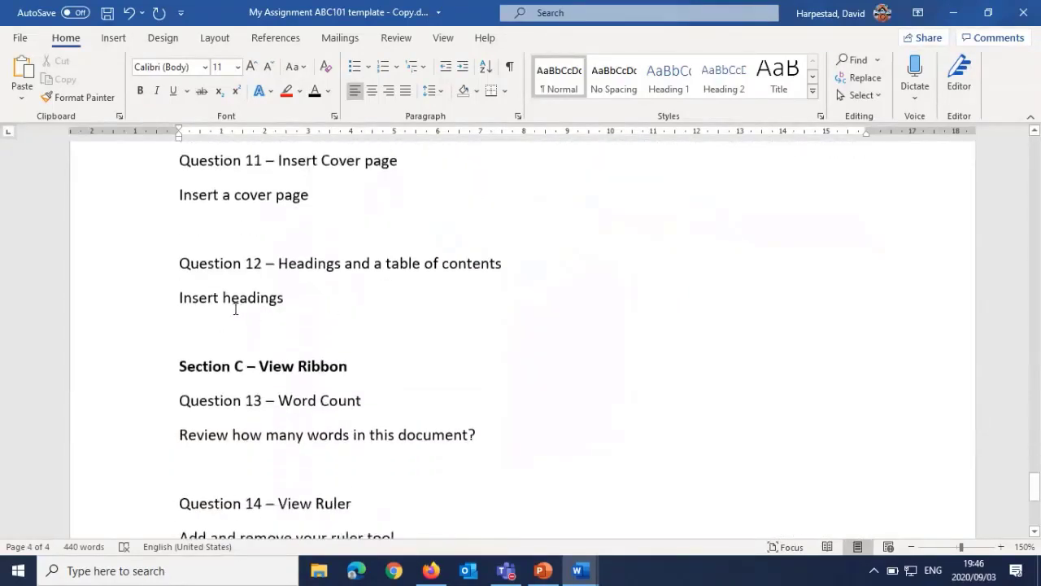
drag(301, 274, 501, 264)
click(309, 291)
click(331, 308)
Step: Apply the Heading 1 style to the "Section A – Home Ribbon" line below the table of contents area
scroll(332, 307, up, 15)
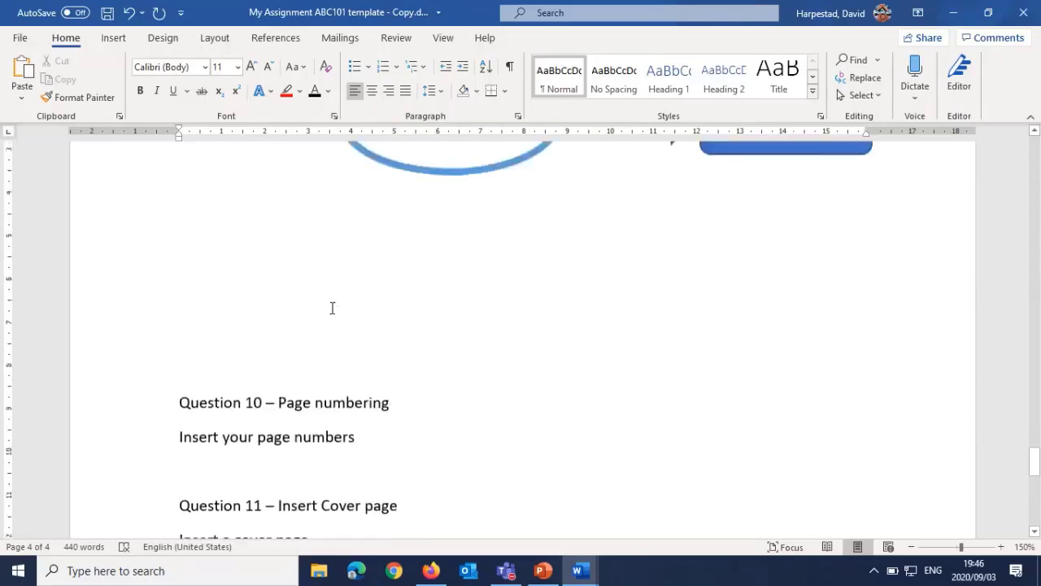
scroll(332, 307, up, 20)
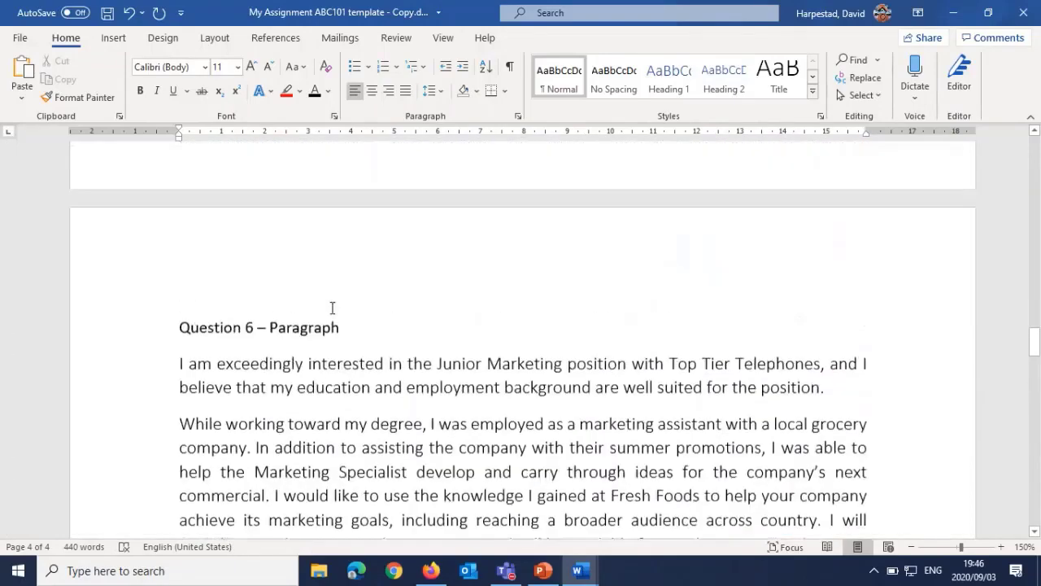
scroll(274, 325, down, 3)
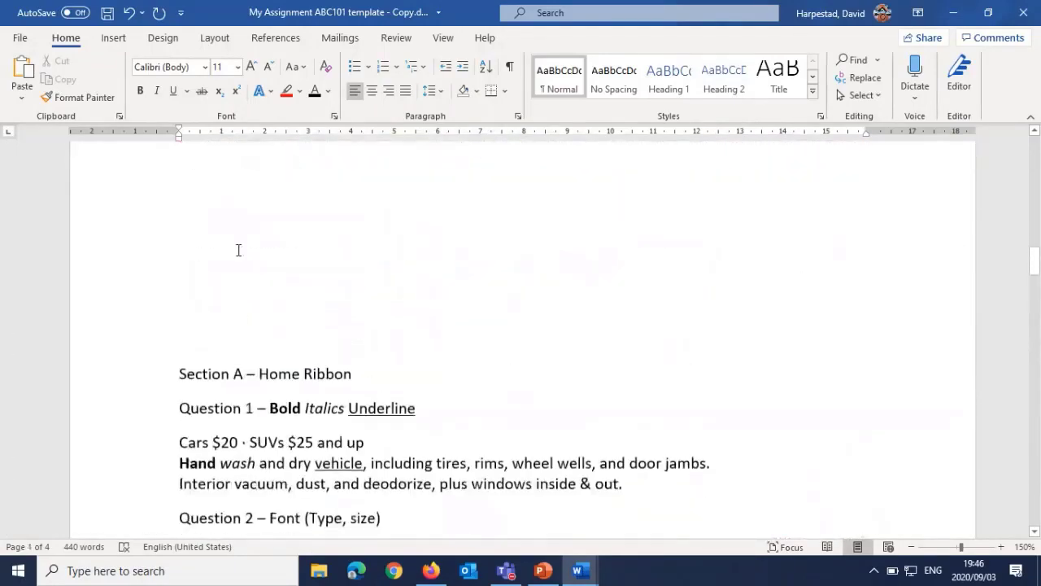
scroll(237, 249, up, 2)
click(209, 305)
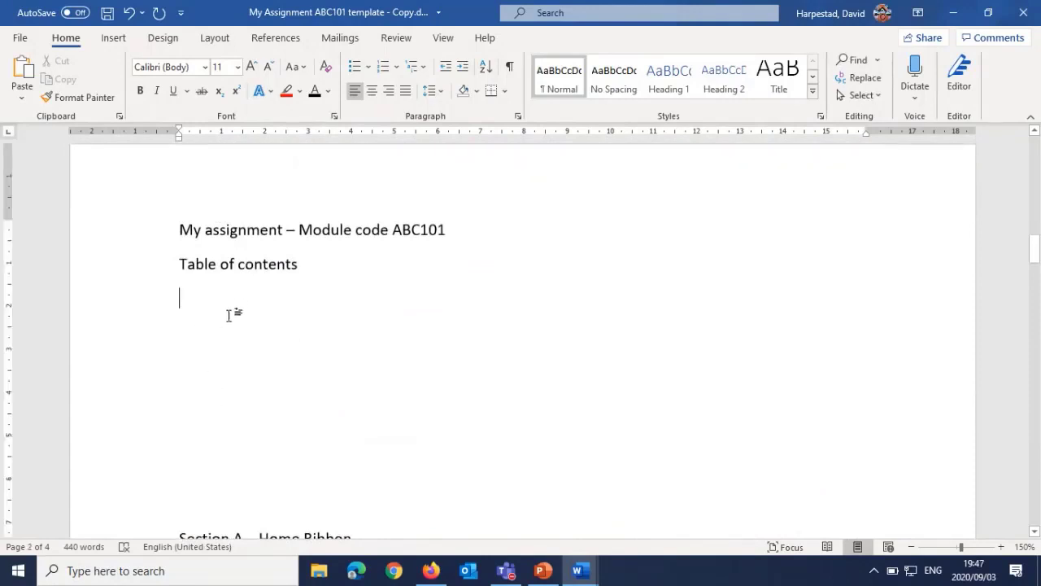
scroll(225, 321, down, 4)
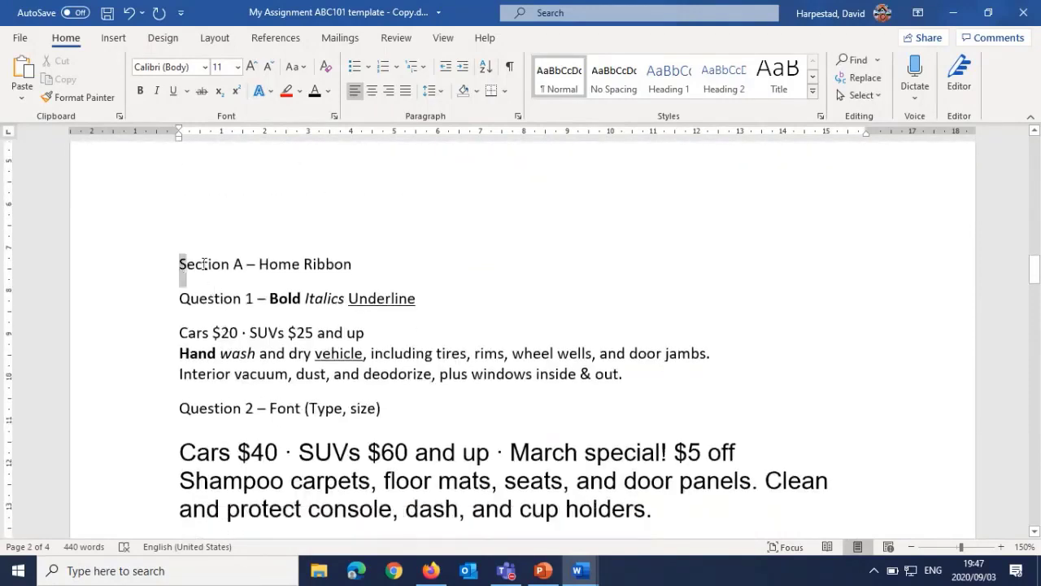
drag(204, 264, 338, 271)
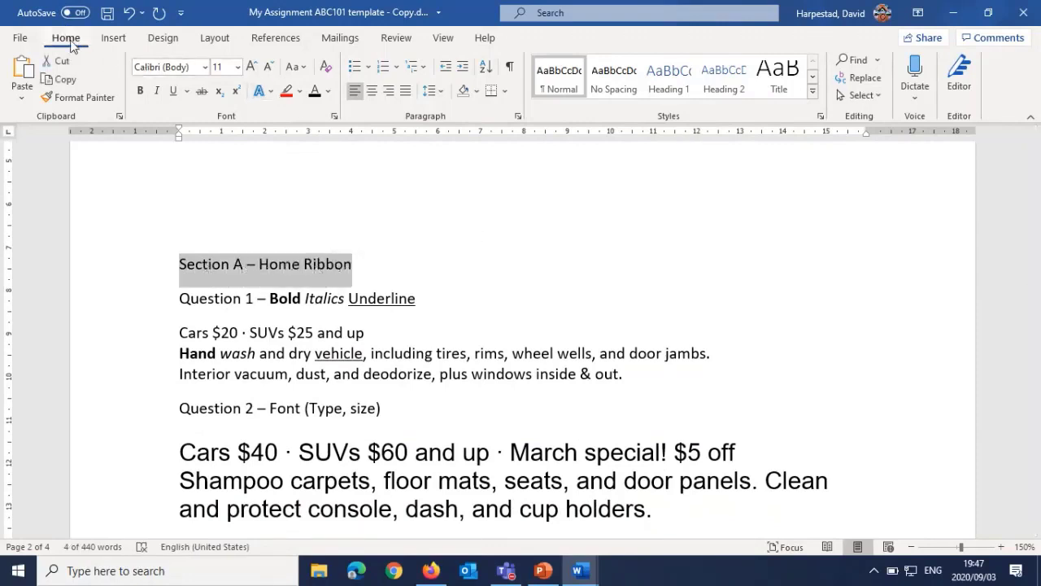
click(669, 81)
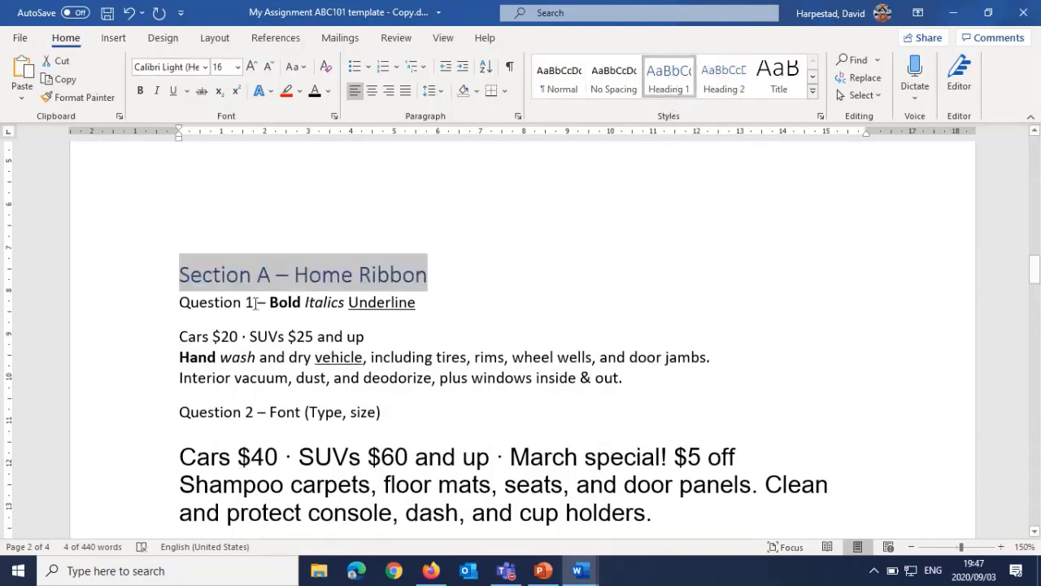
Step: Apply the Heading 2 style to the "Question 1" and "Question 2" title lines in Section A
drag(179, 303, 423, 305)
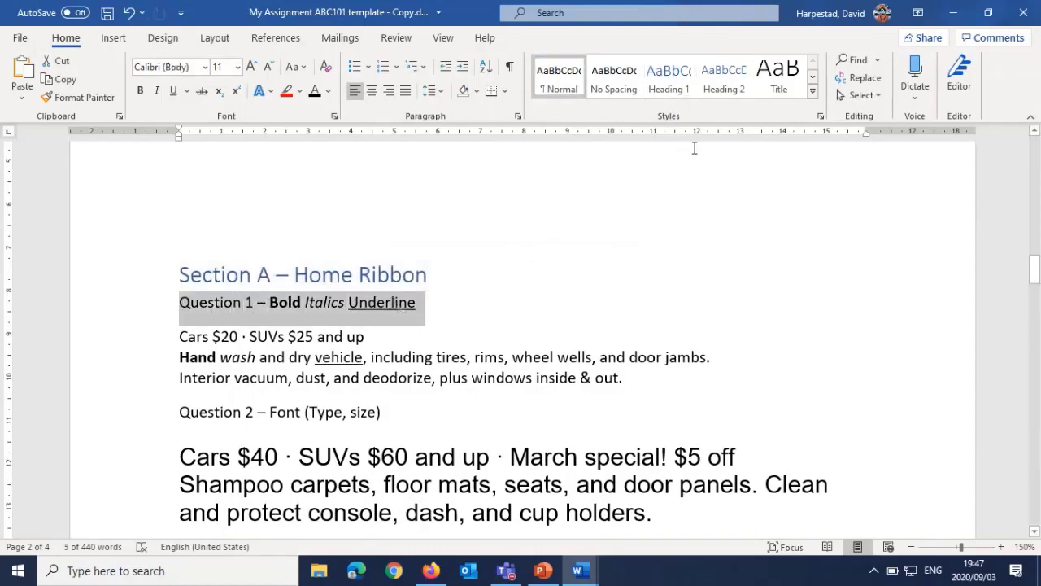
click(721, 81)
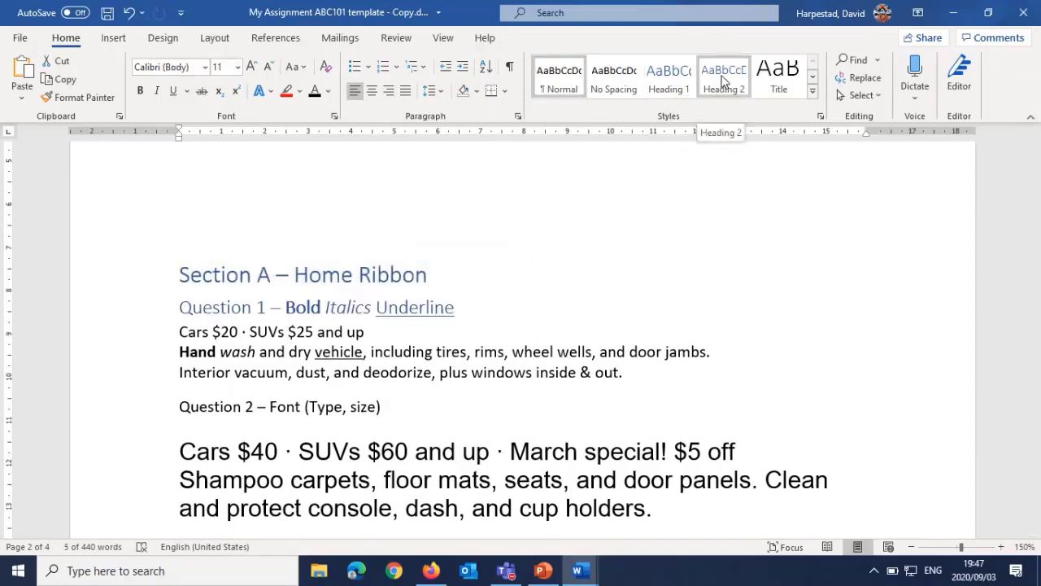
click(722, 82)
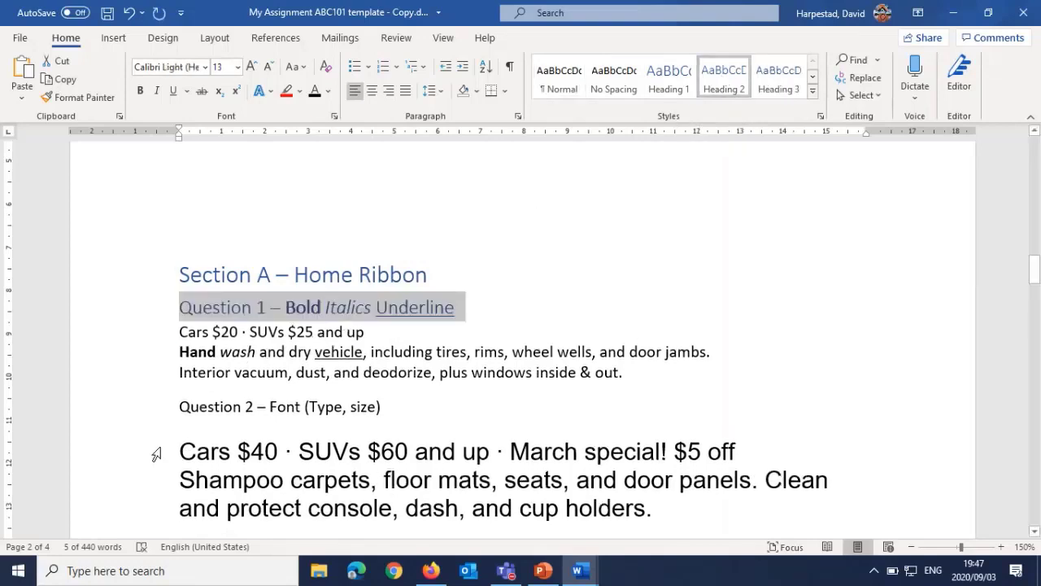
drag(187, 406, 390, 407)
click(737, 86)
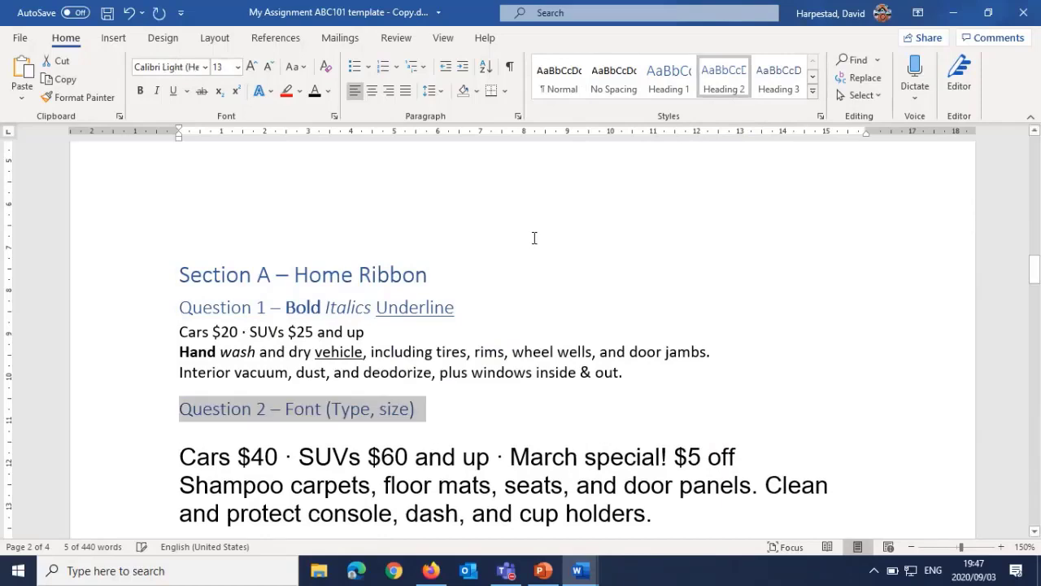
Step: Apply the Heading 2 style to the "Question 3 – Change case" title together with the two text lines below it
scroll(217, 397, down, 2)
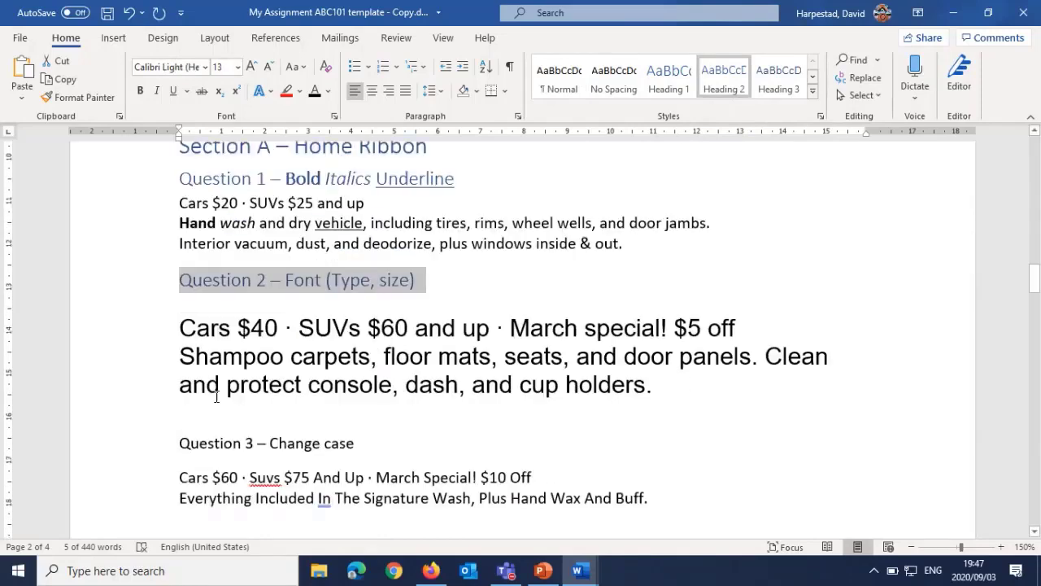
scroll(217, 397, down, 5)
drag(179, 243, 649, 296)
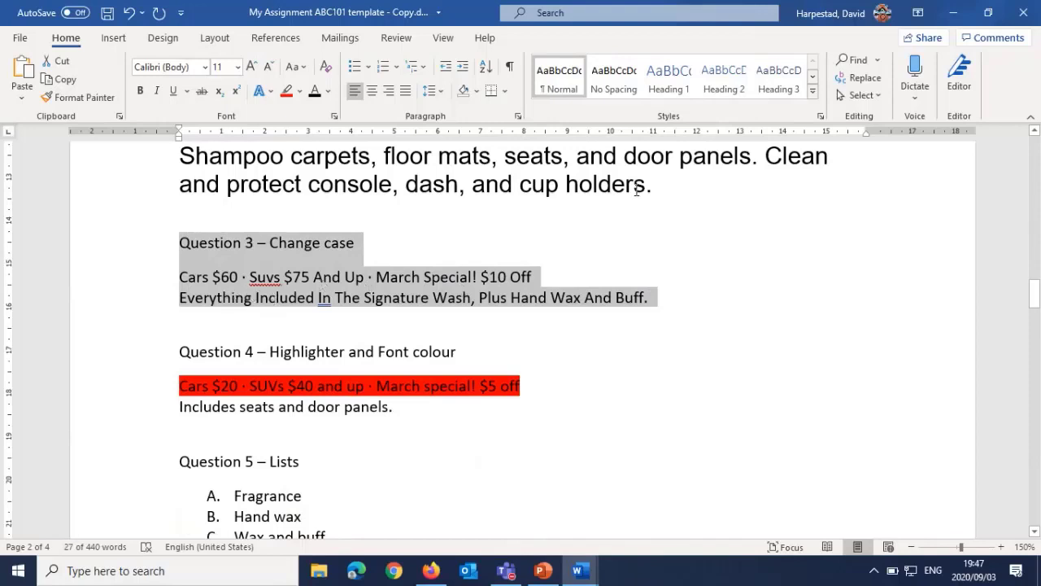
click(723, 81)
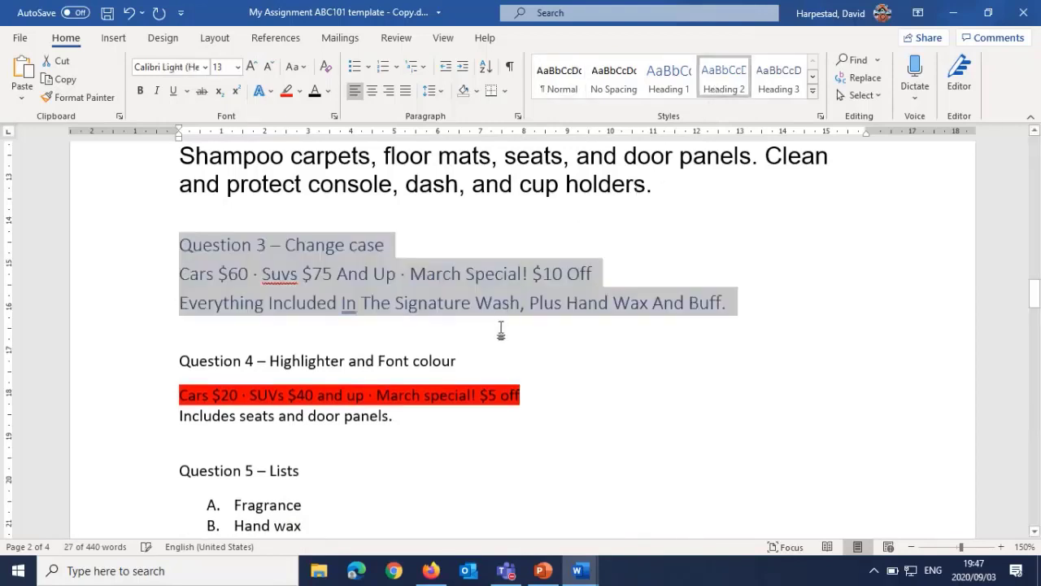
Step: Apply the Heading 3 style to the "Question 4" title line and Heading 2 to the "Question 5 – Lists" title line
scroll(315, 377, down, 1)
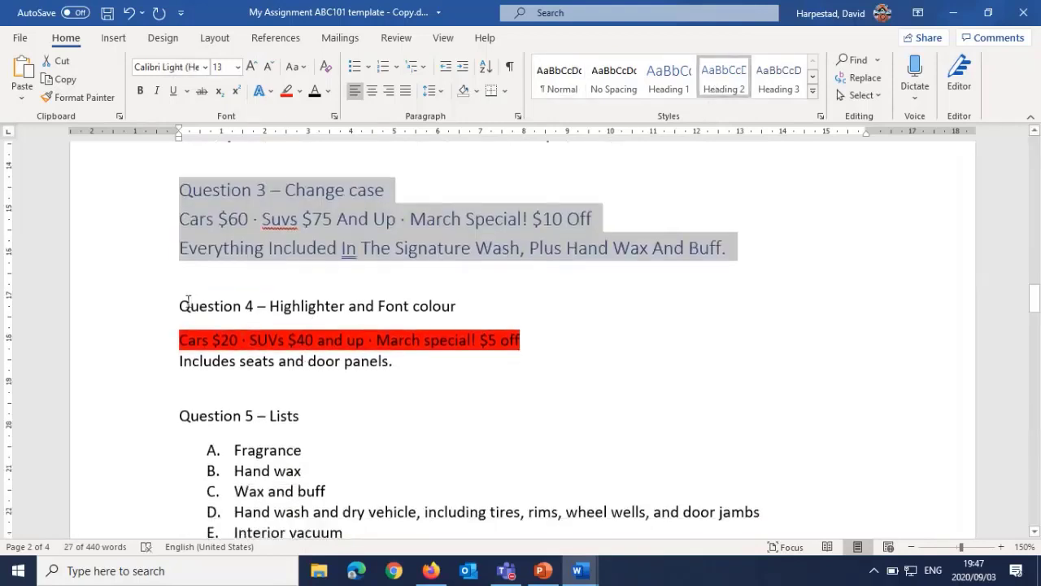
drag(179, 302, 448, 306)
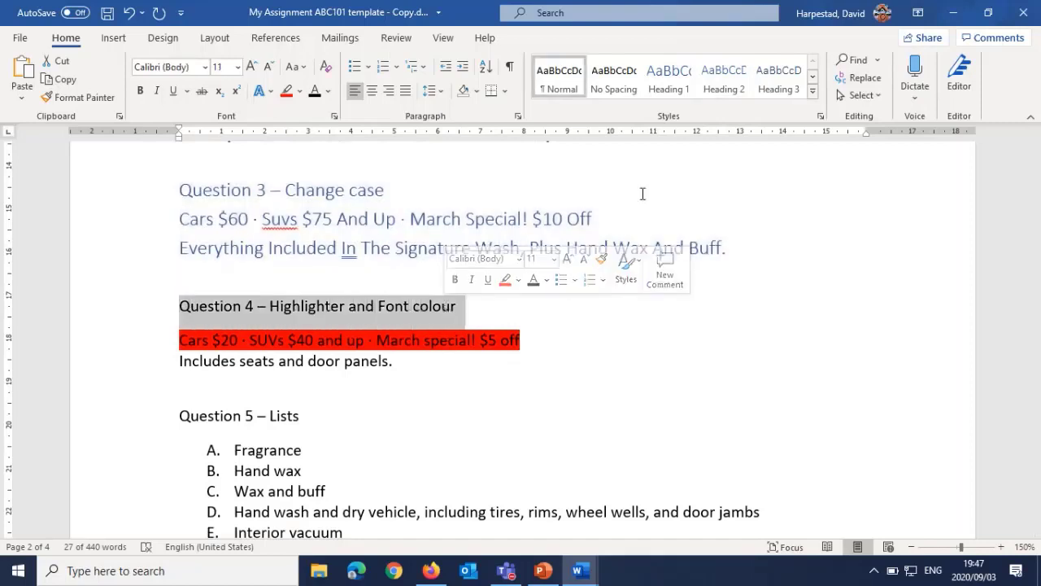
click(780, 79)
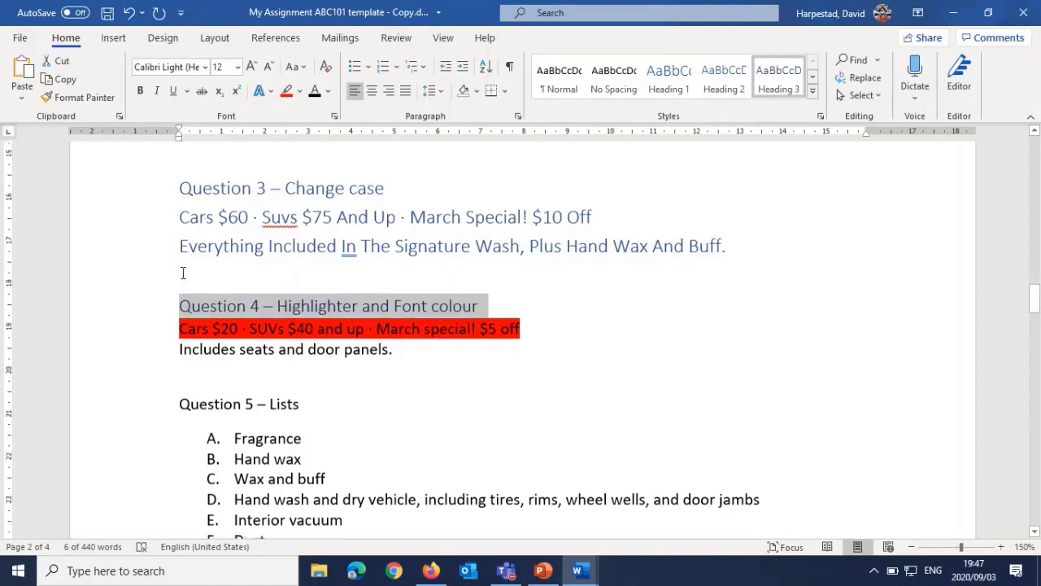
scroll(184, 269, down, 3)
drag(181, 241, 299, 242)
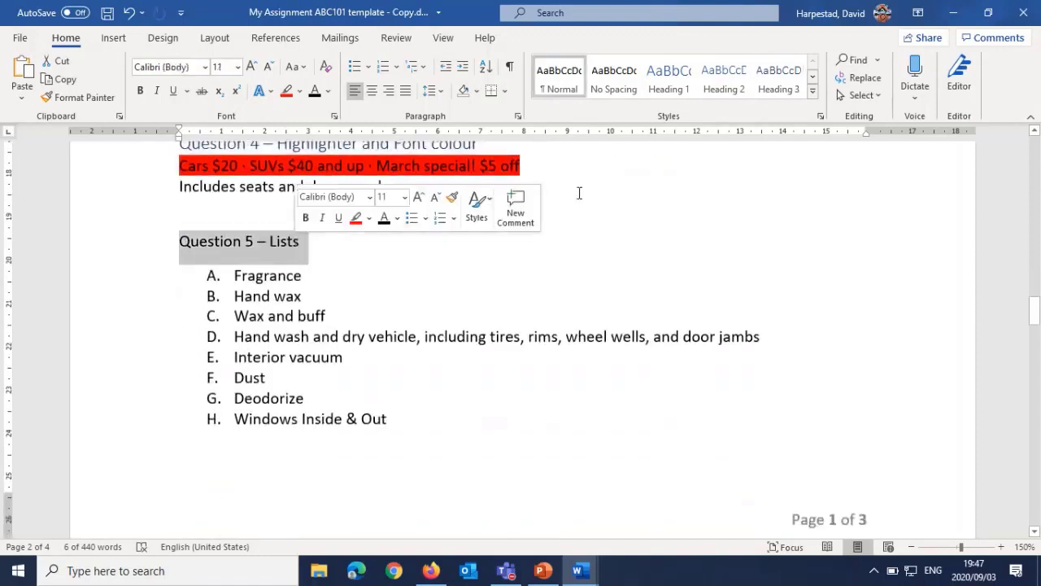
click(717, 85)
Step: Apply the Heading 1 style to the "Section B – Insert Ribbon" line
scroll(279, 344, down, 5)
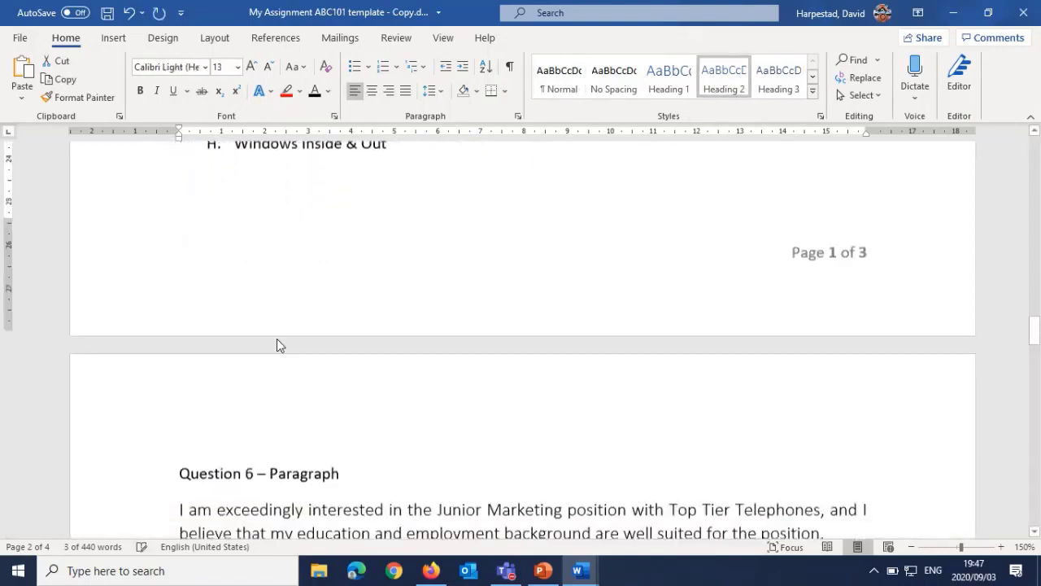
scroll(274, 341, down, 6)
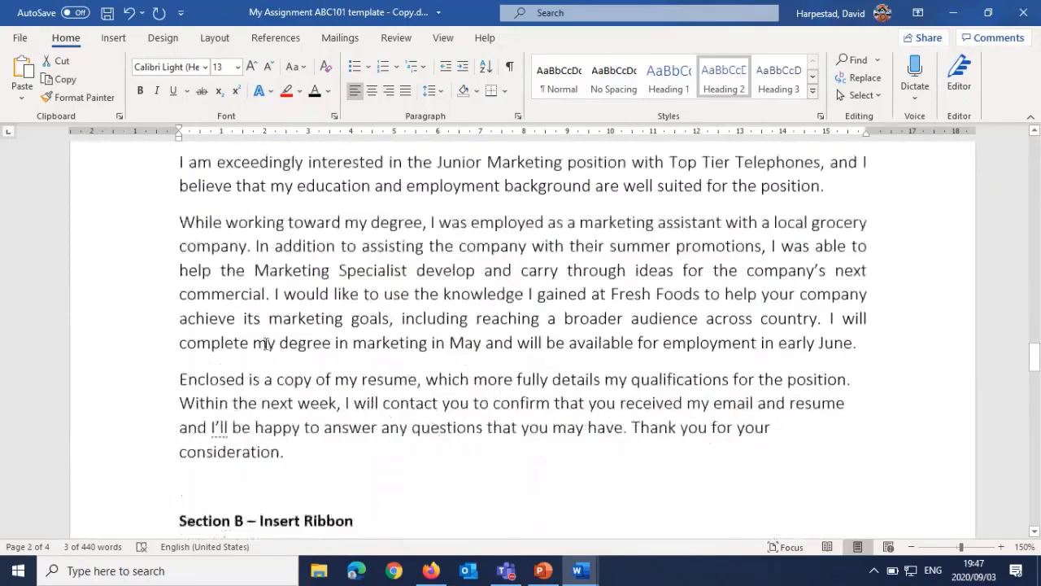
scroll(266, 343, down, 5)
drag(179, 202, 358, 204)
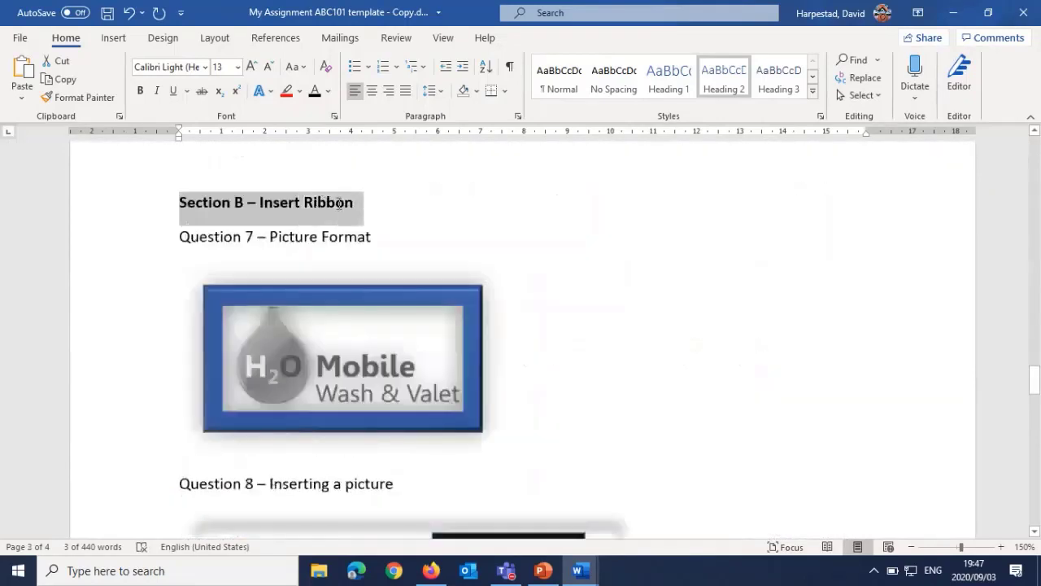
click(670, 84)
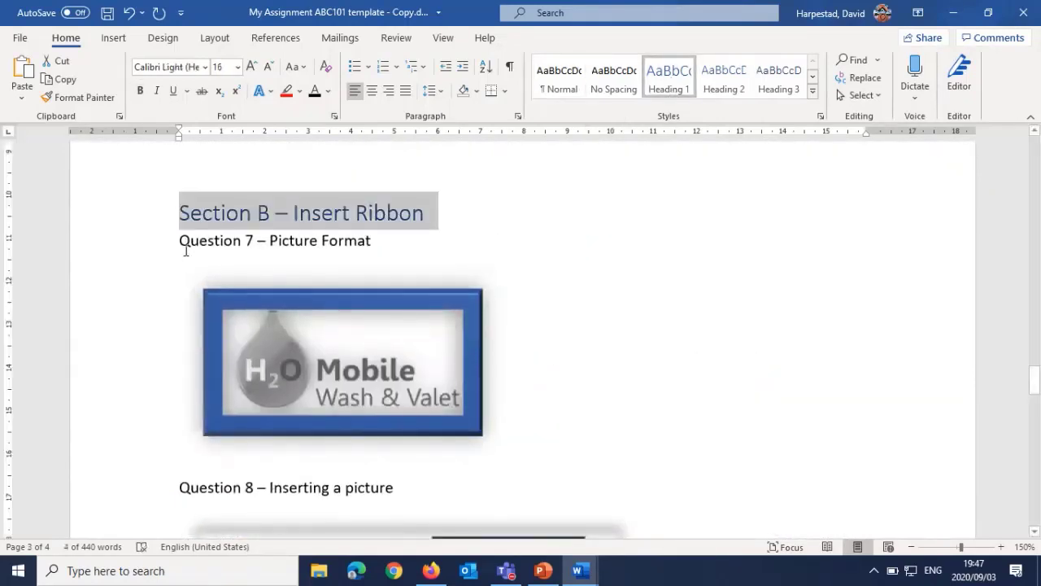
Step: Apply the Heading 2 style to the "Question 7 – Picture Format" and "Question 8 – Inserting a picture" title lines in Section B
drag(184, 243, 349, 244)
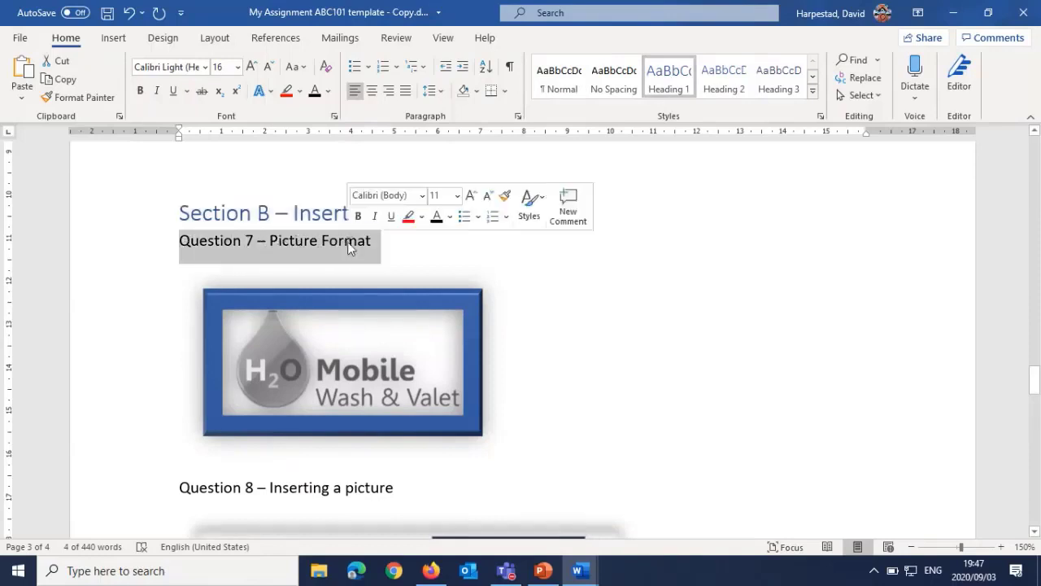
click(669, 81)
click(574, 197)
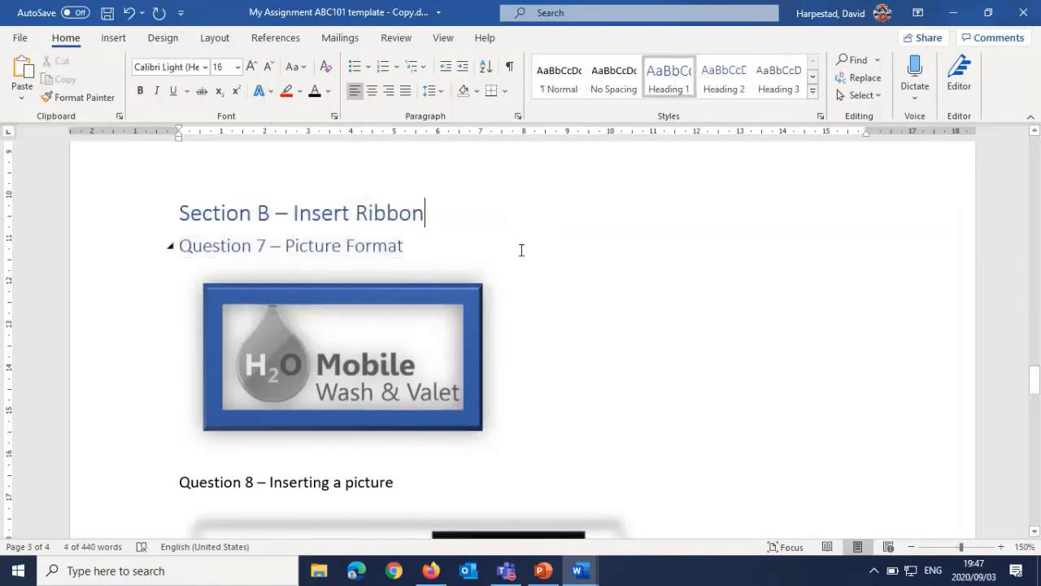
scroll(227, 329, down, 3)
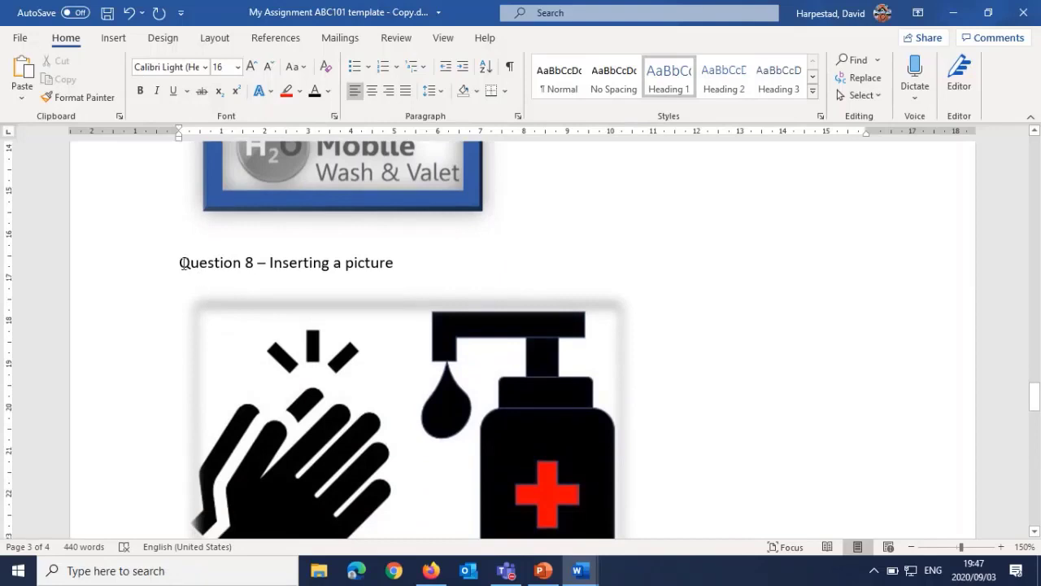
drag(227, 262, 395, 262)
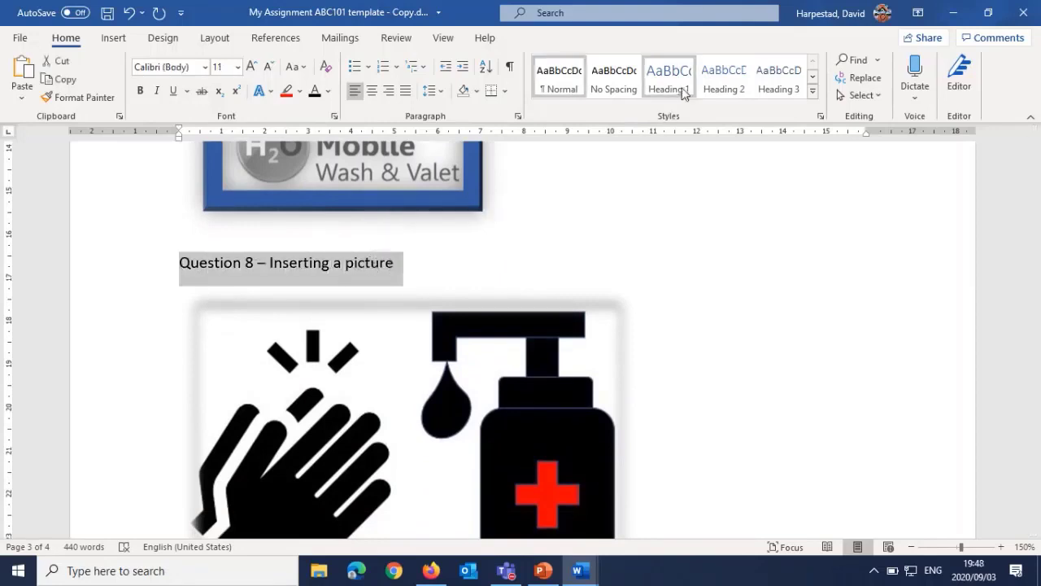
click(709, 85)
click(521, 244)
Step: Insert an Automatic Table 2 table of contents on the empty line below the typed "Table of contents" text
scroll(399, 367, up, 3)
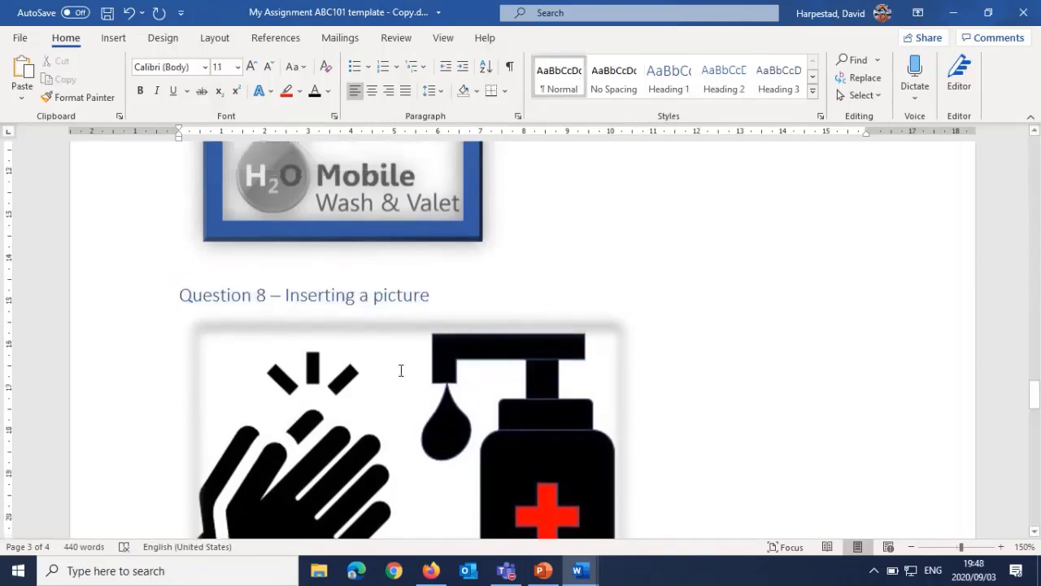
scroll(400, 371, up, 5)
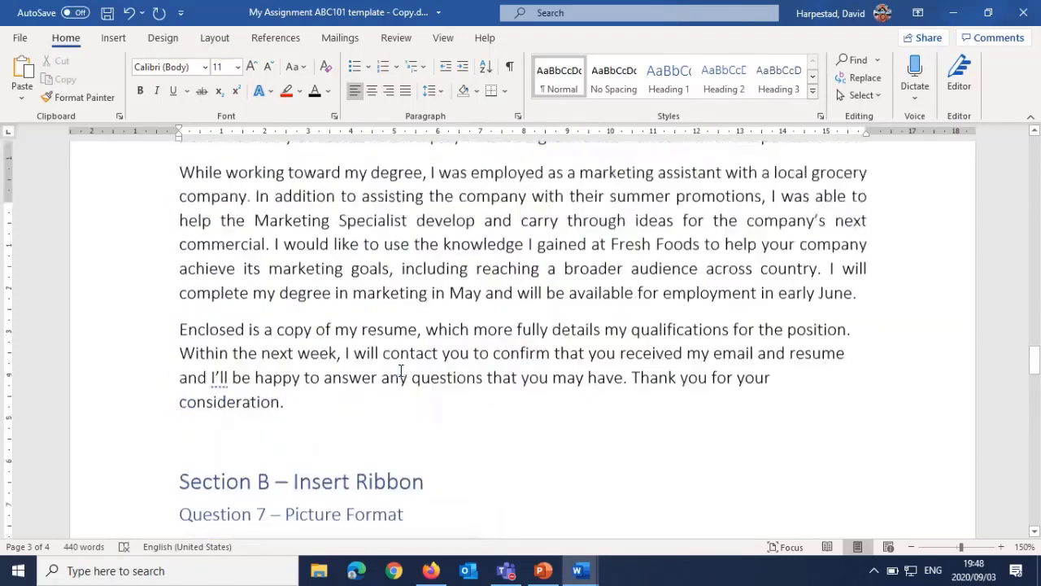
scroll(401, 370, up, 1)
scroll(401, 370, up, 15)
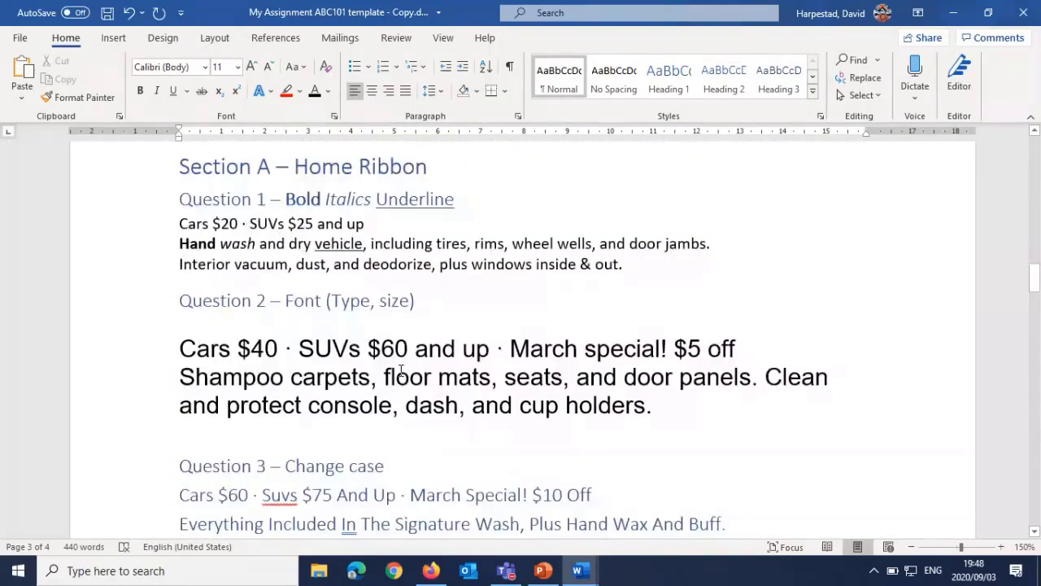
scroll(400, 370, down, 4)
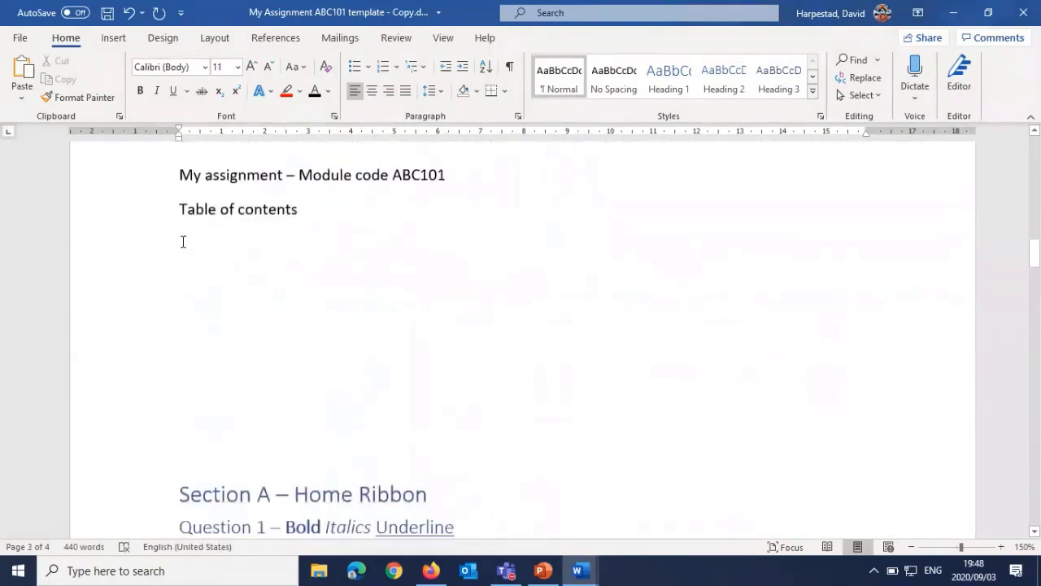
click(183, 240)
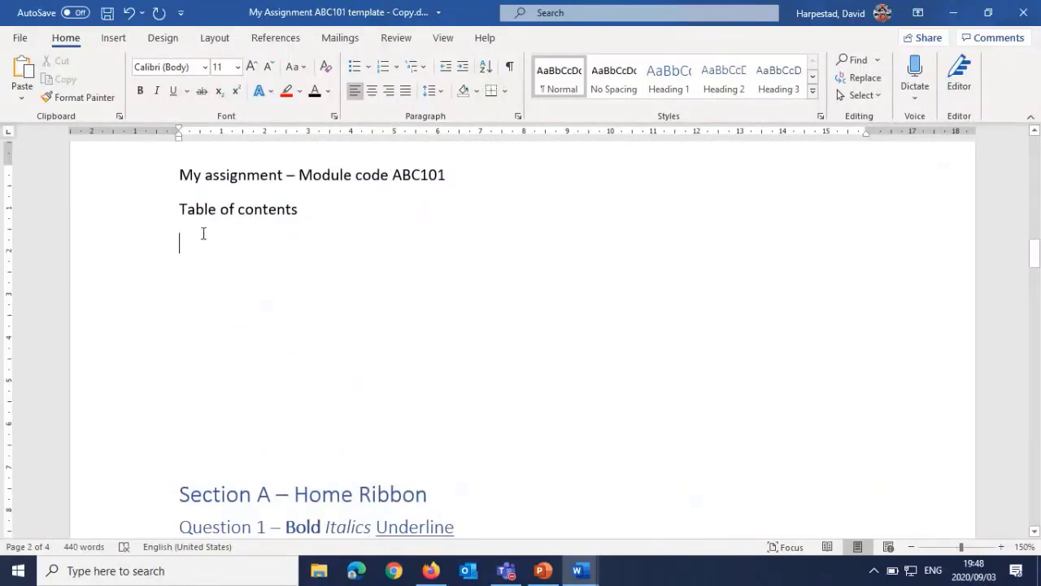
click(388, 43)
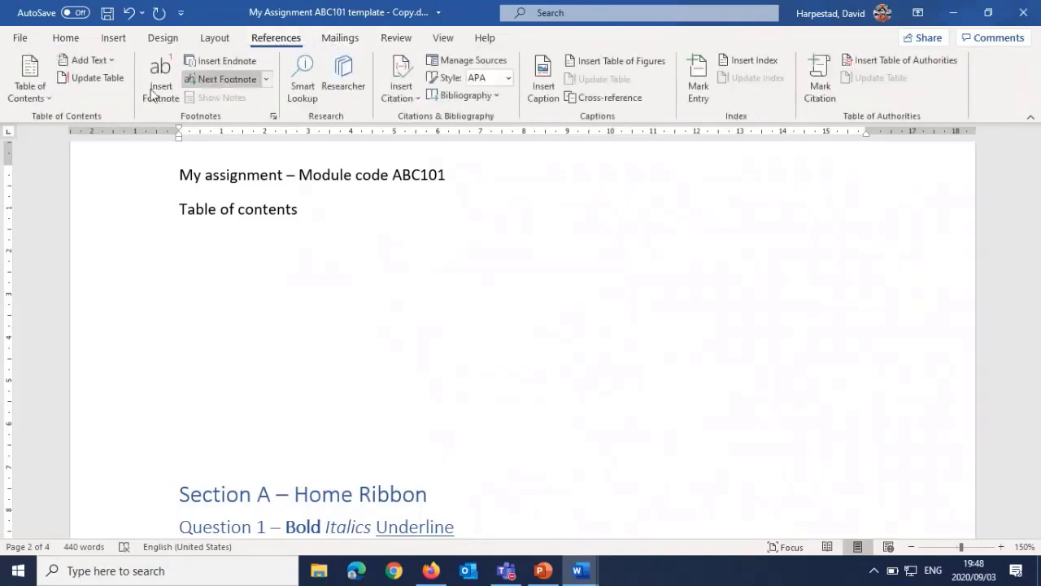
click(38, 90)
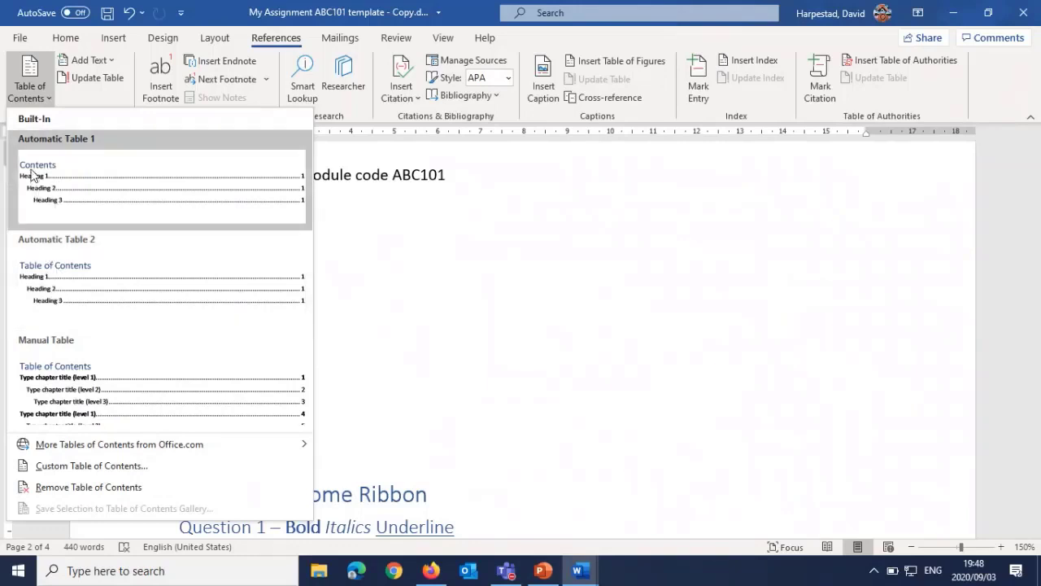
click(54, 281)
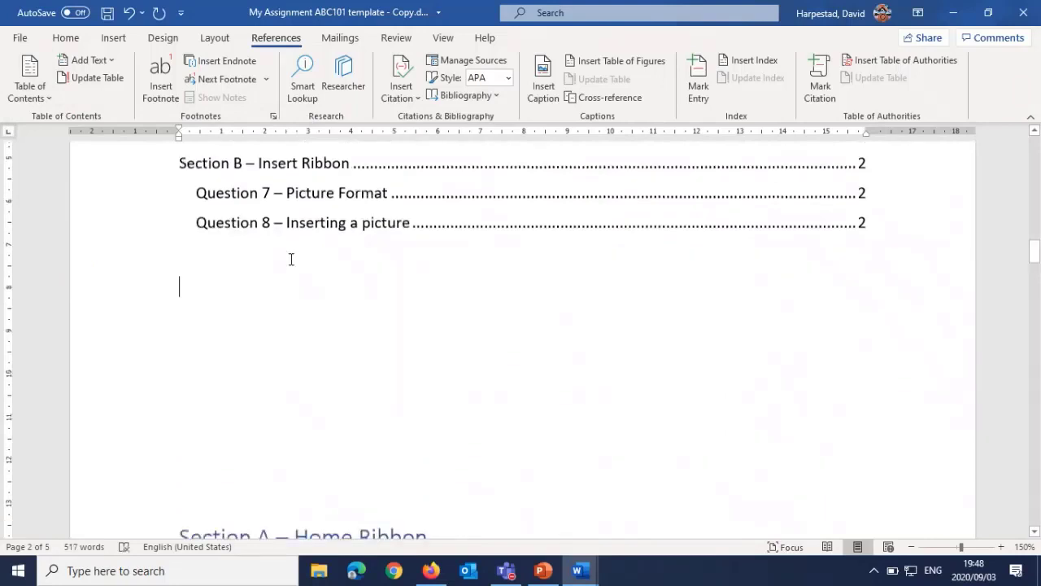
Step: Delete the typed "Table of contents" line above the inserted table of contents
scroll(291, 259, up, 10)
click(379, 253)
key(BackSpace)
key(BackSpace)
key(BackSpace)
key(BackSpace)
key(BackSpace)
key(BackSpace)
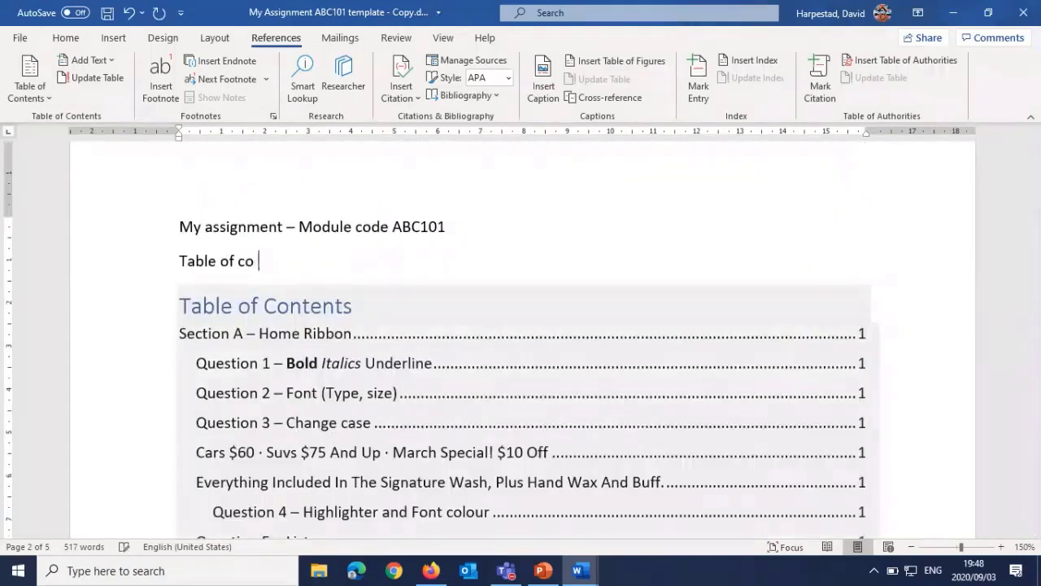
key(BackSpace)
key(BackSpace)
key(BackSpace)
key(BackSpace)
key(BackSpace)
key(BackSpace)
key(BackSpace)
key(BackSpace)
key(BackSpace)
key(BackSpace)
key(BackSpace)
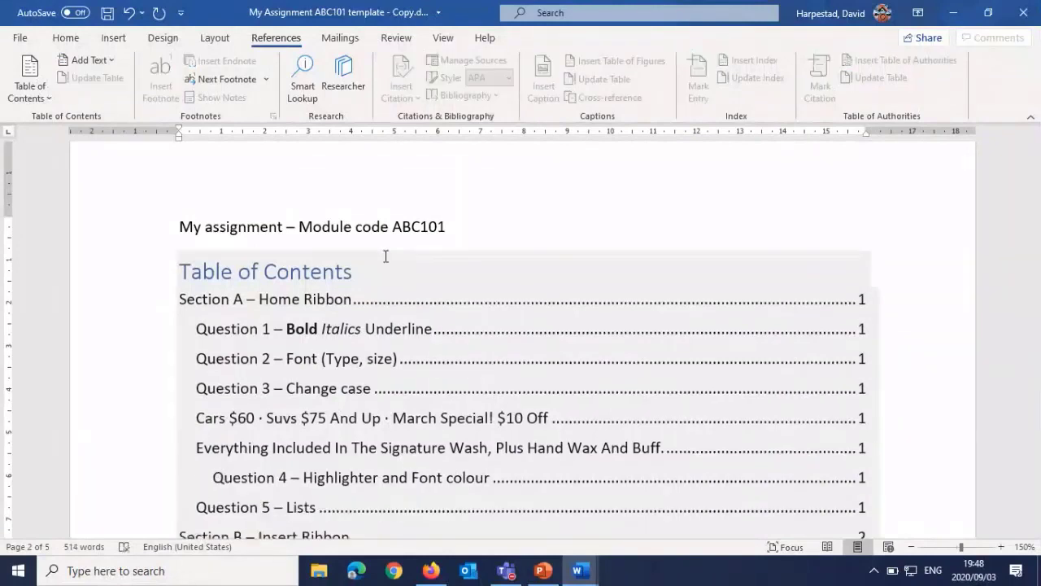
Step: Apply the Normal style to the "Cars $60" and "Everything Included" lines under the Question 3 heading
scroll(344, 411, down, 2)
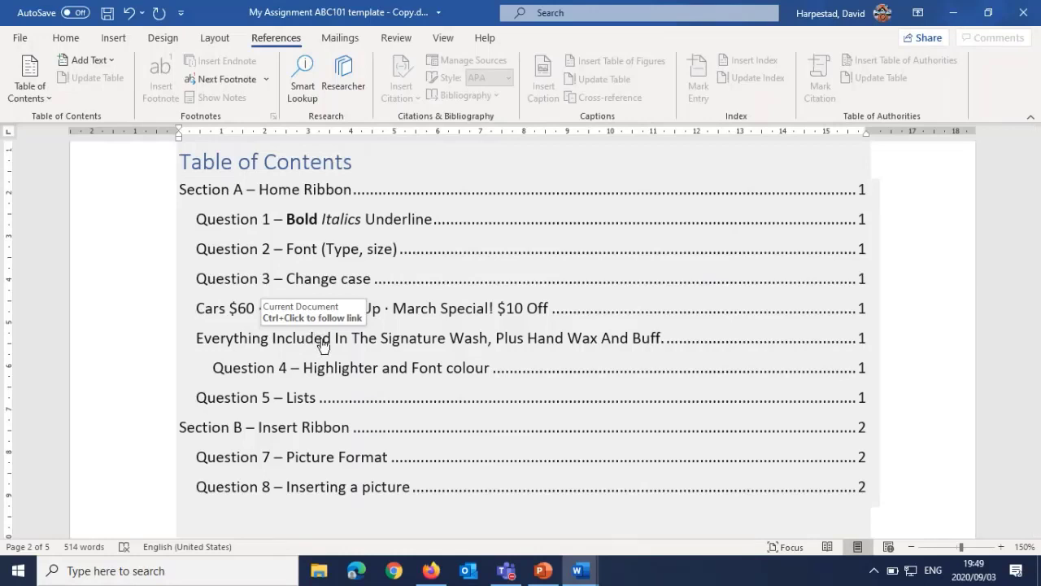
ctrl+click(360, 336)
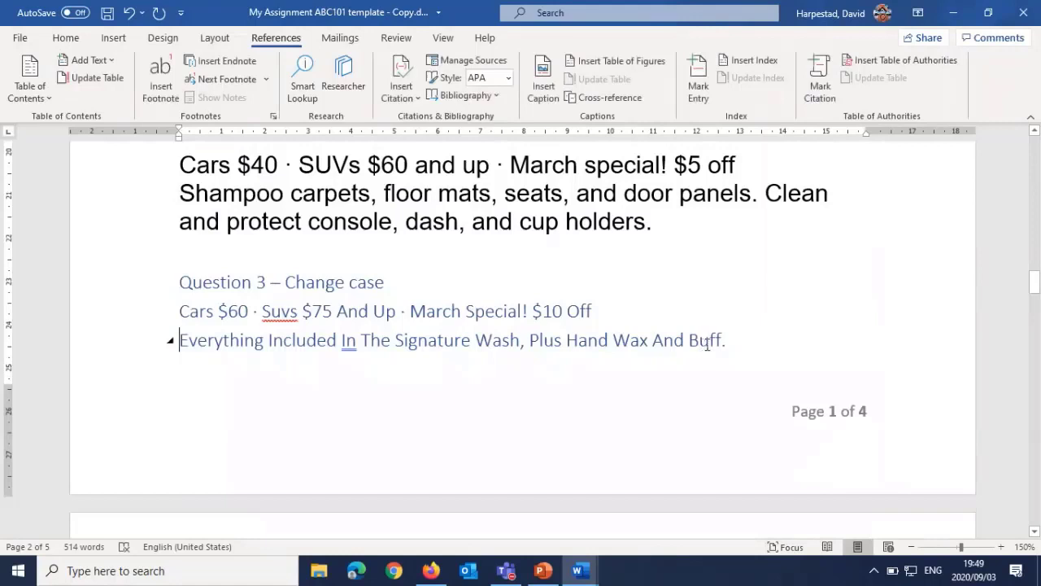
drag(728, 340, 210, 321)
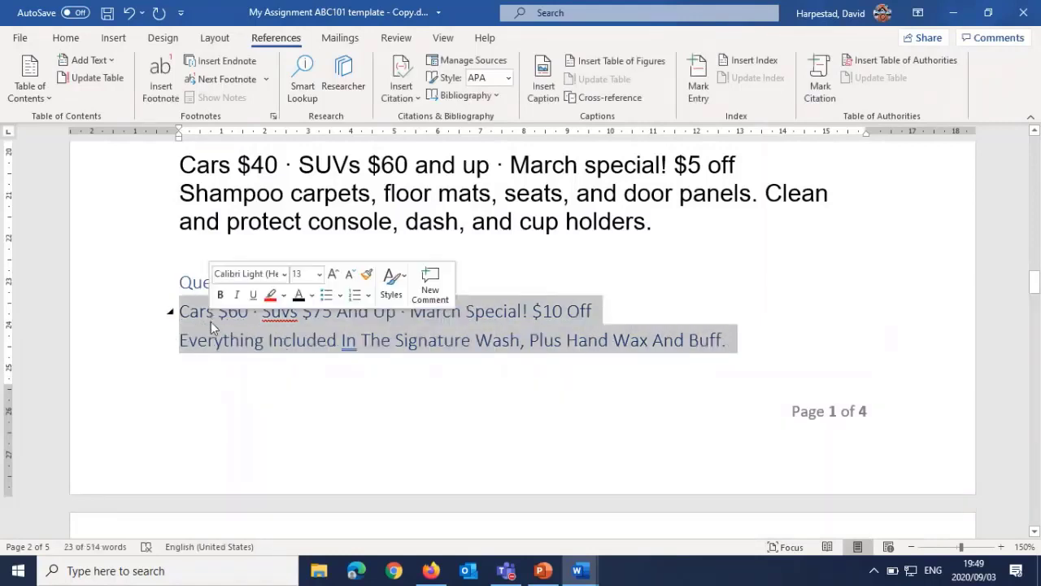
click(65, 39)
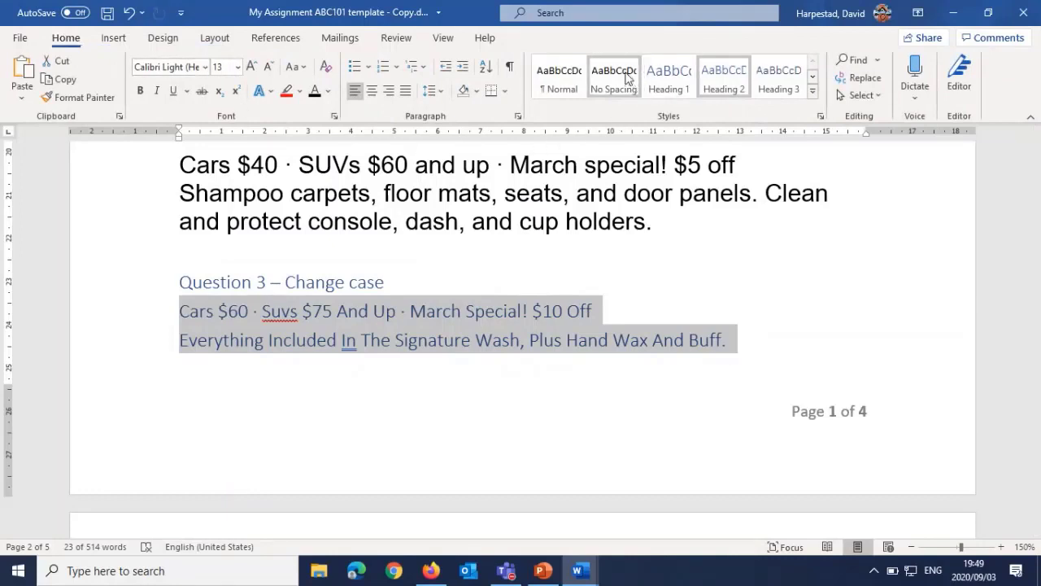
click(569, 77)
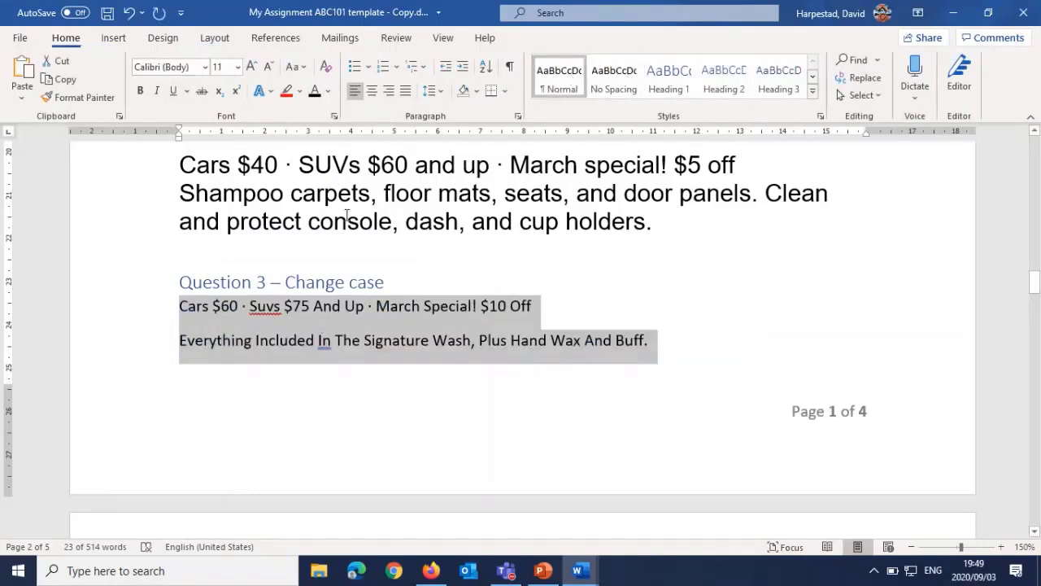
scroll(376, 315, up, 3)
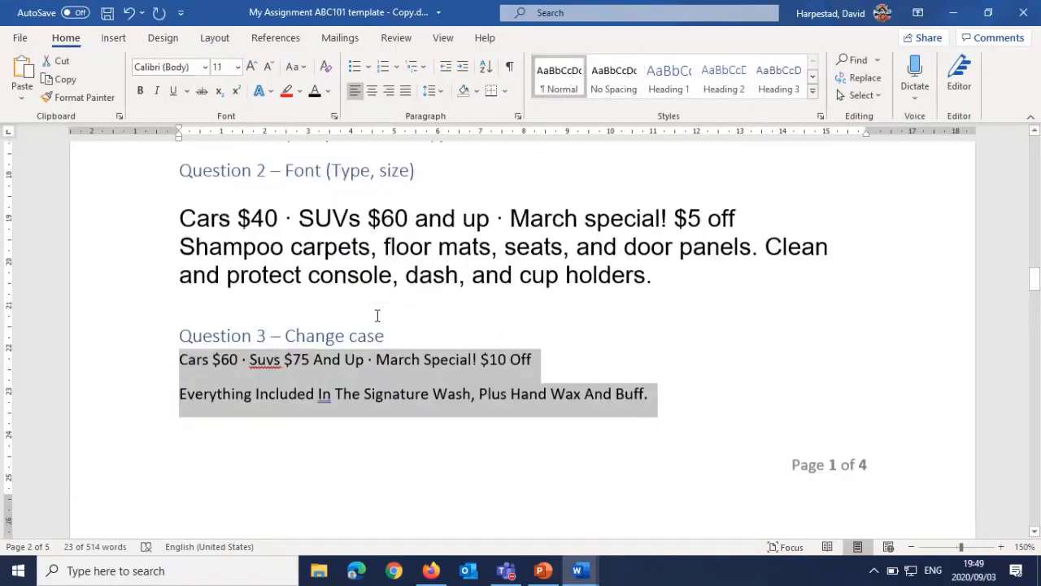
Step: Update the entire table of contents so its entries and page numbers match the current headings
scroll(376, 315, up, 5)
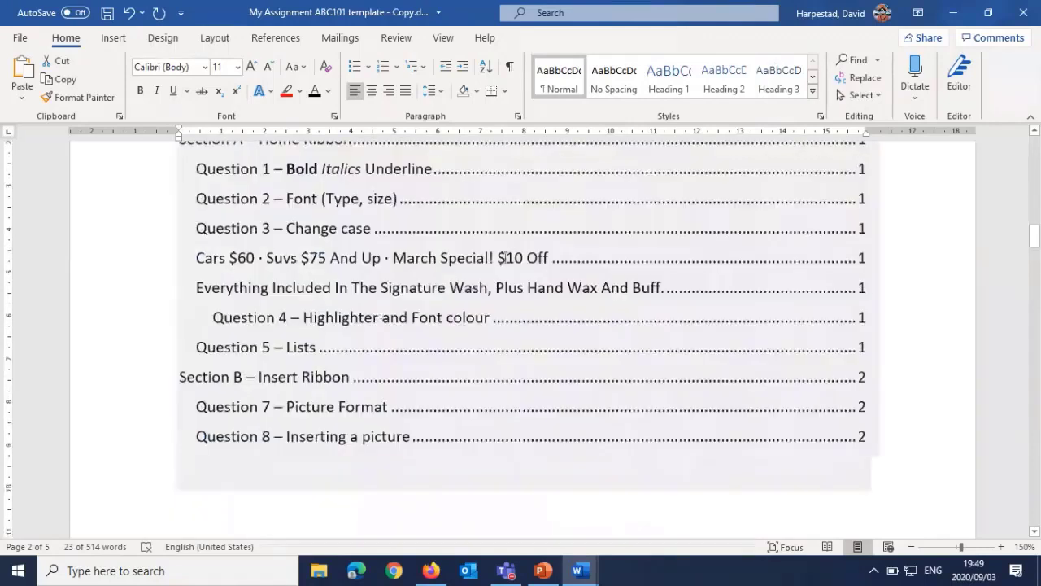
right_click(508, 250)
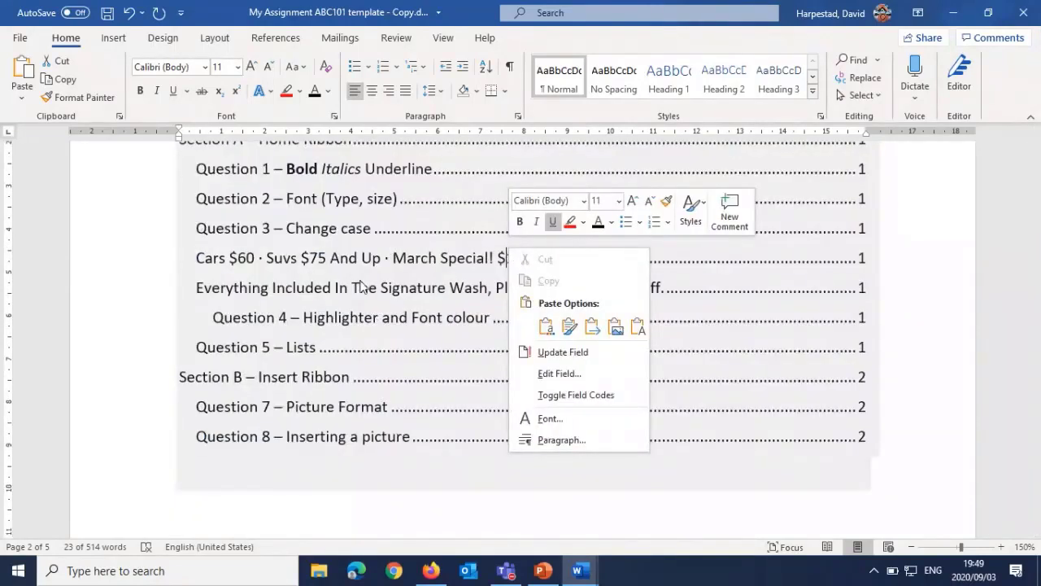
click(552, 357)
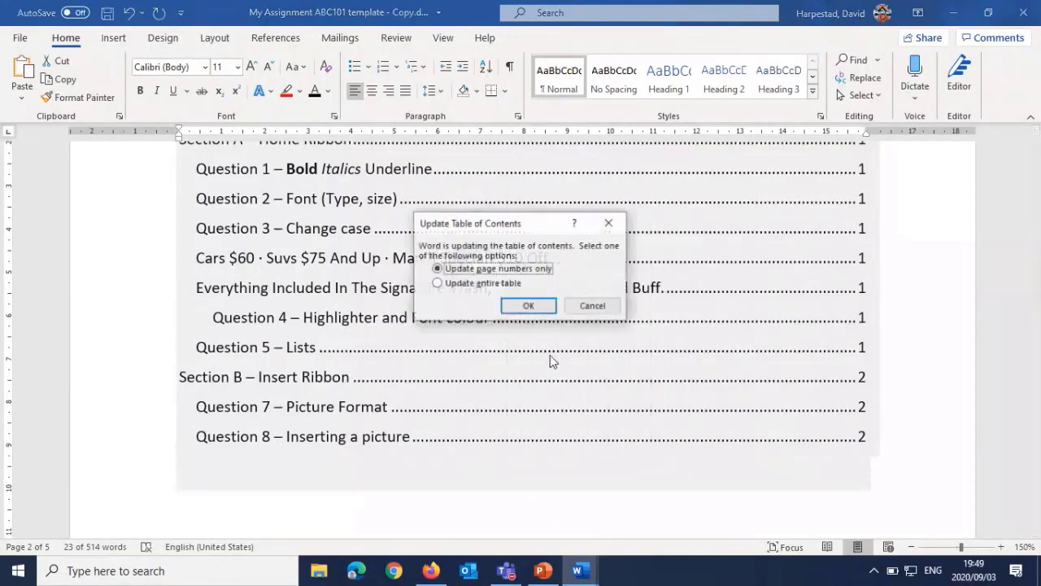
click(487, 284)
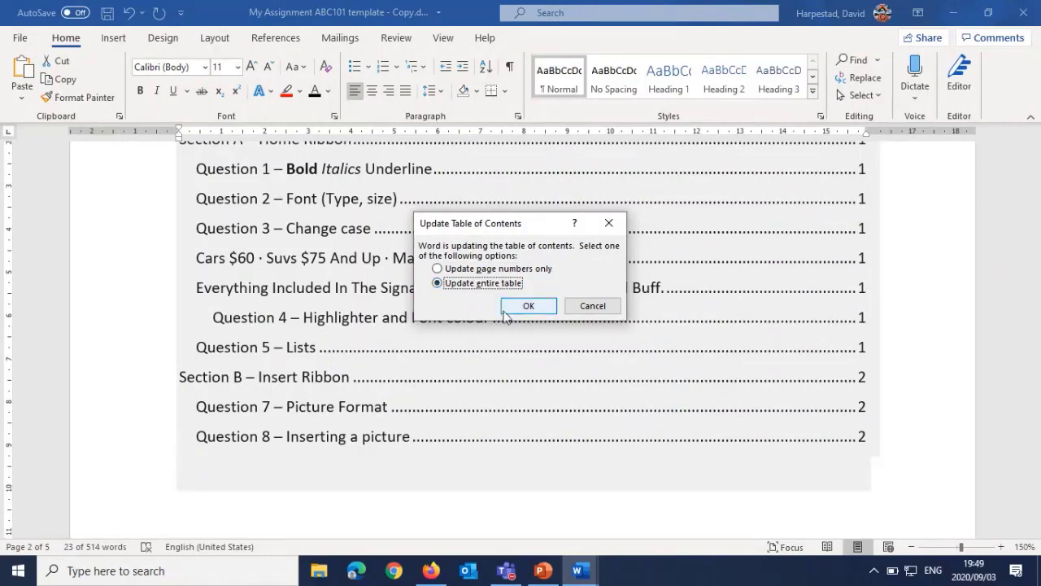
click(523, 306)
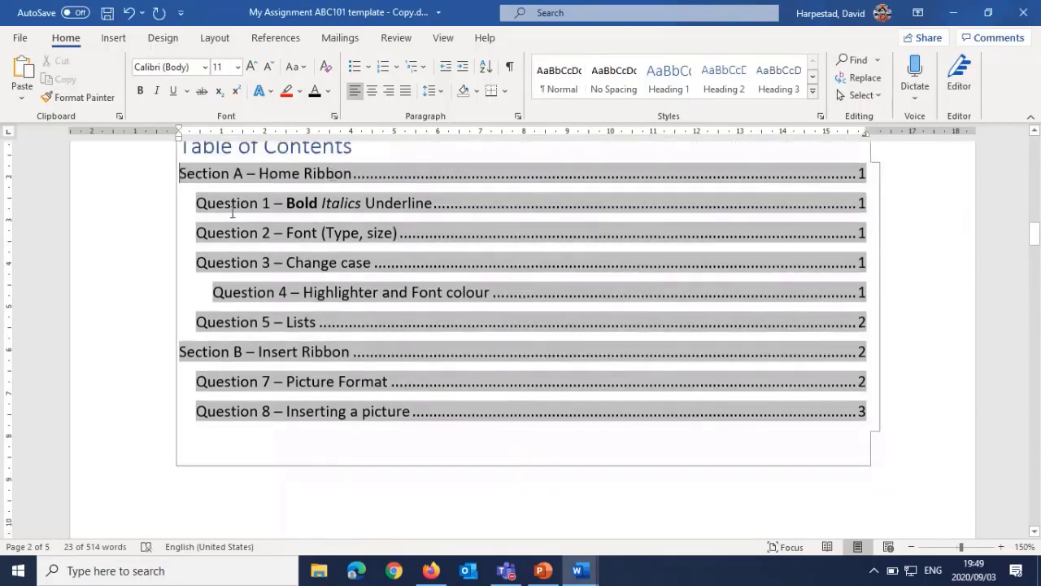
click(149, 290)
click(260, 479)
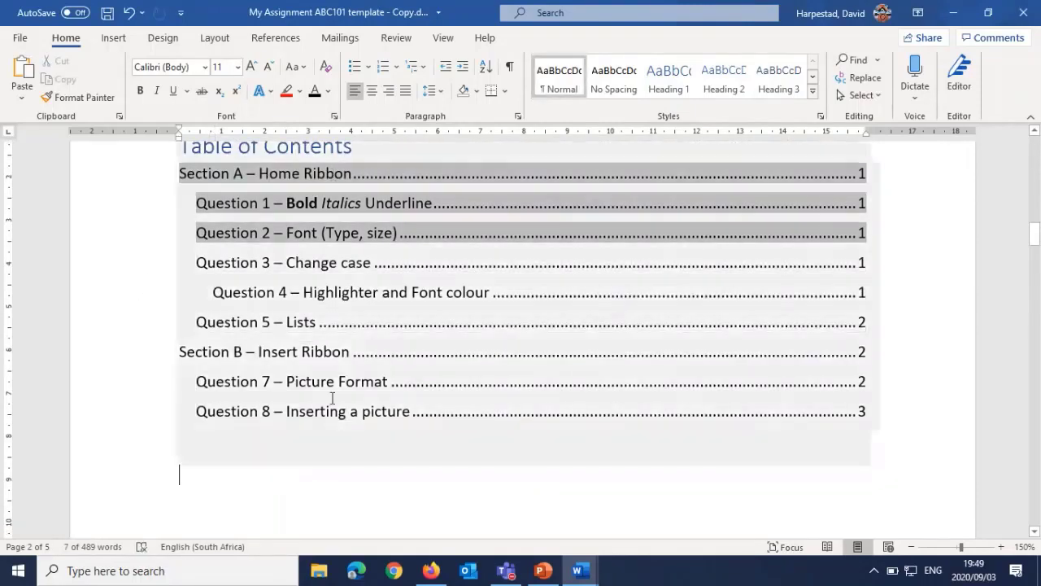
scroll(449, 384, up, 3)
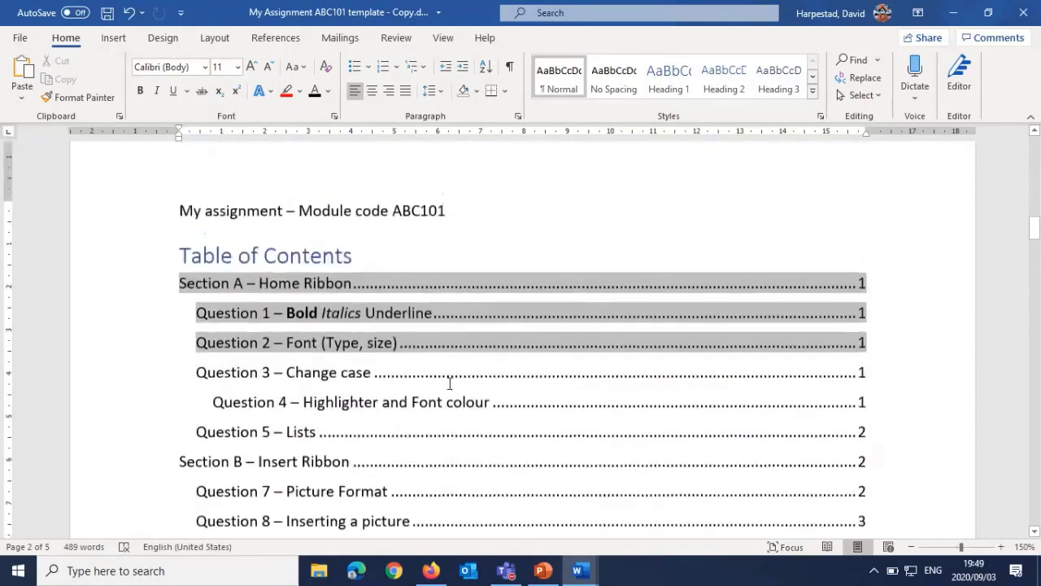
click(511, 208)
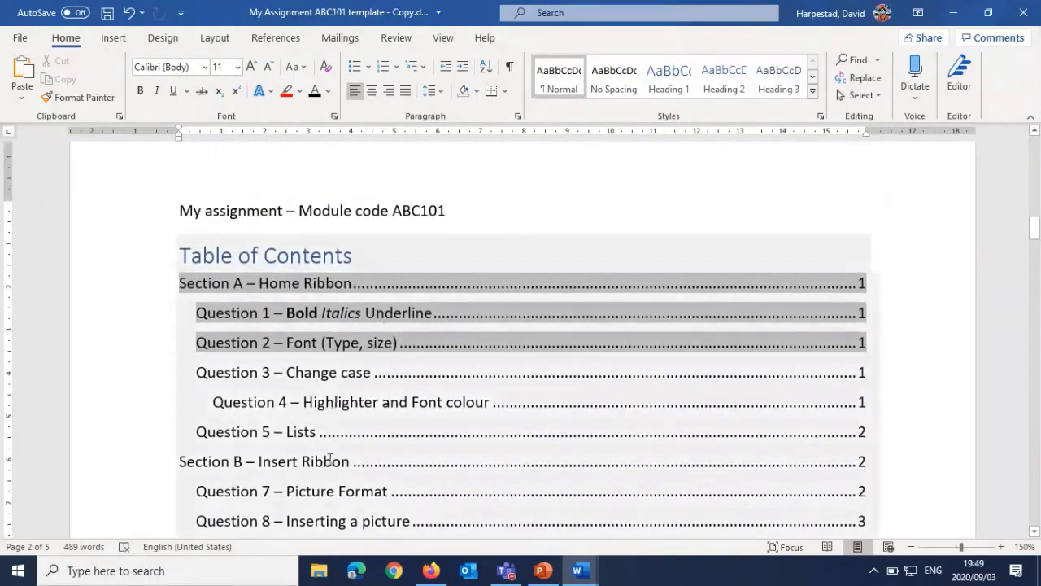
Step: Check the document's word count statistics for Question 13 in Section C, and close them
scroll(340, 436, down, 12)
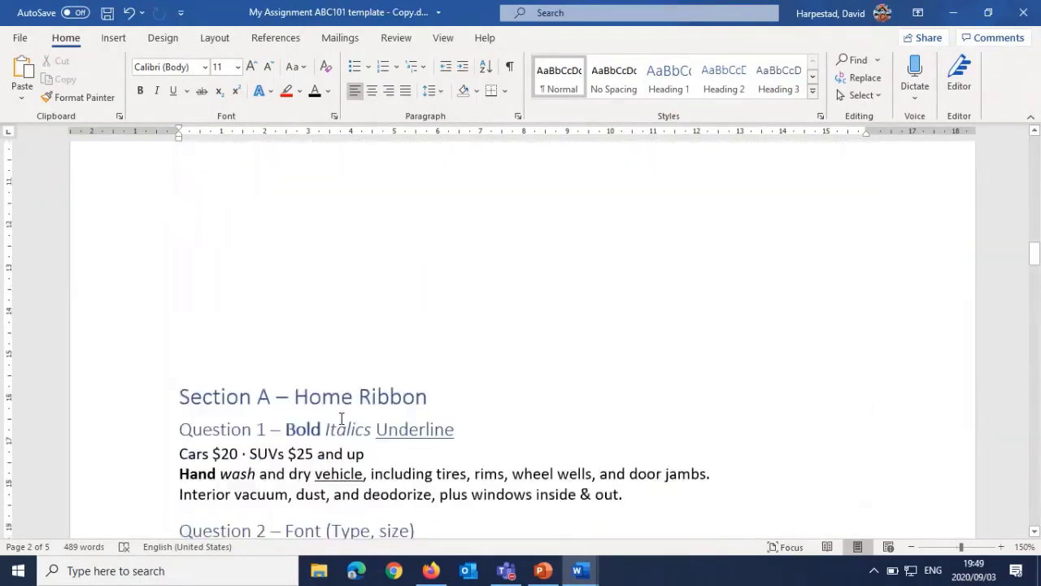
scroll(341, 418, down, 20)
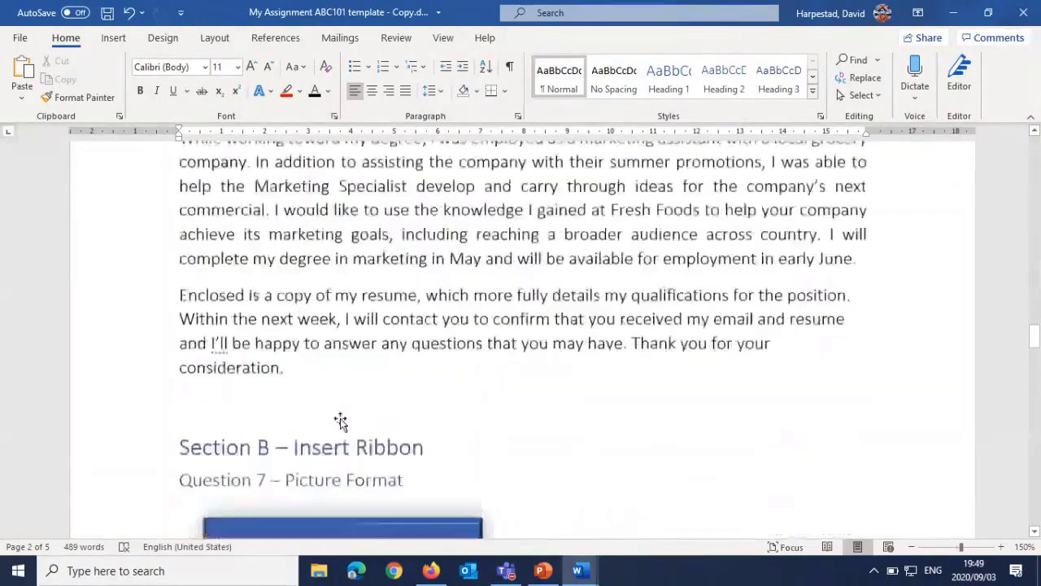
scroll(341, 418, down, 20)
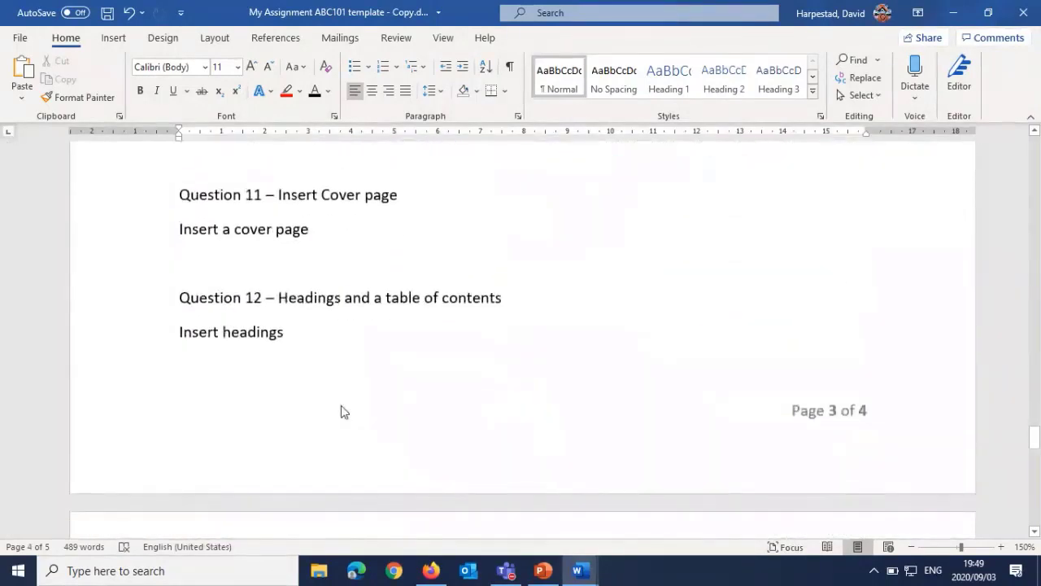
scroll(341, 411, down, 3)
scroll(341, 411, up, 3)
scroll(341, 411, down, 3)
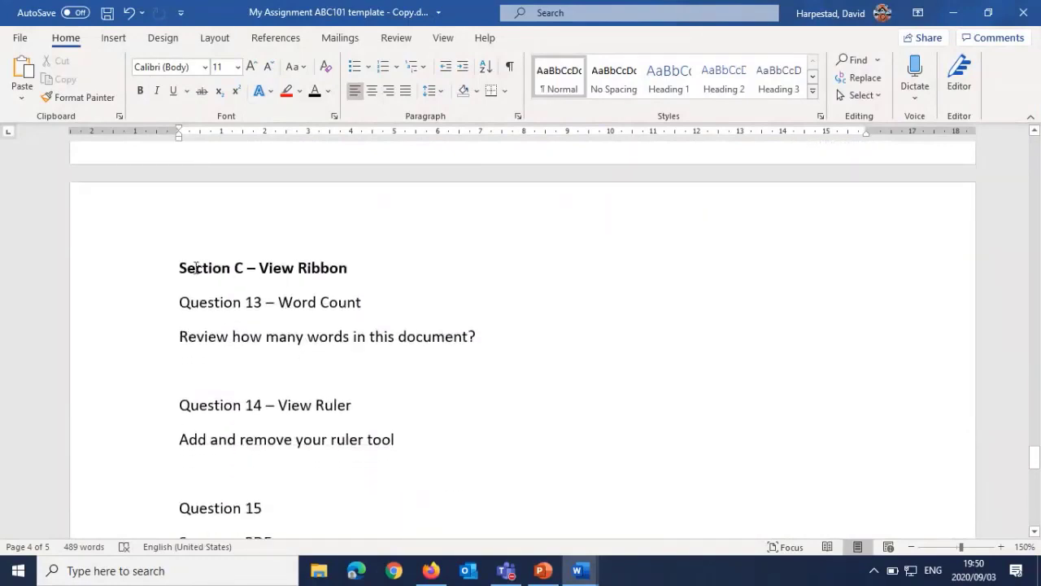
drag(200, 268, 242, 268)
click(281, 268)
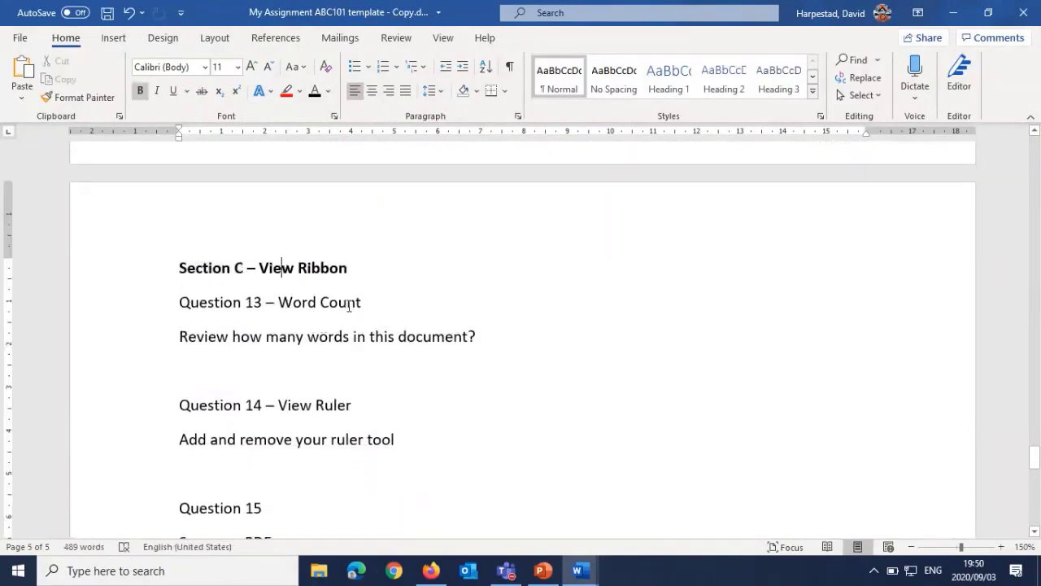
click(436, 41)
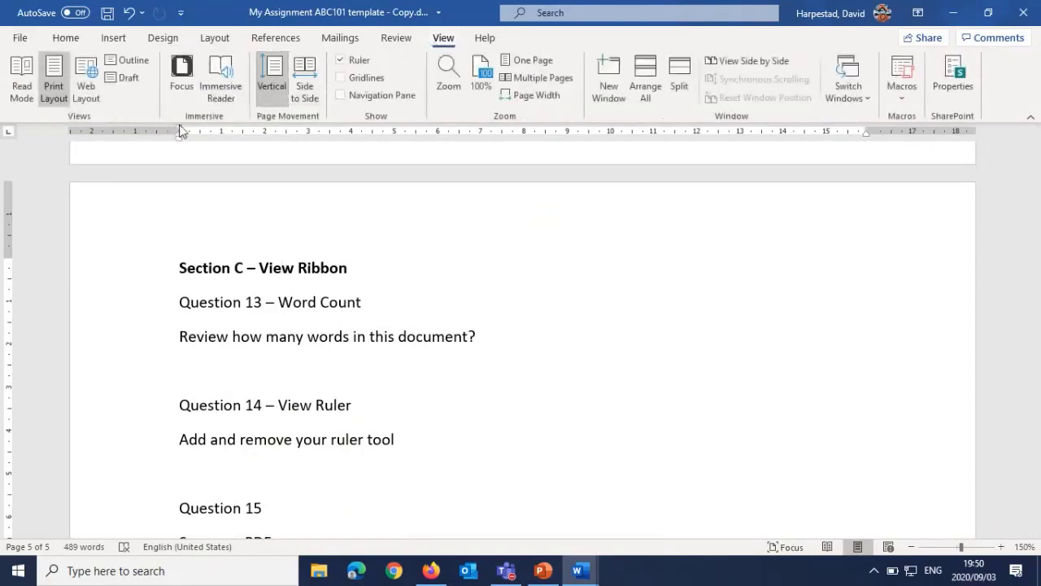
click(396, 38)
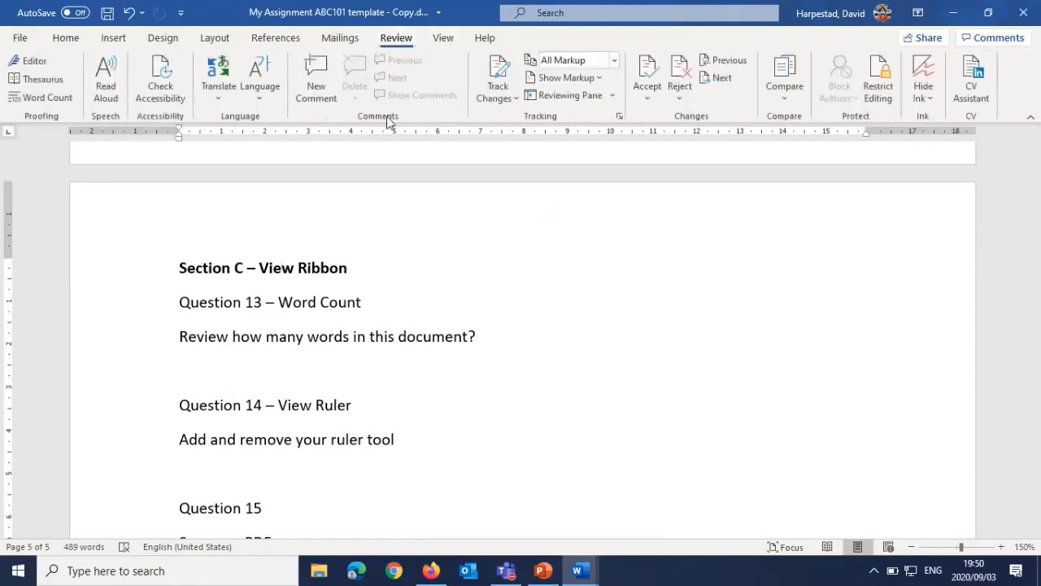
click(67, 101)
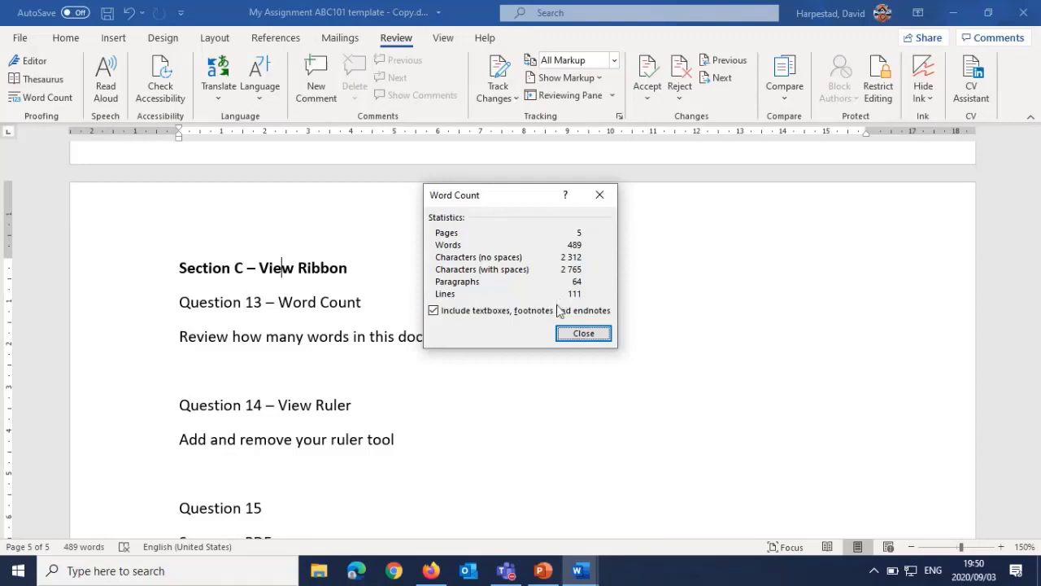
click(582, 333)
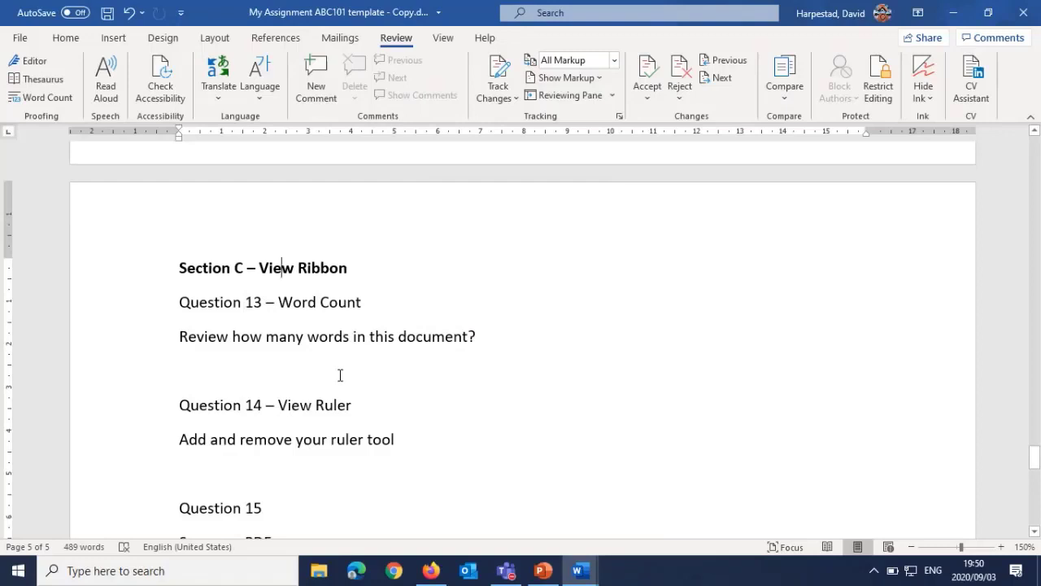
Step: Hide the ruler and show it again for Question 14
scroll(310, 368, down, 1)
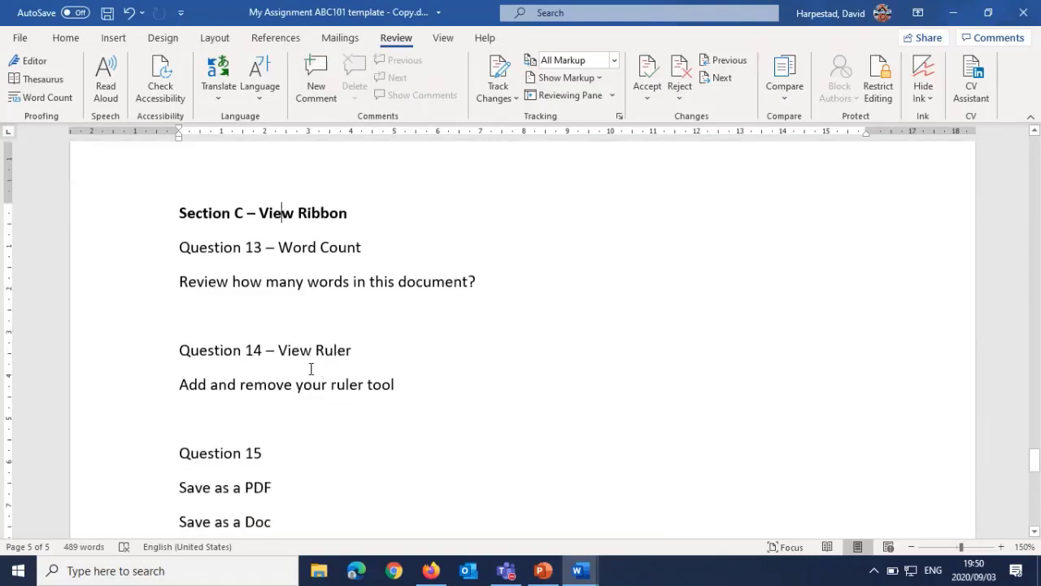
drag(283, 352, 377, 353)
click(377, 353)
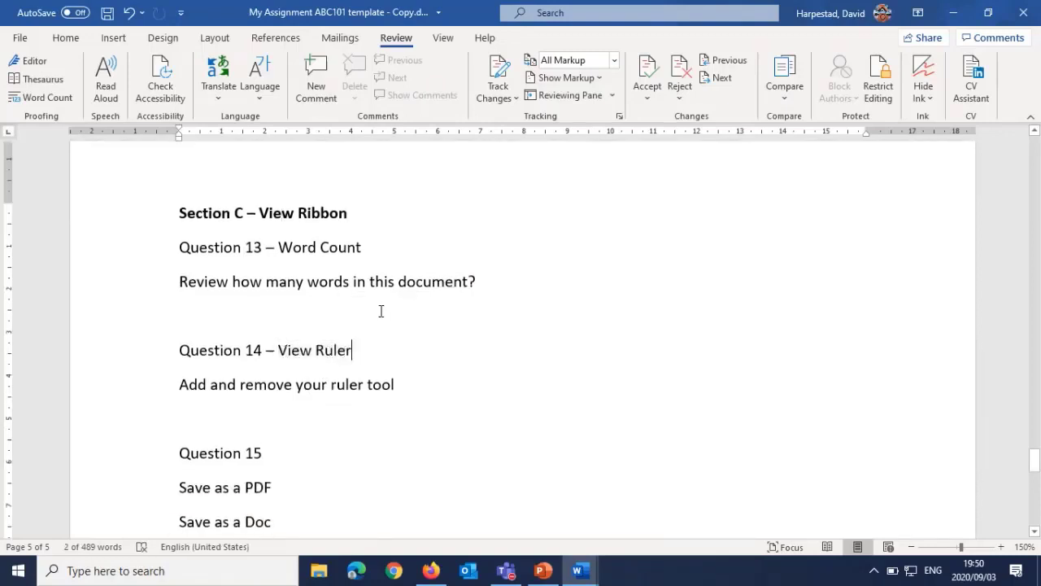
click(443, 38)
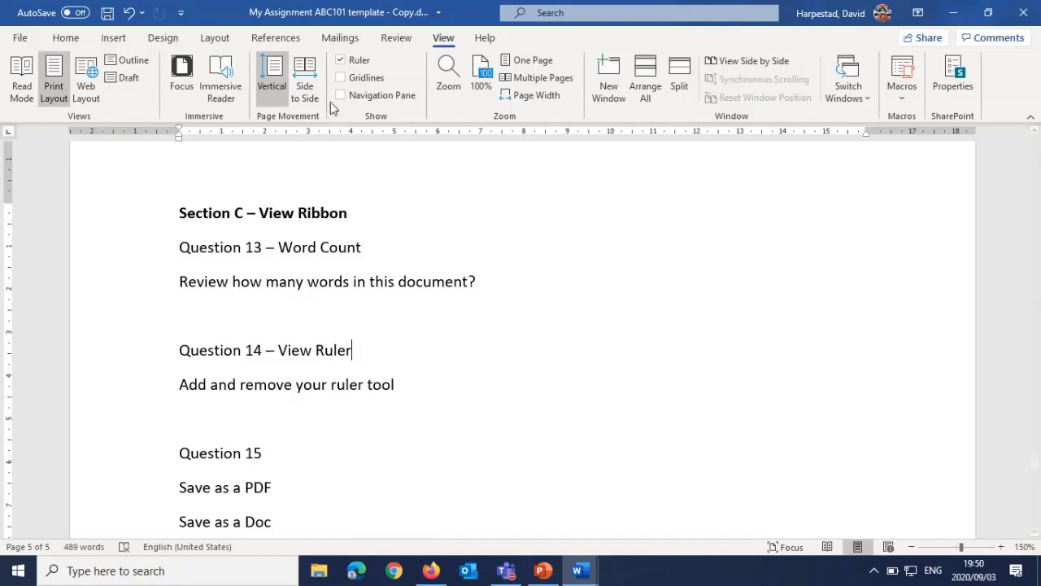
click(340, 63)
click(341, 64)
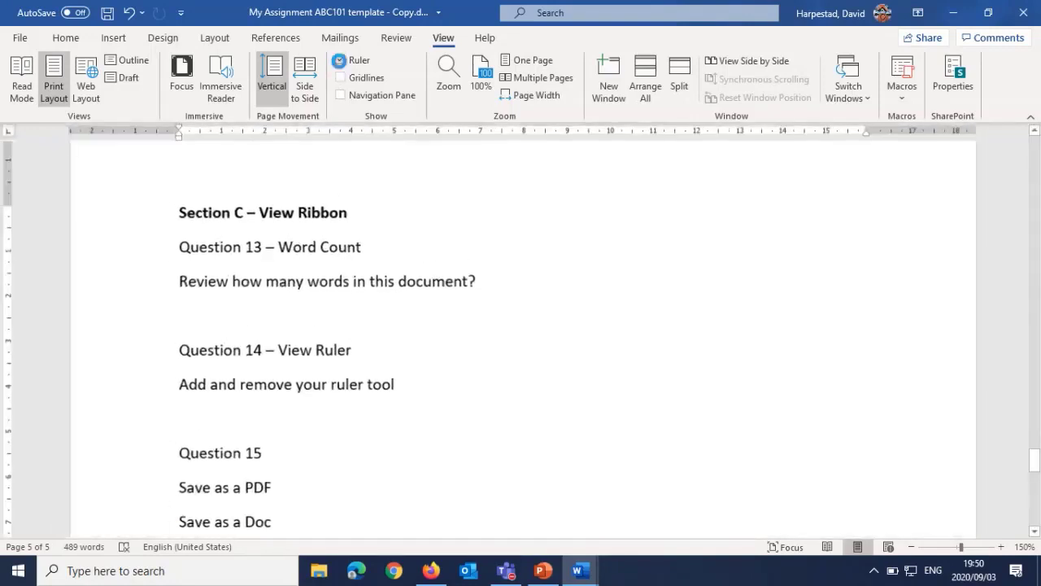
Step: Indent the "While working toward my degree" paragraph under Question 6 to about 1 cm, with its first line starting at about 0.25 cm
scroll(276, 276, up, 2)
scroll(284, 272, up, 20)
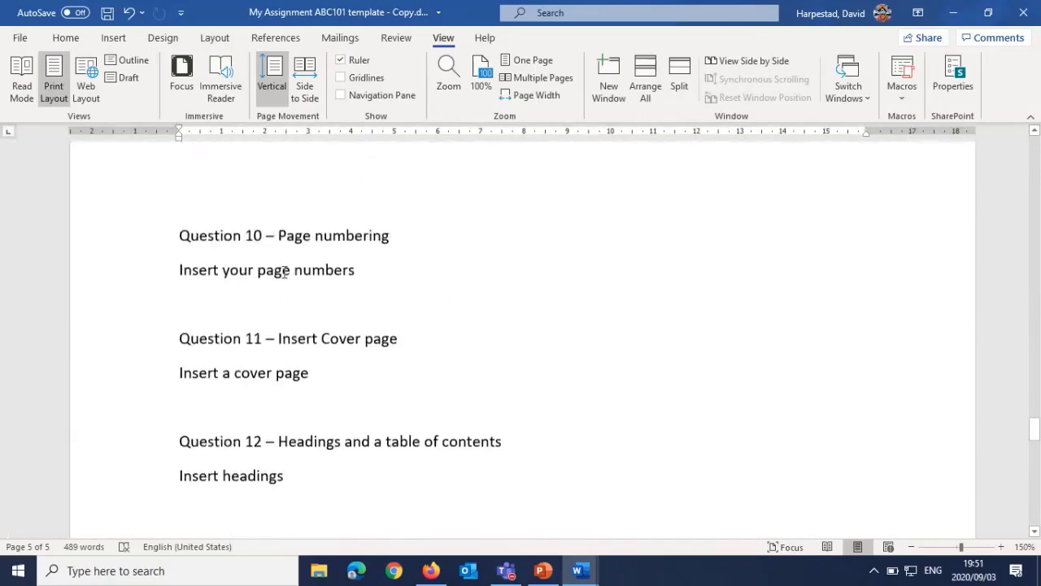
scroll(284, 272, up, 4)
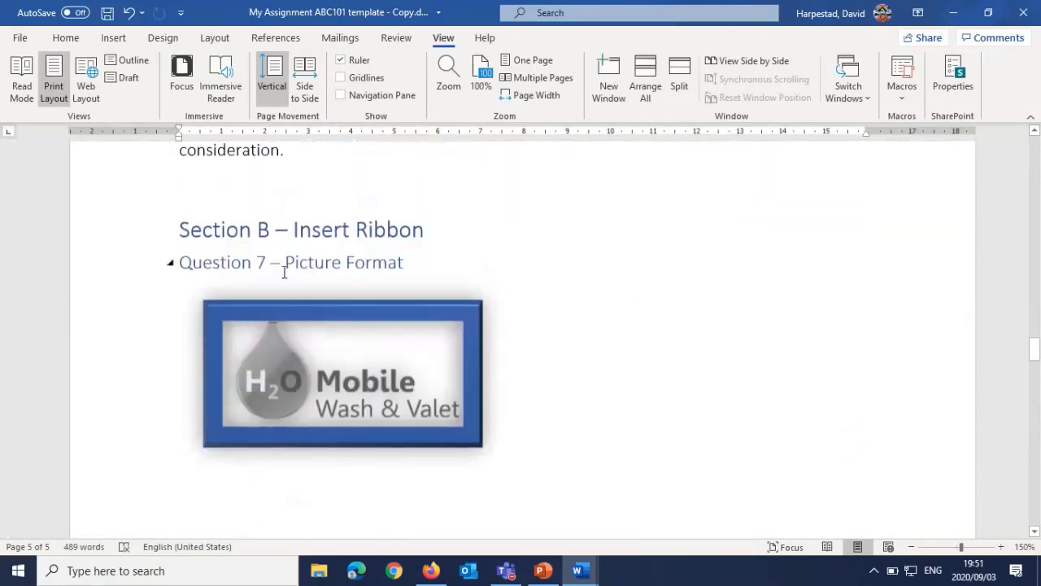
scroll(284, 272, up, 3)
triple_click(284, 272)
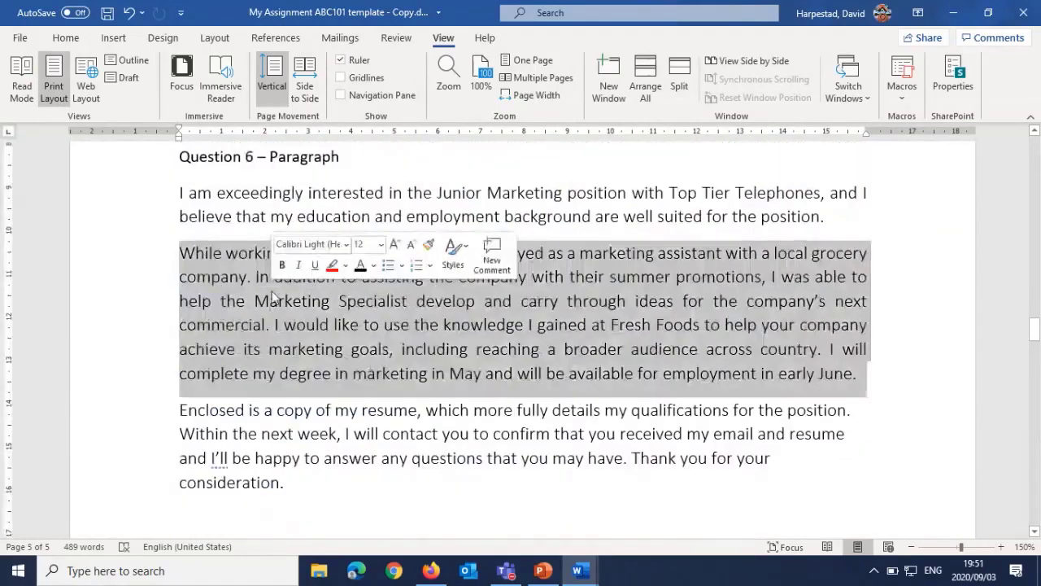
drag(180, 141, 214, 141)
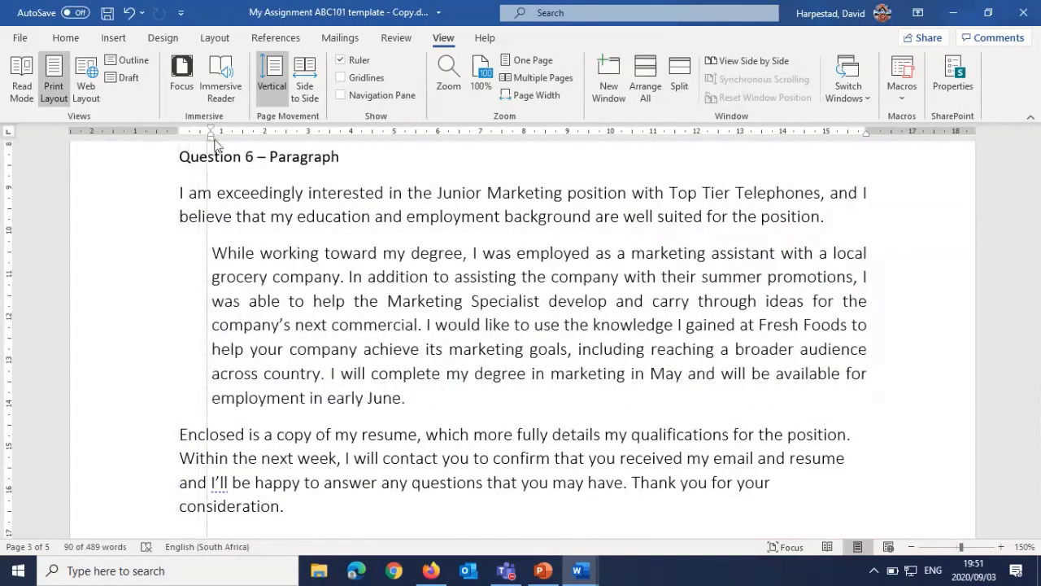
mouse_move(211, 130)
mouse_down()
mouse_move(193, 133)
mouse_move(294, 135)
mouse_up()
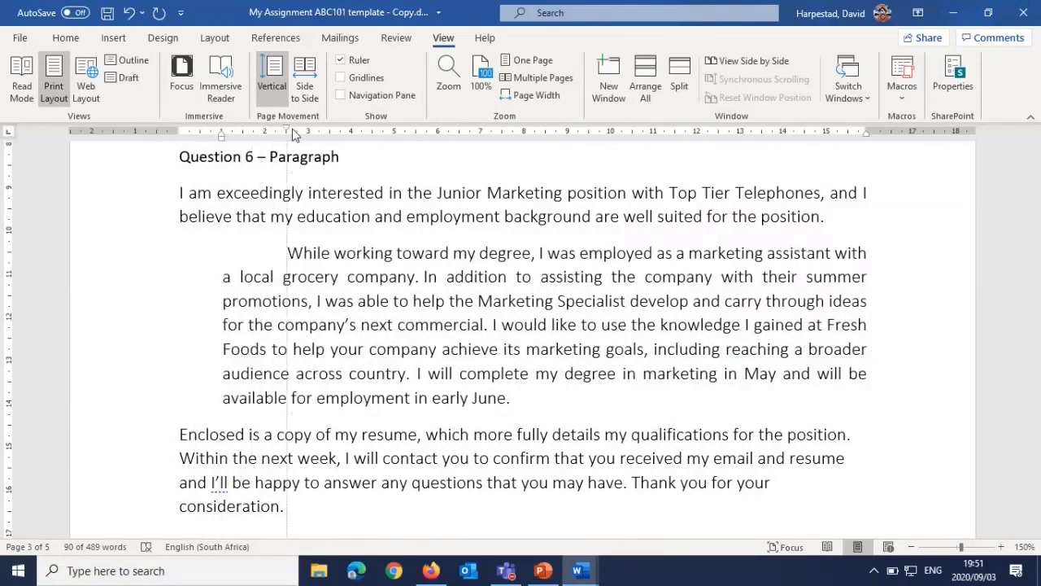
drag(294, 134, 193, 141)
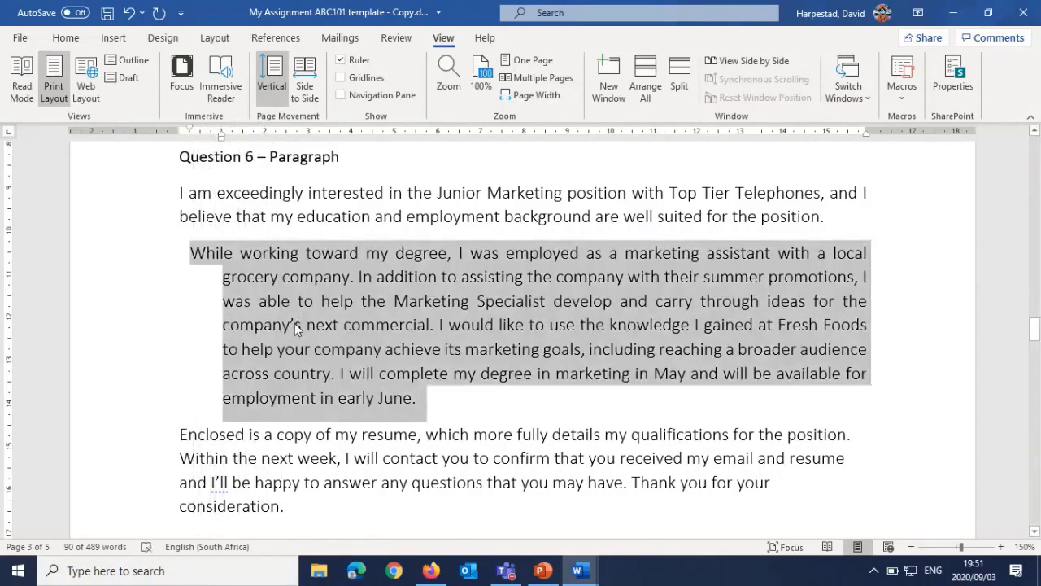
Step: Save the document as a PDF named "My Assignment ABC101 template - Copy" in the Word folder
scroll(295, 325, down, 10)
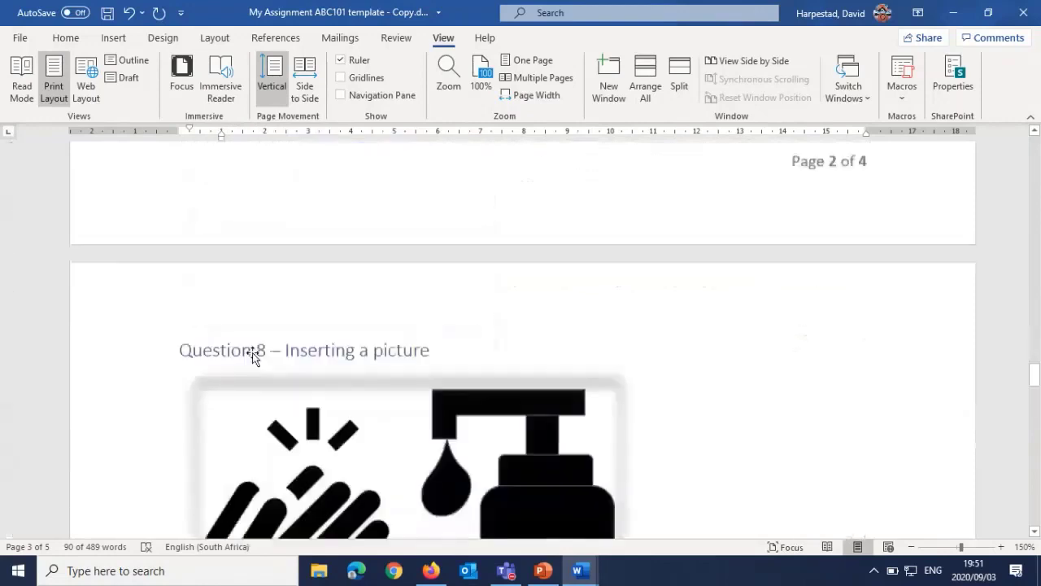
scroll(253, 354, down, 12)
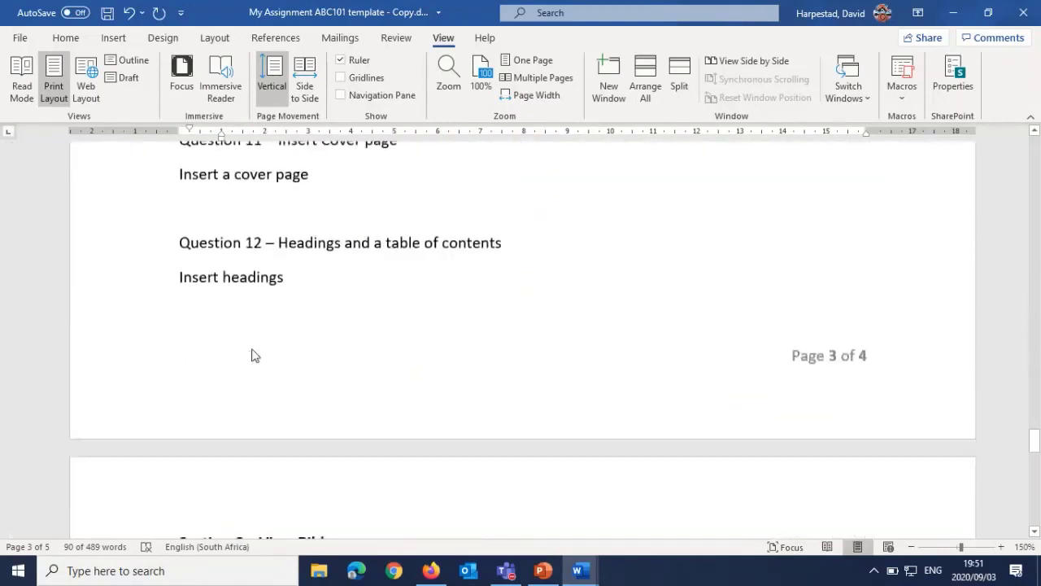
scroll(252, 354, down, 8)
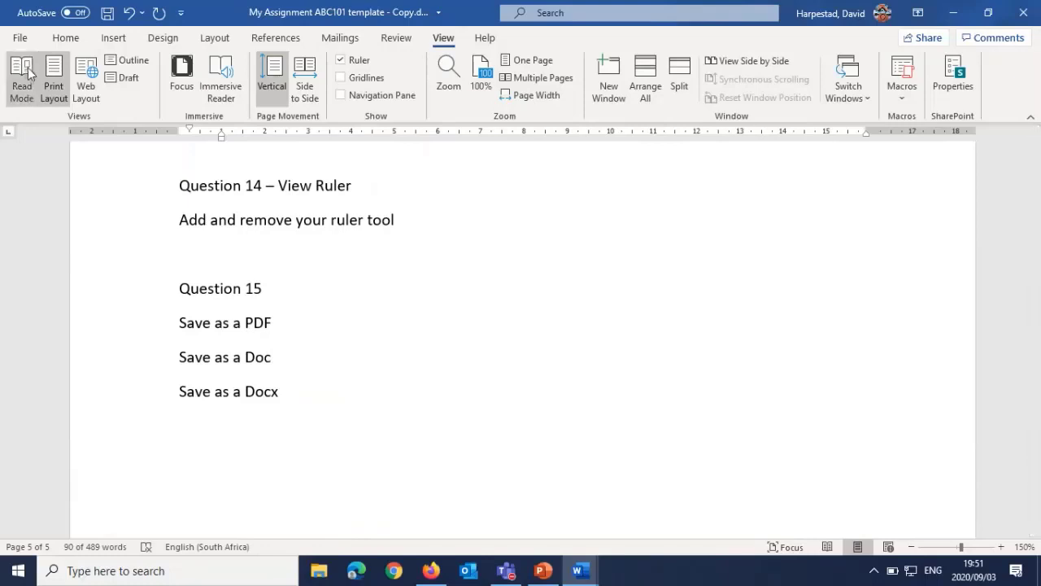
click(27, 40)
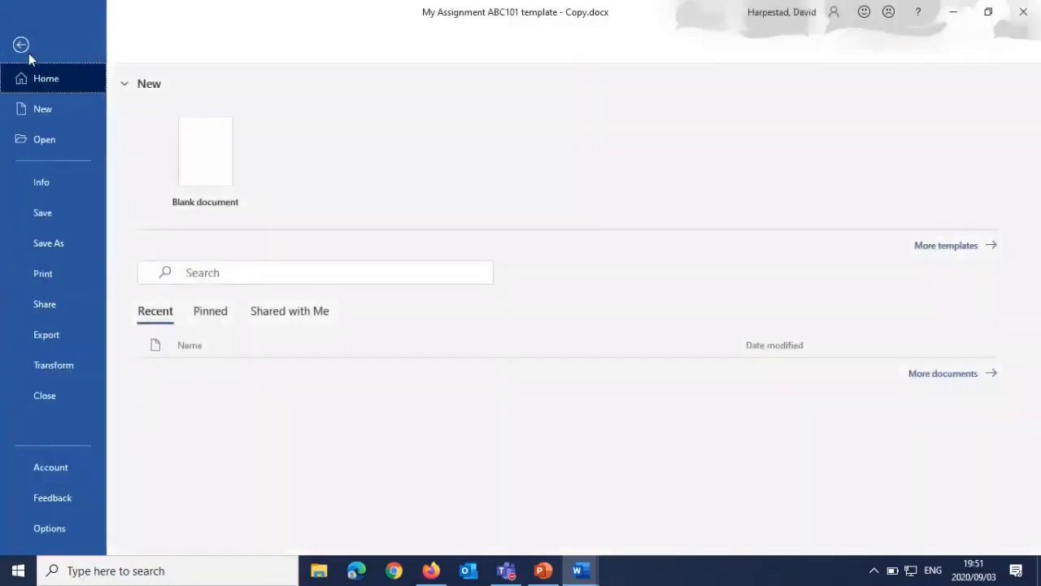
click(57, 242)
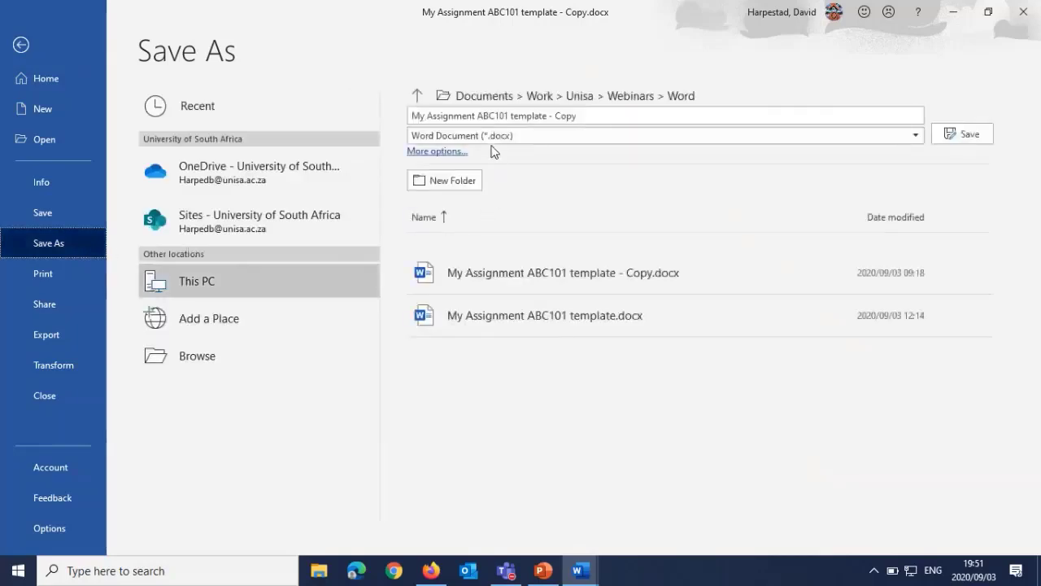
click(494, 136)
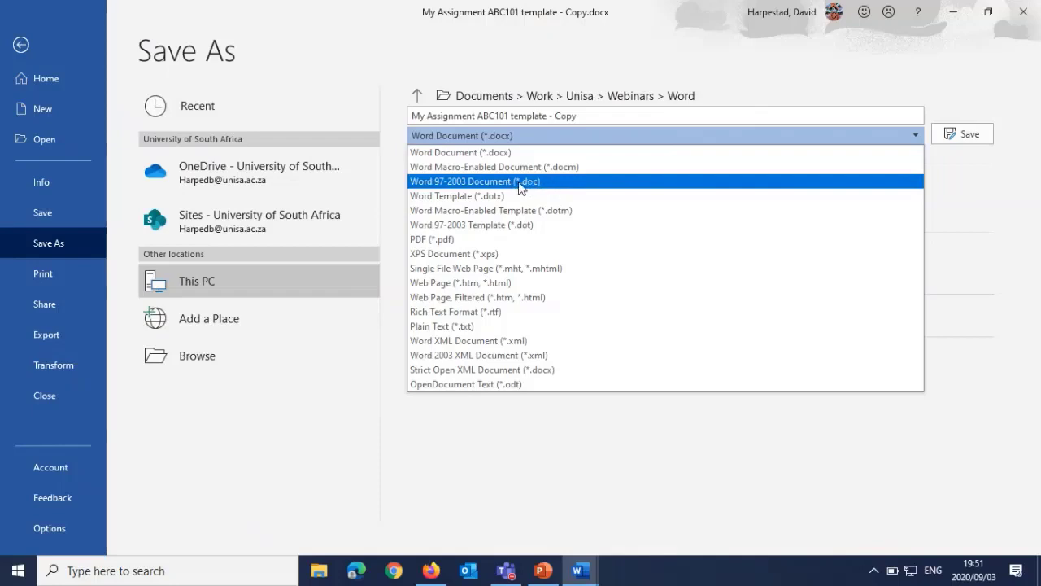
click(449, 241)
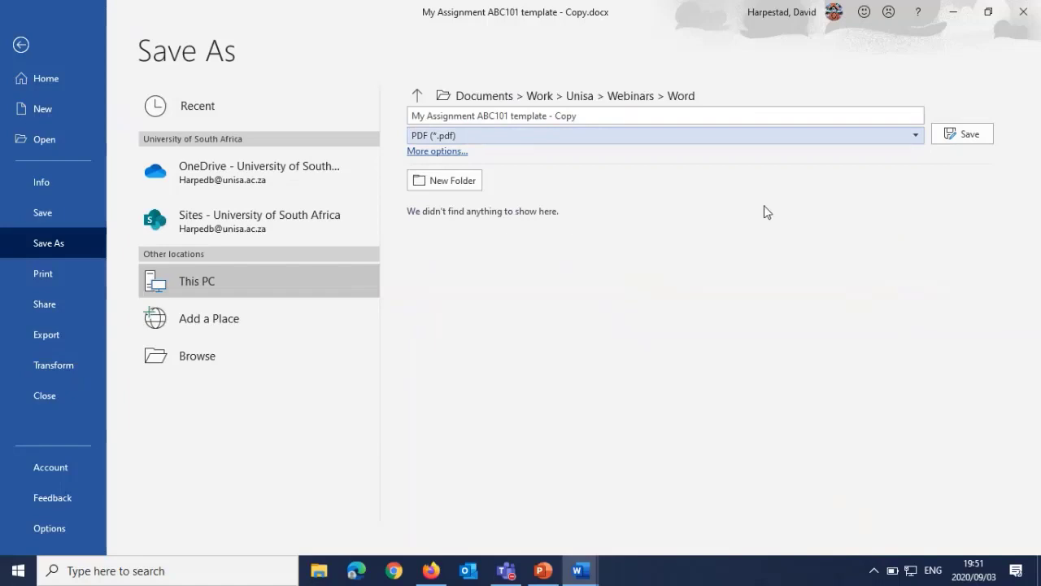
click(960, 134)
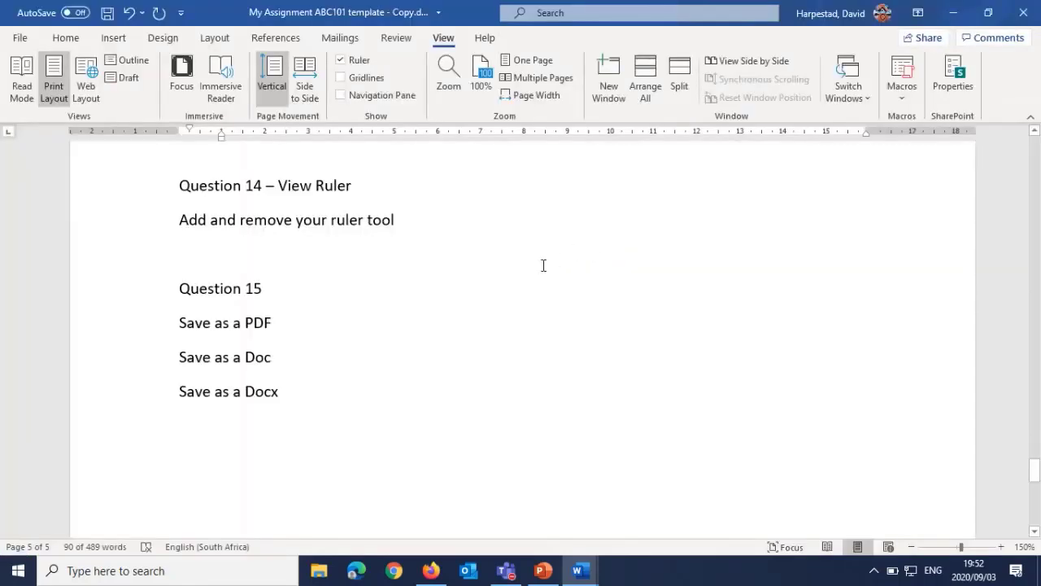
scroll(537, 269, down, 5)
scroll(502, 283, up, 2)
scroll(503, 283, up, 4)
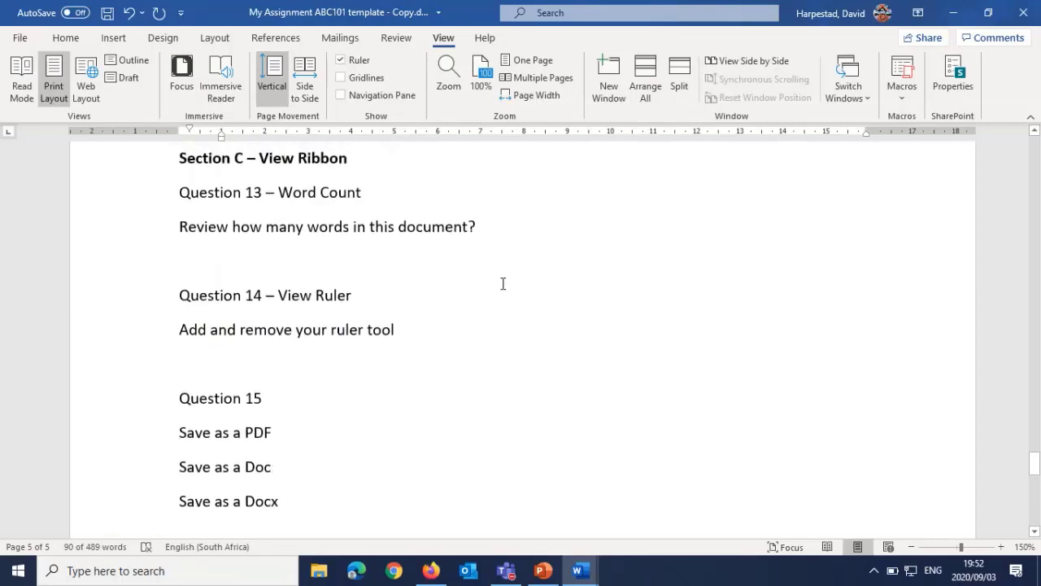
Step: Switch to Firefox and open GCFGlobal's Microsoft Office tutorials from the gcflearnfree search results
click(430, 571)
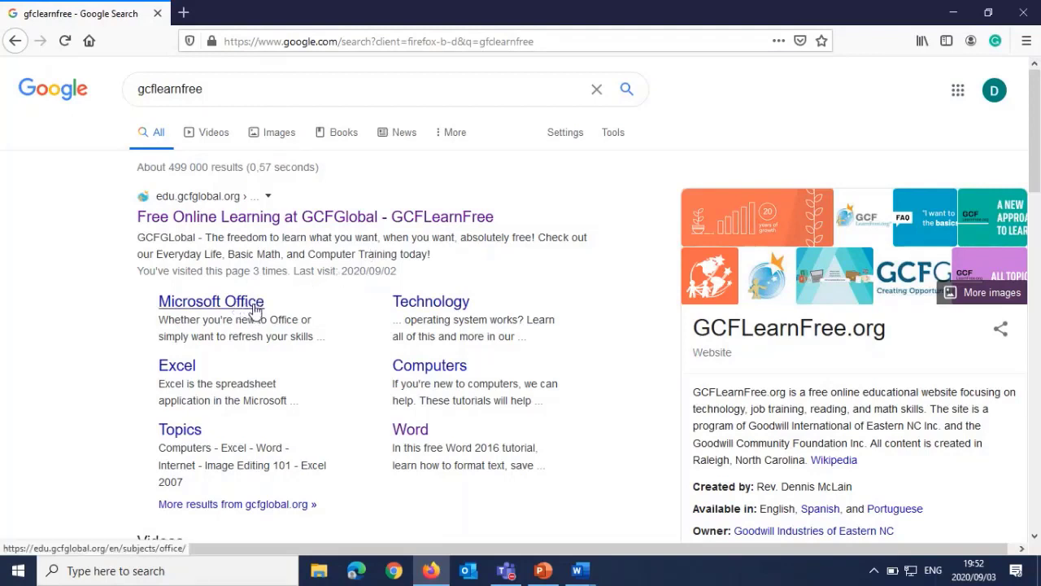
click(300, 314)
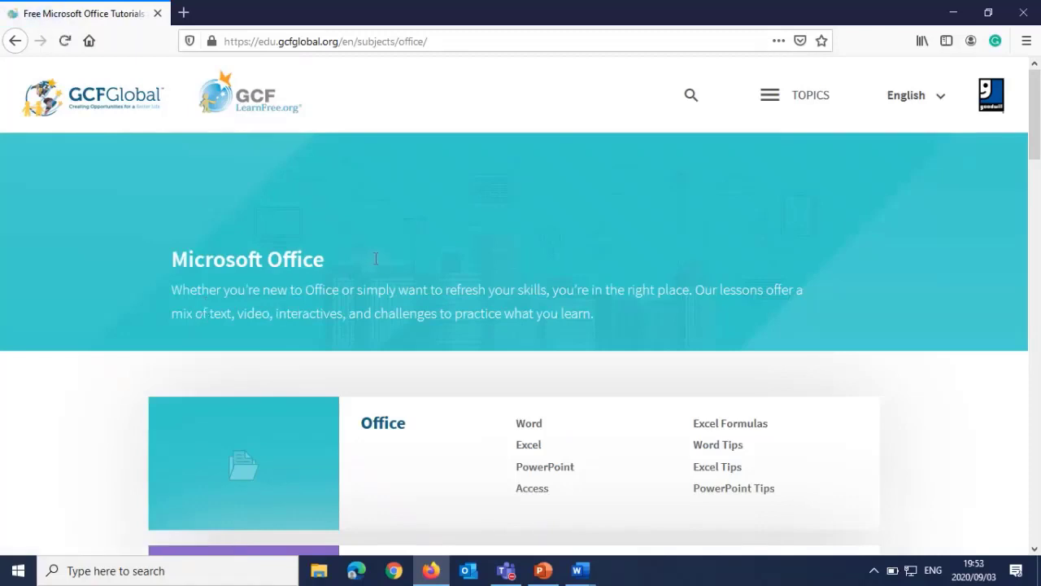
Step: Look over the Microsoft Office tutorials page and the site's full list of topics, and close the list
scroll(460, 365, down, 1)
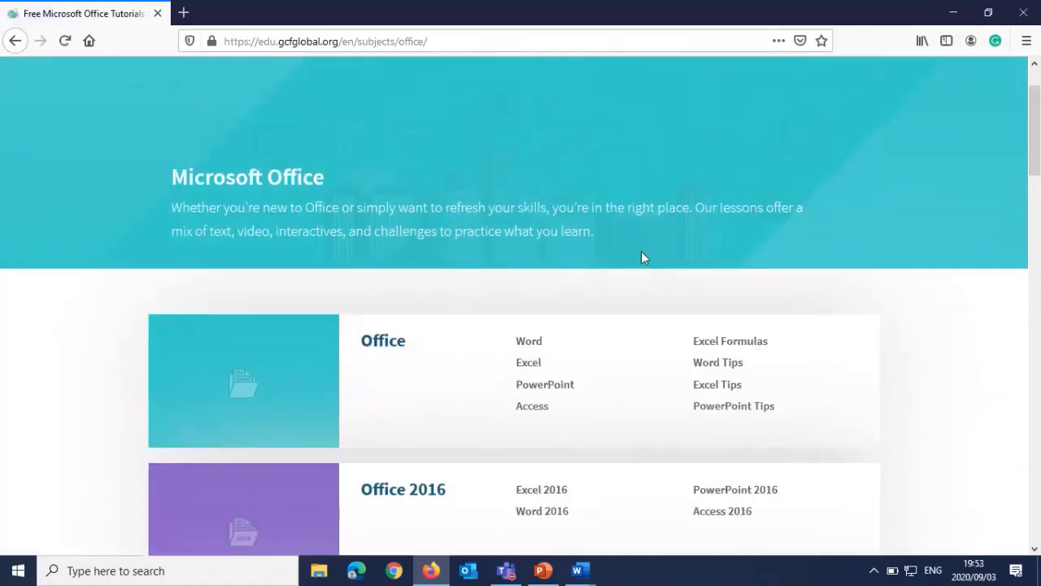
scroll(643, 255, up, 1)
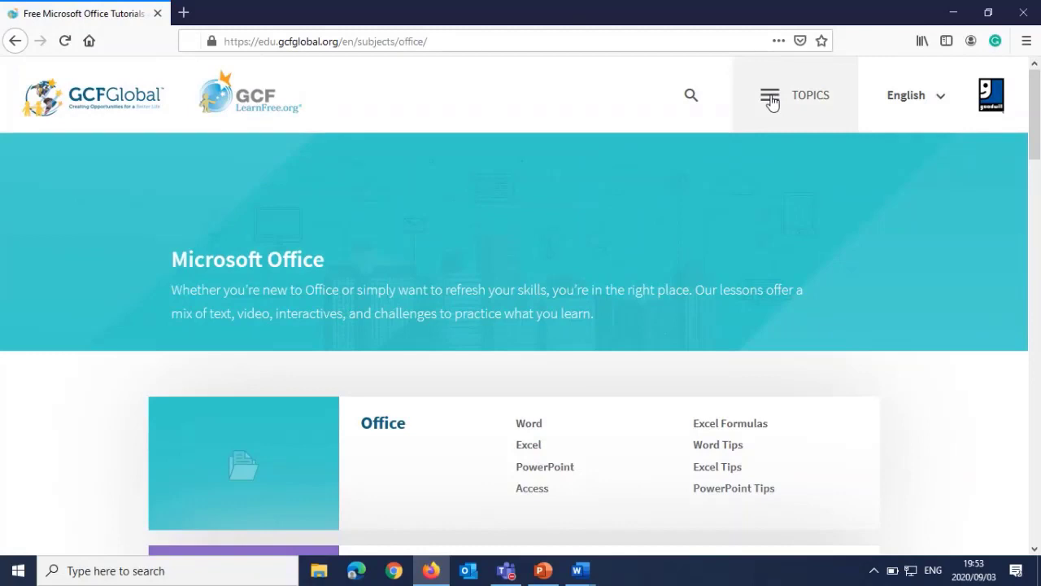
click(771, 98)
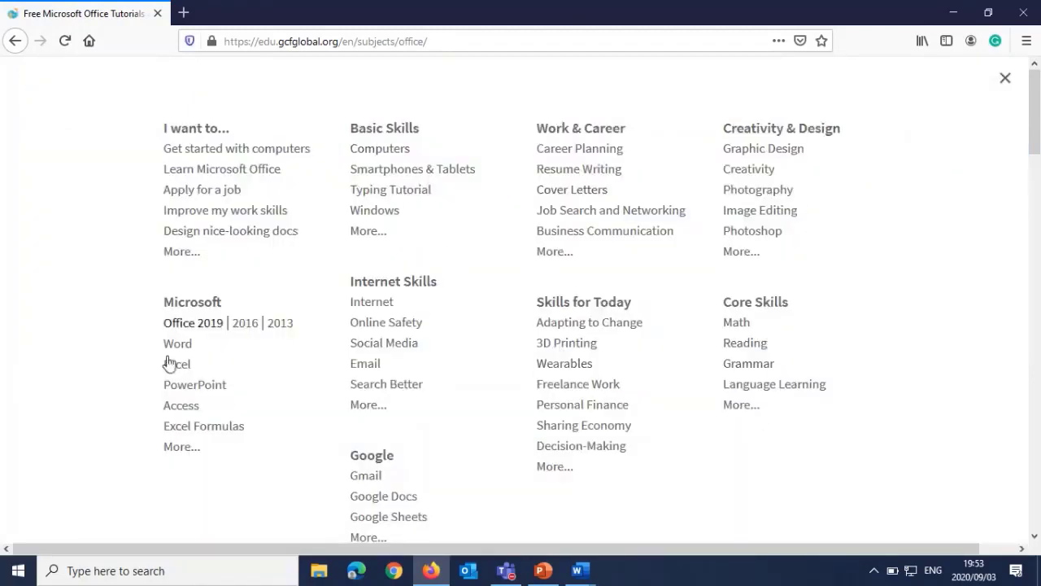
click(1003, 83)
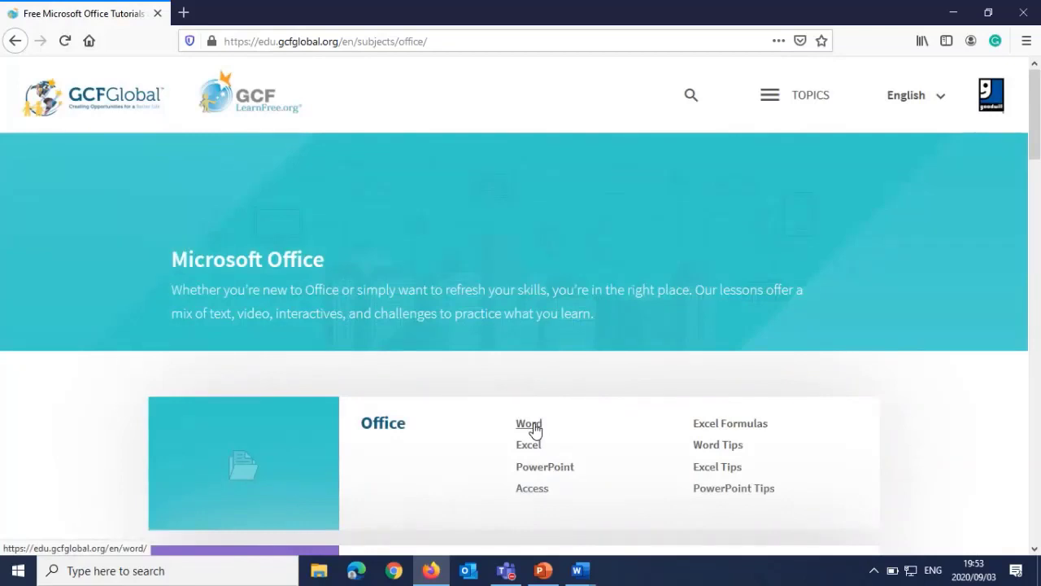
Step: Open the Word tutorial under Office and look through its lessons from Word Basics to Layout and Printing
click(531, 426)
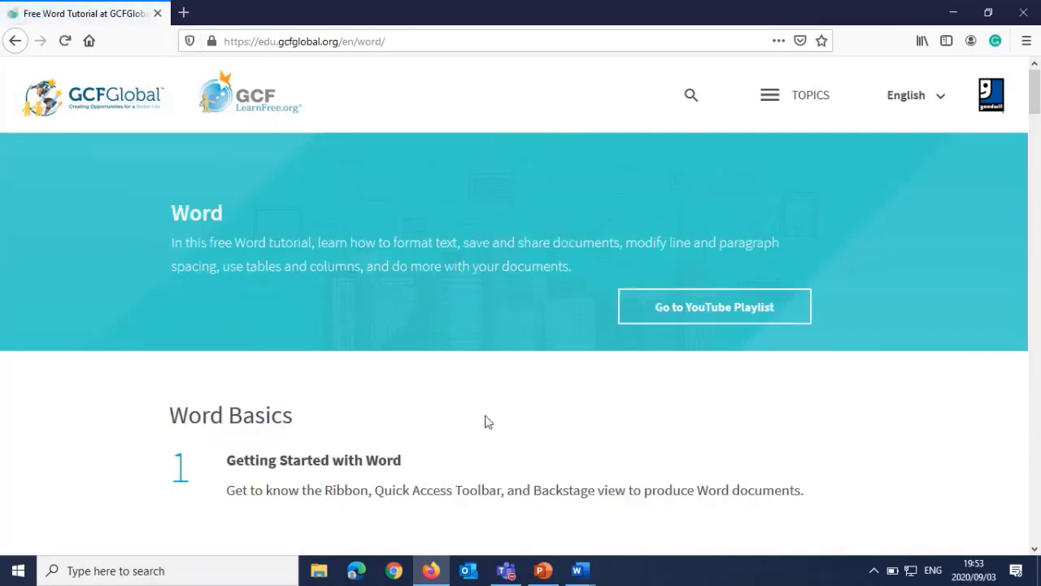
scroll(456, 411, down, 5)
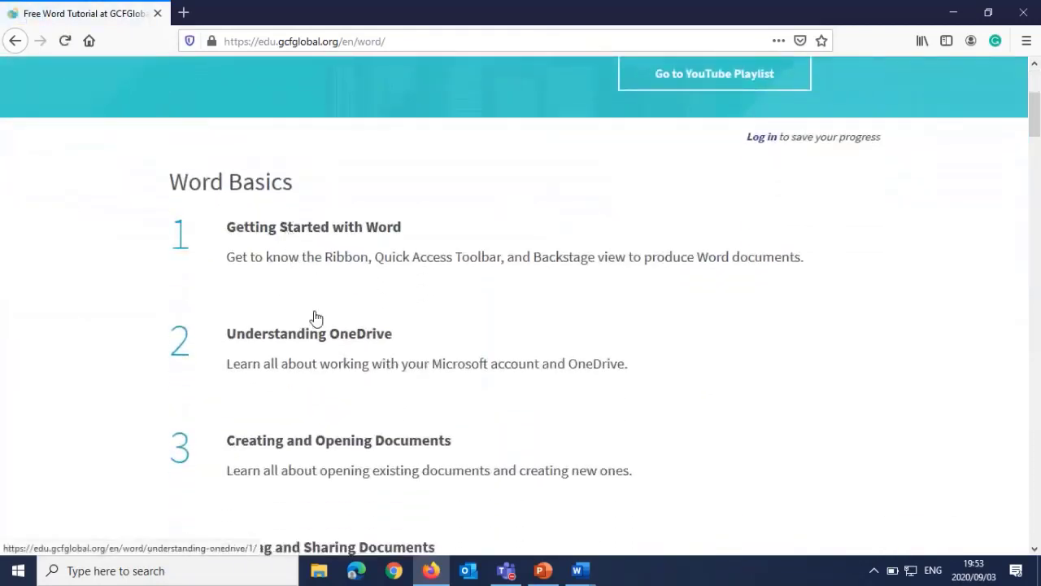
scroll(314, 321, down, 5)
scroll(301, 334, down, 4)
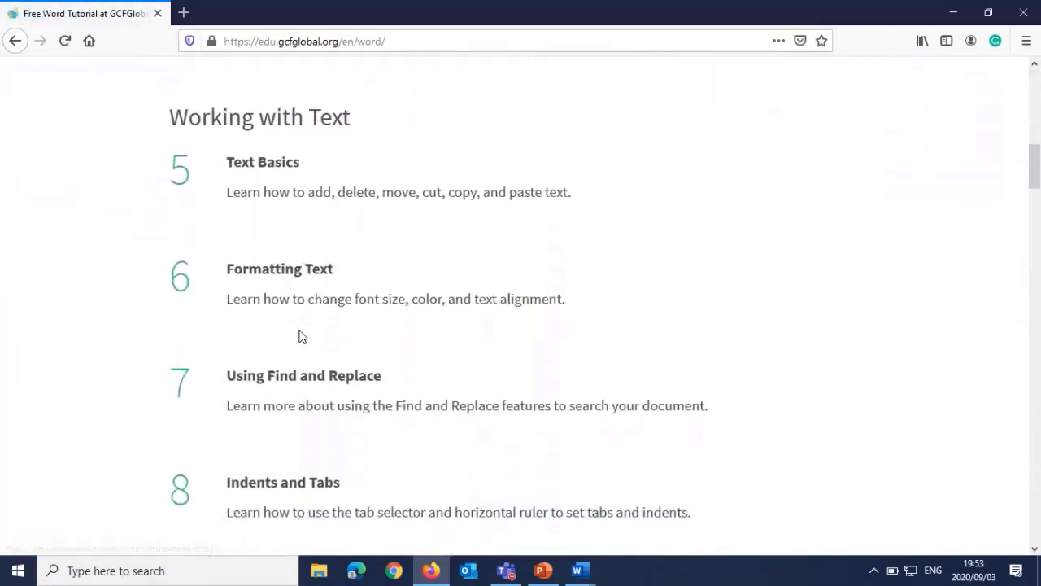
scroll(312, 351, down, 3)
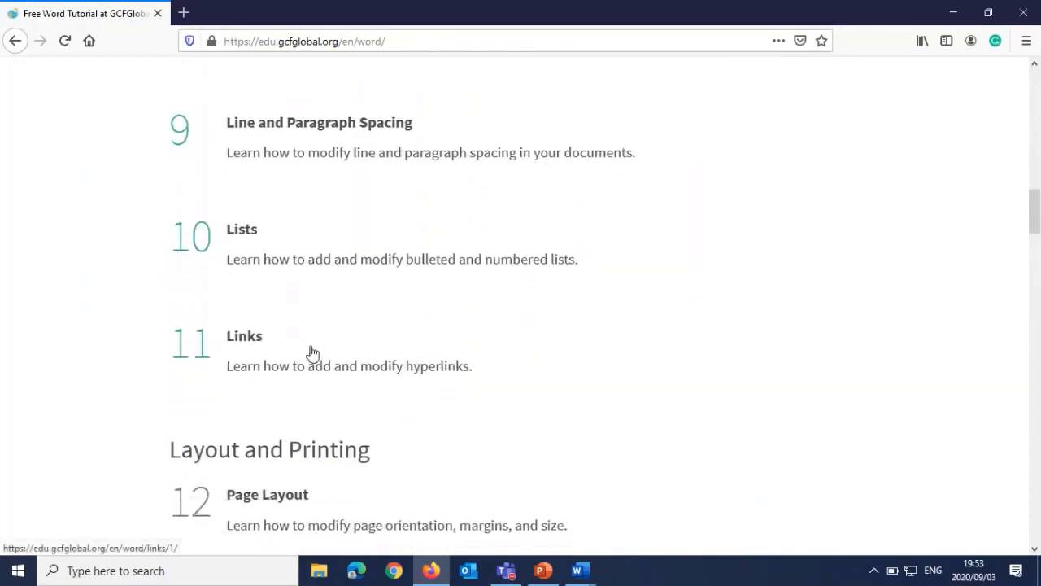
scroll(312, 353, down, 4)
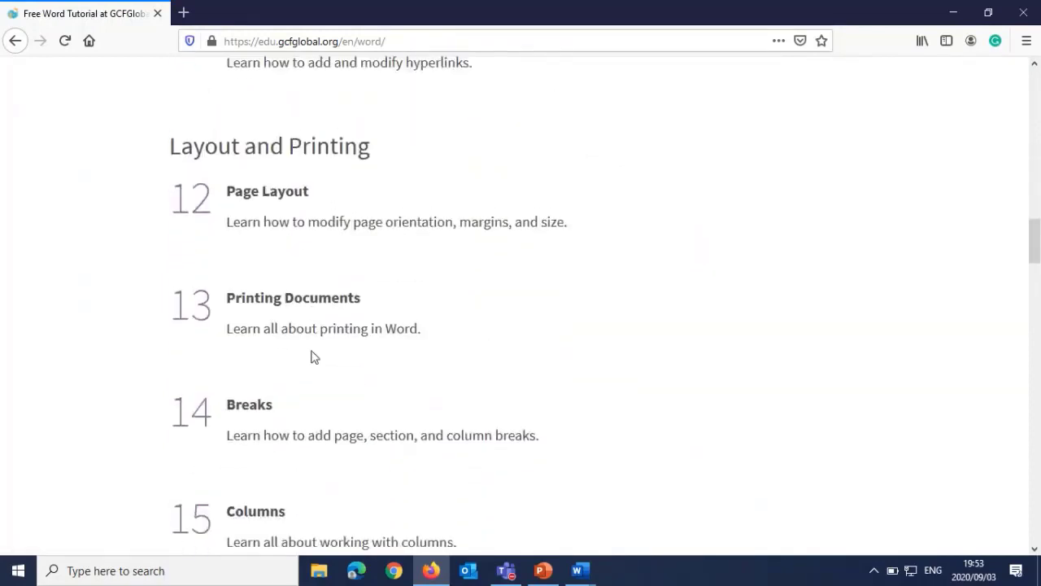
scroll(313, 354, up, 9)
scroll(322, 347, up, 3)
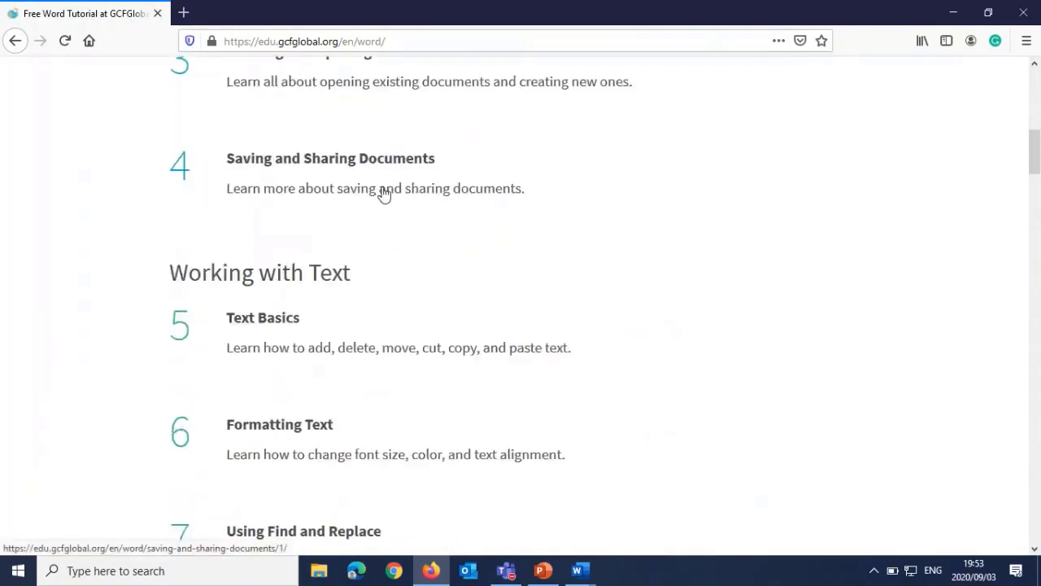